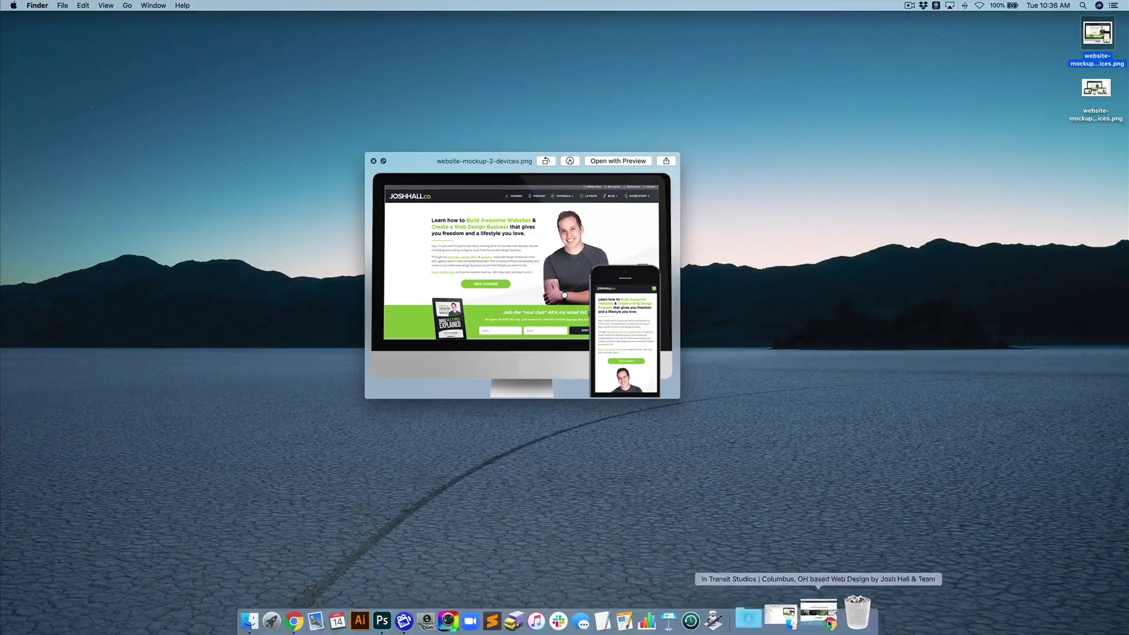
Look through the featured website designs and the web design portfolio on the In Transit Studios site, then minimise the browser.
left_click(829, 625)
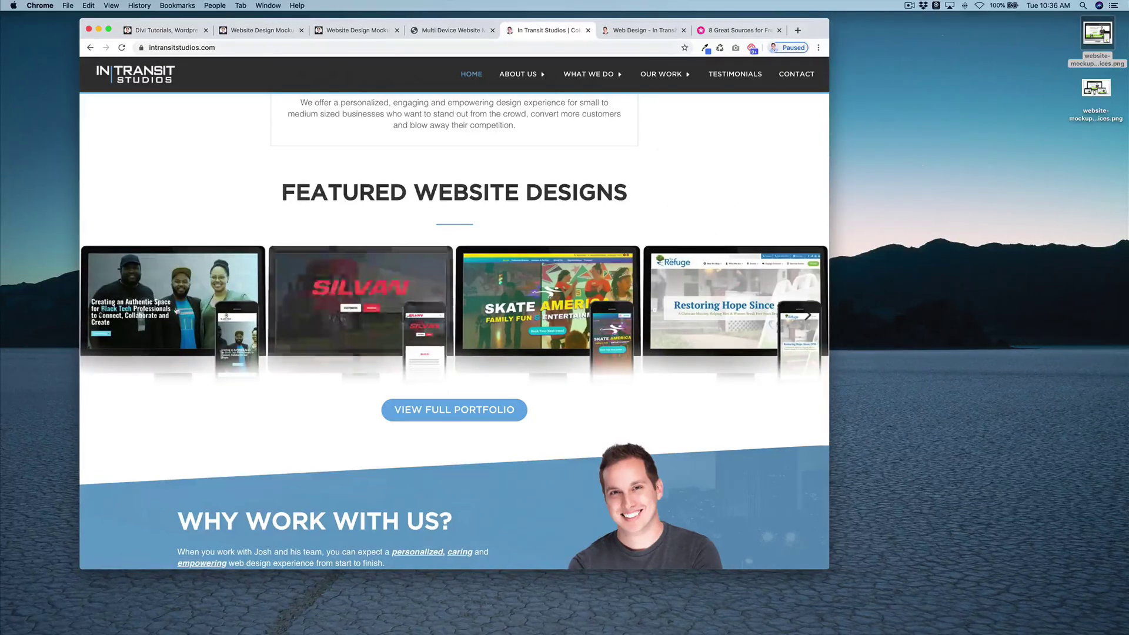
left_click(808, 316)
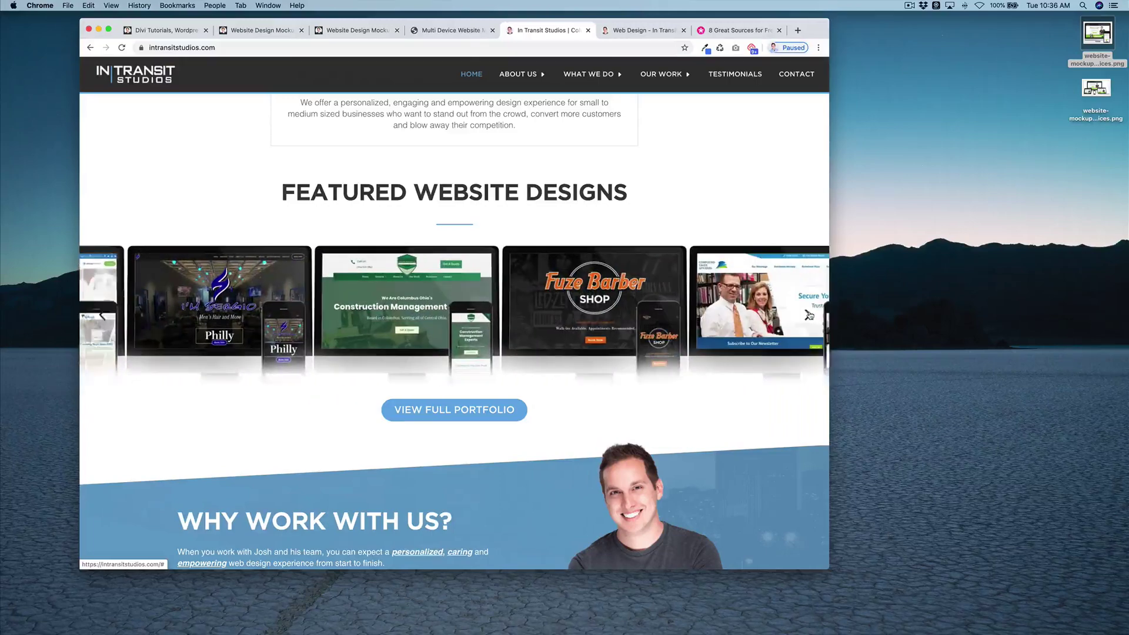
left_click(634, 30)
scroll(394, 182, "down", 5)
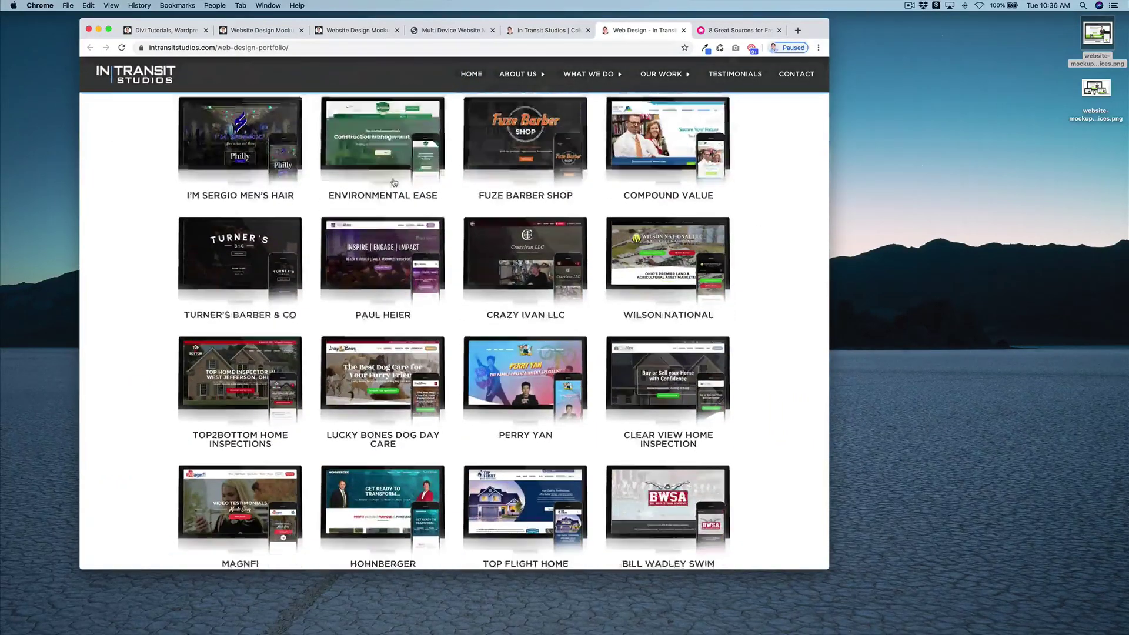
scroll(412, 194, "up", 10)
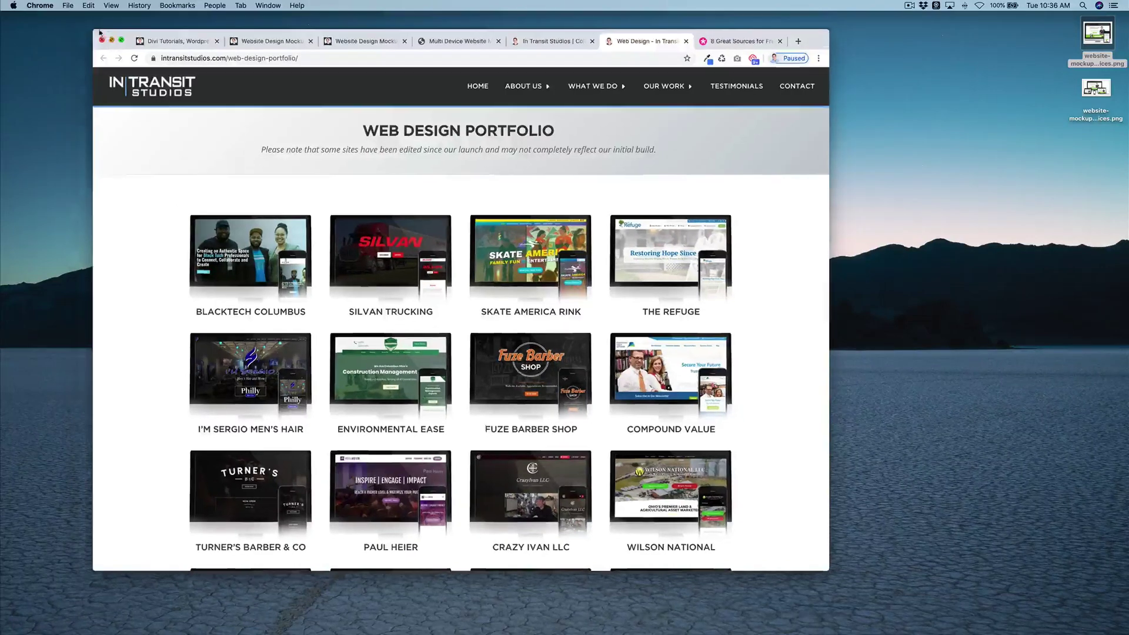
left_click(100, 32)
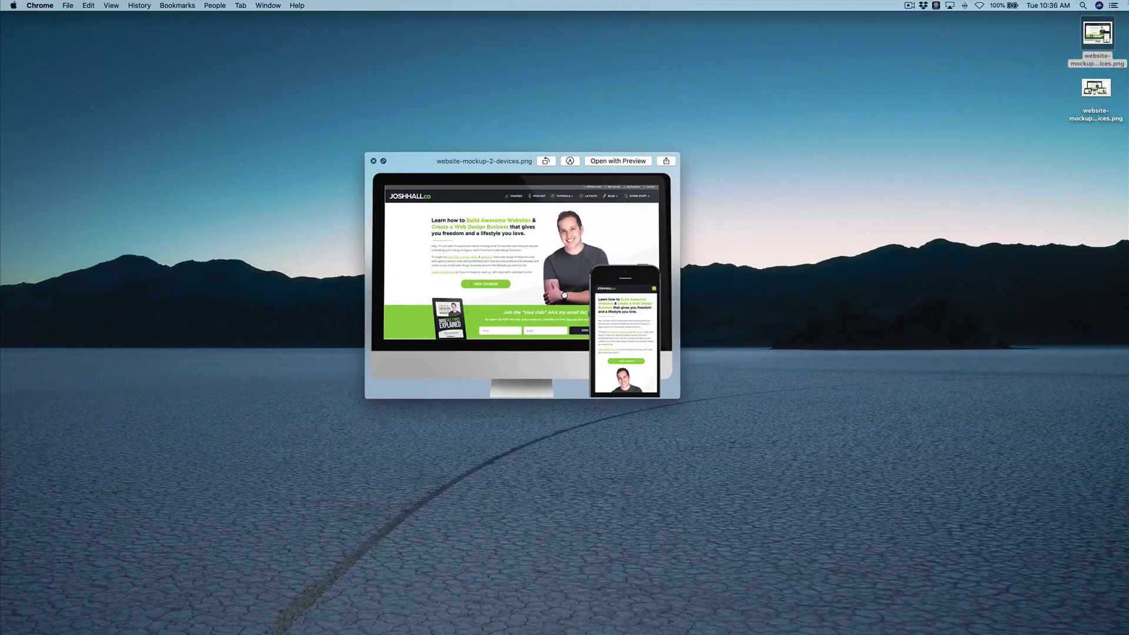
Compare the previews of the 2-device and 4-device website mockup images on the desktop and close the preview.
left_click(1107, 31)
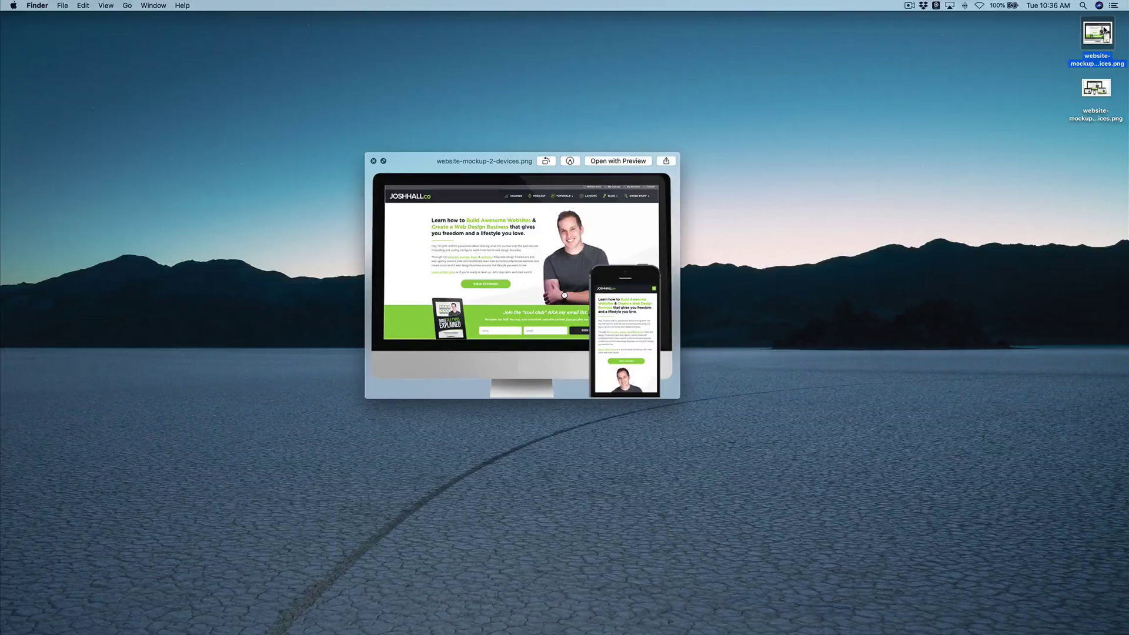
key("Down")
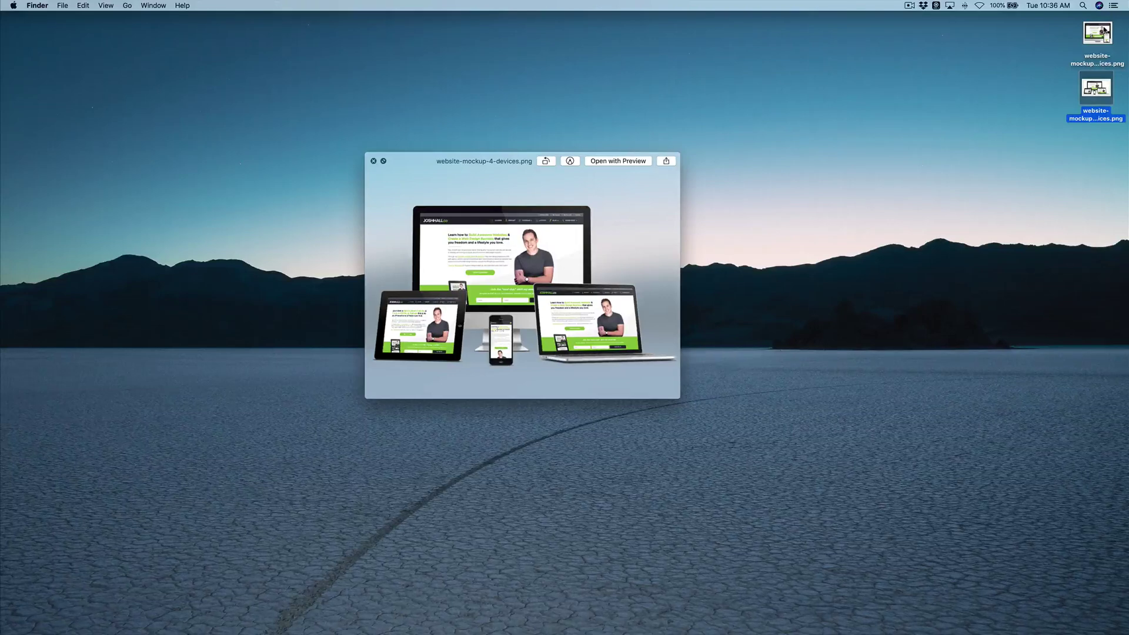
key("Up")
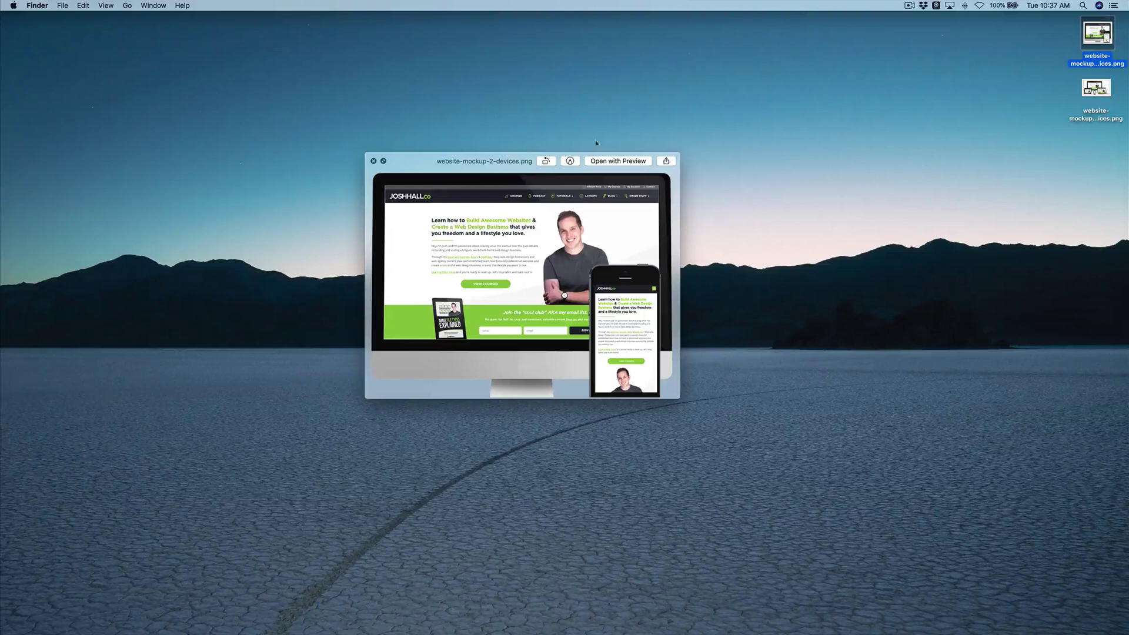
key("Down")
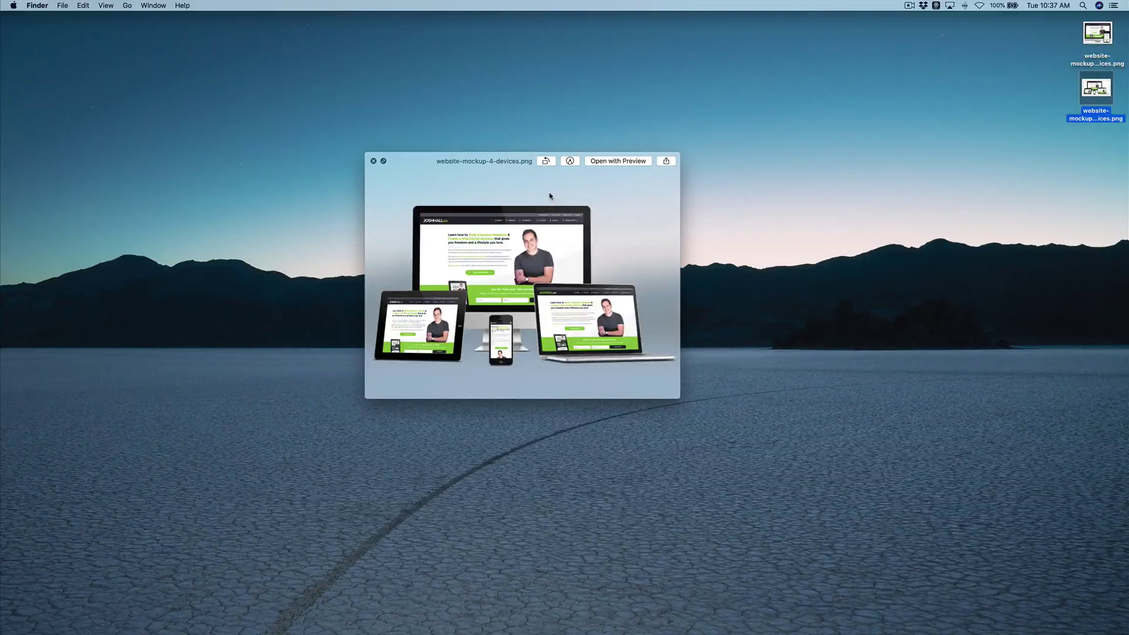
left_click(373, 162)
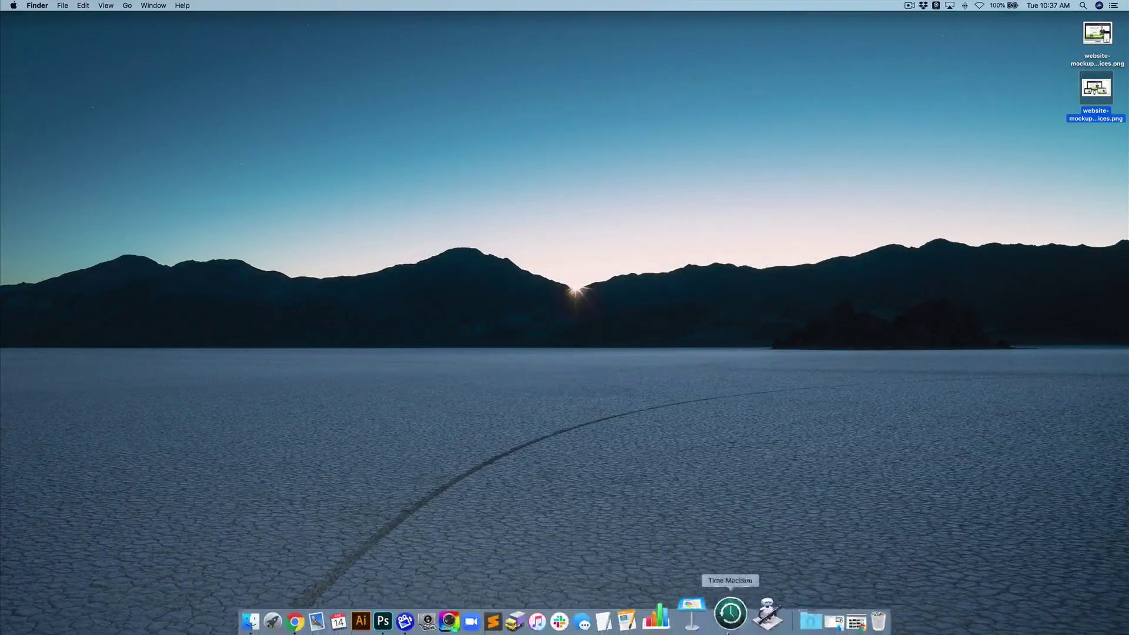
Switch back to Chrome and look over the Multi Device Website Mockup Generator page on techsini.com.
left_click(819, 624)
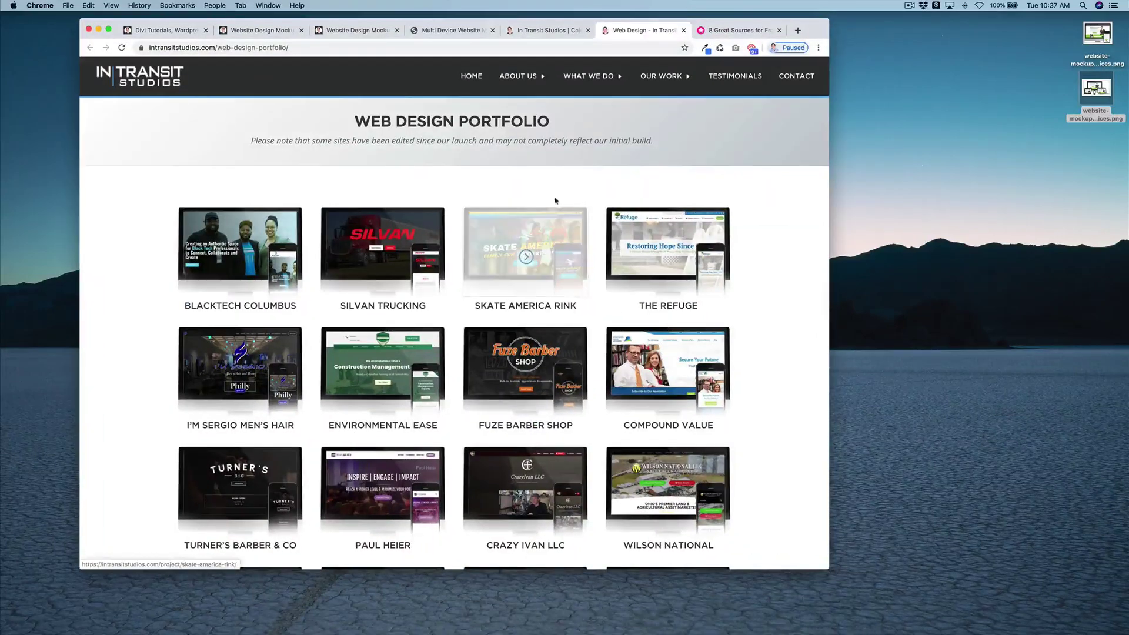
left_click(457, 31)
scroll(740, 221, "down", 3)
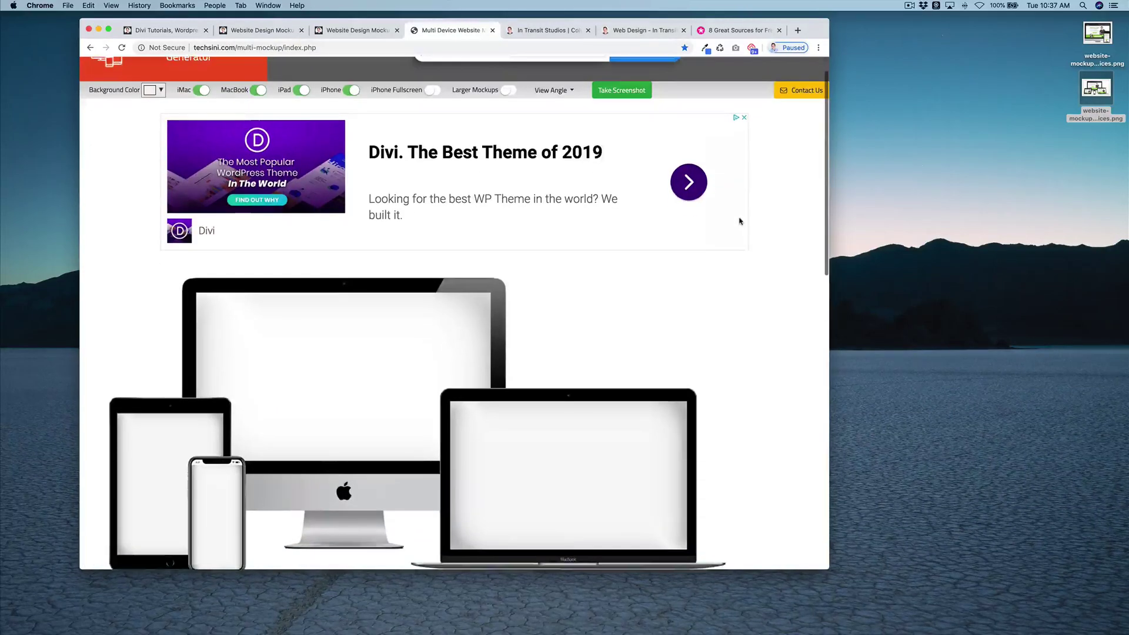
scroll(739, 220, "down", 3)
scroll(739, 216, "up", 4)
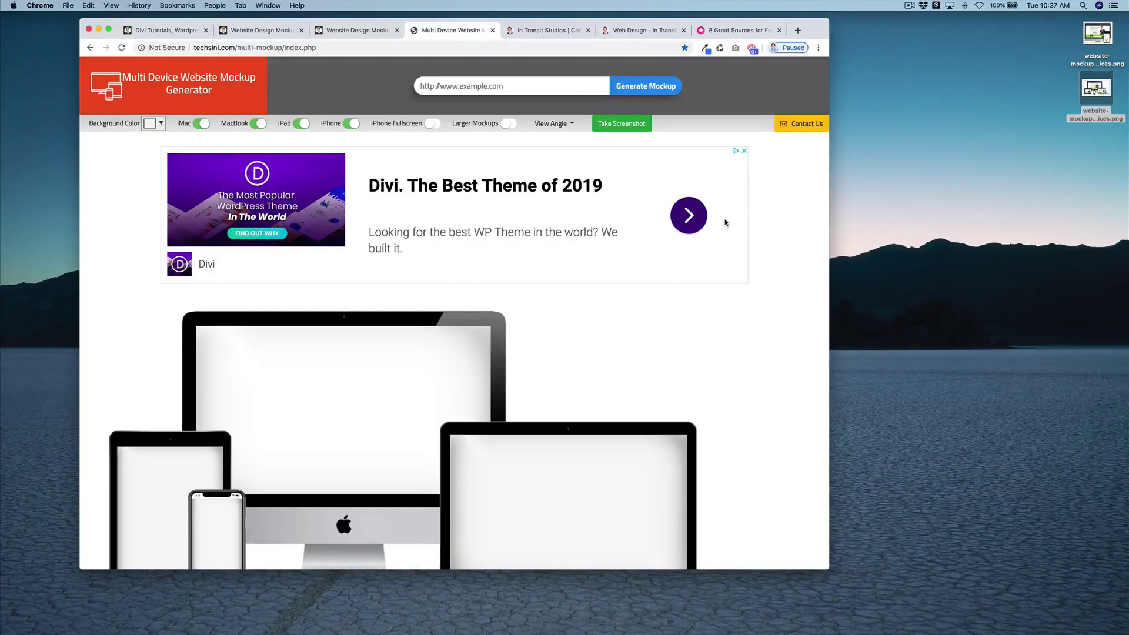
Copy the joshhall.co home page address and generate a multi-device mockup from it in the mockup generator.
left_click(165, 30)
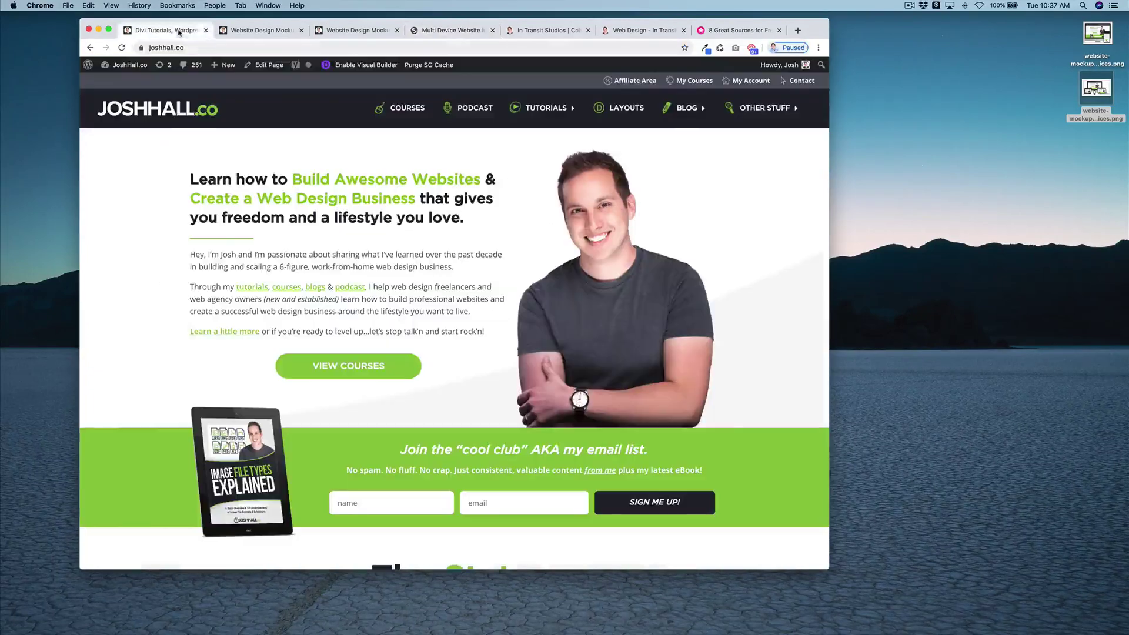
left_click(194, 47)
key("super+c")
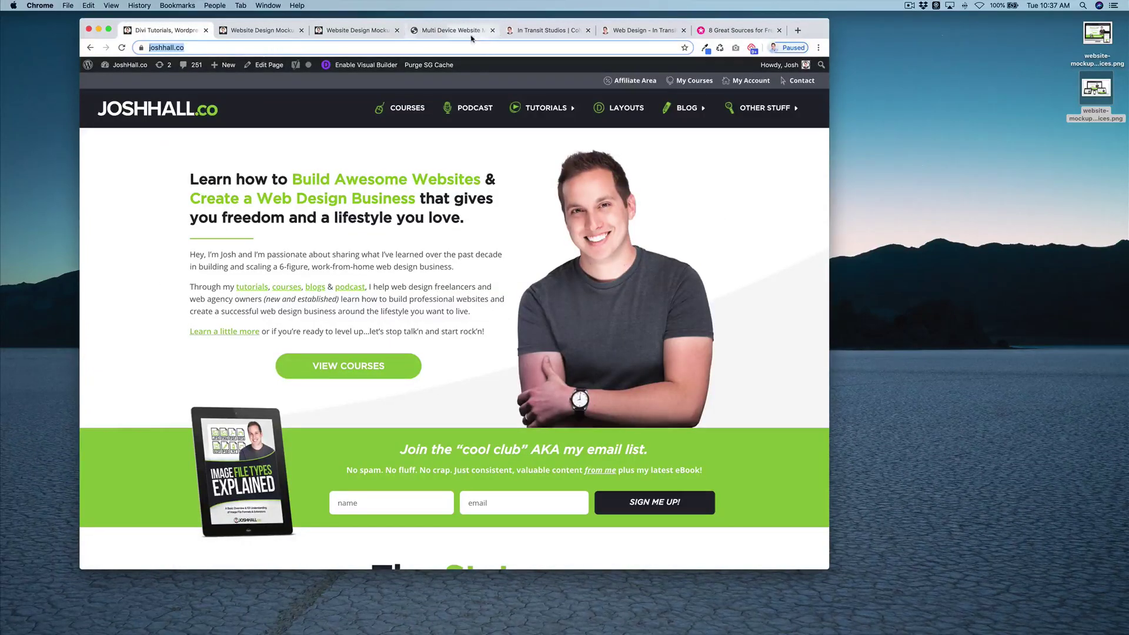
left_click(450, 30)
left_click(474, 86)
key("super+v")
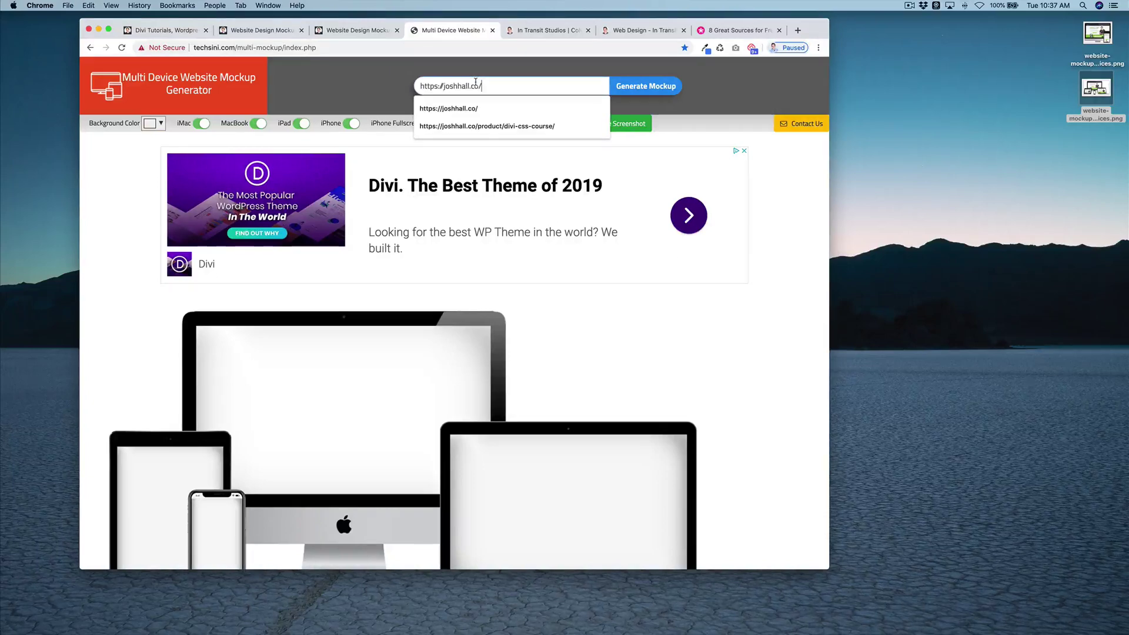
left_click(621, 91)
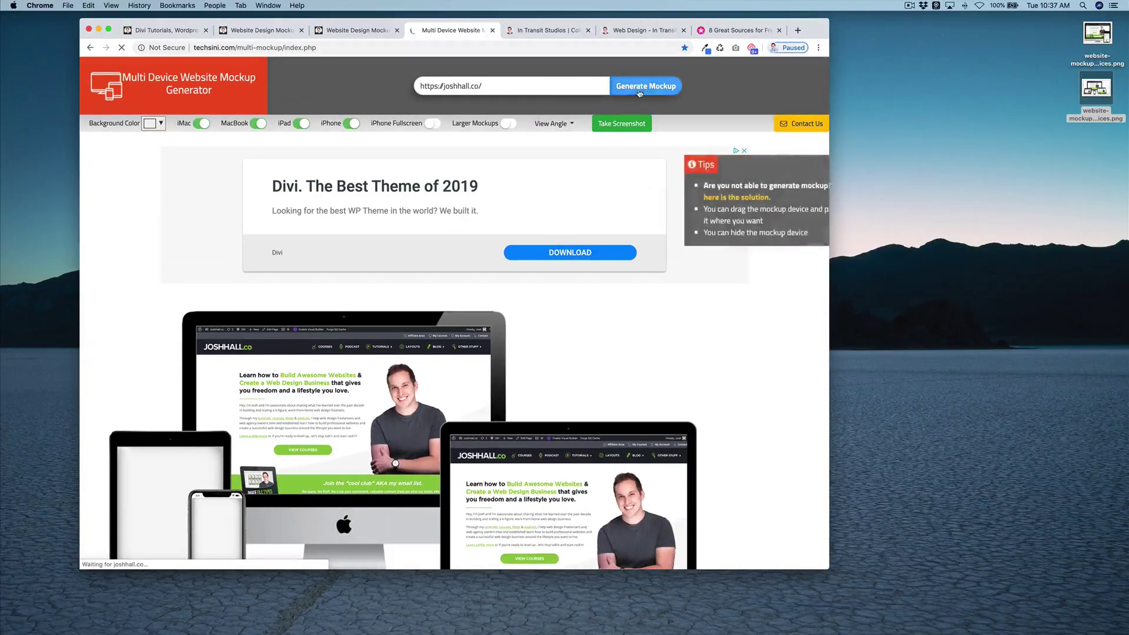
Examine how the website appears on the iMac, MacBook, iPad and iPhone in the generated mockup.
scroll(644, 170, "down", 3)
scroll(644, 170, "down", 2)
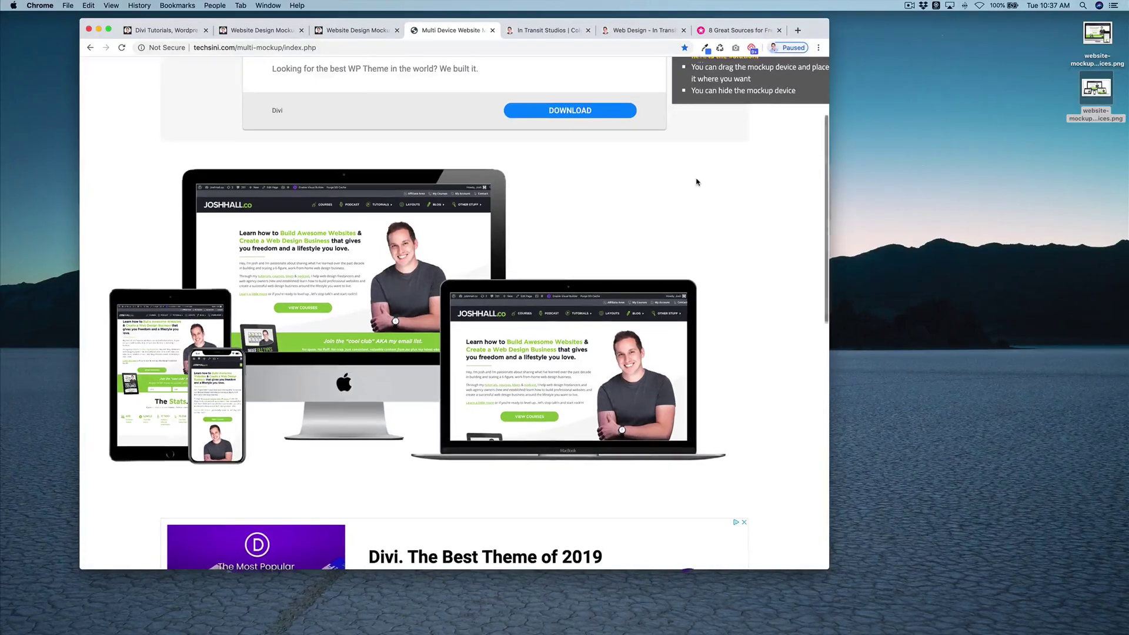
scroll(612, 200, "down", 1)
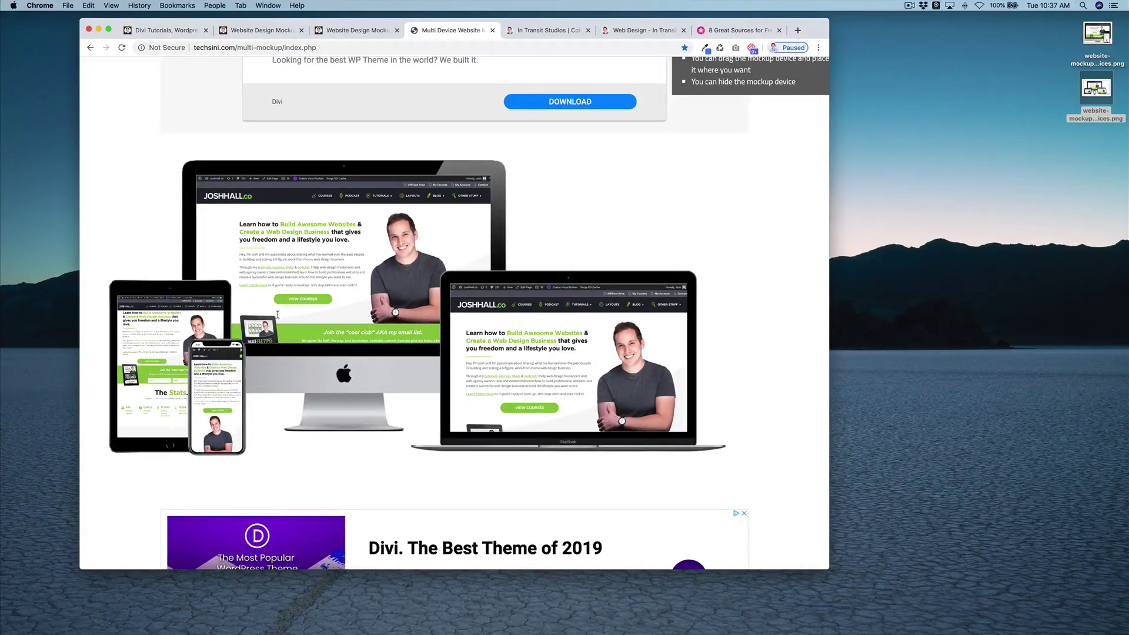
scroll(565, 277, "up", 3)
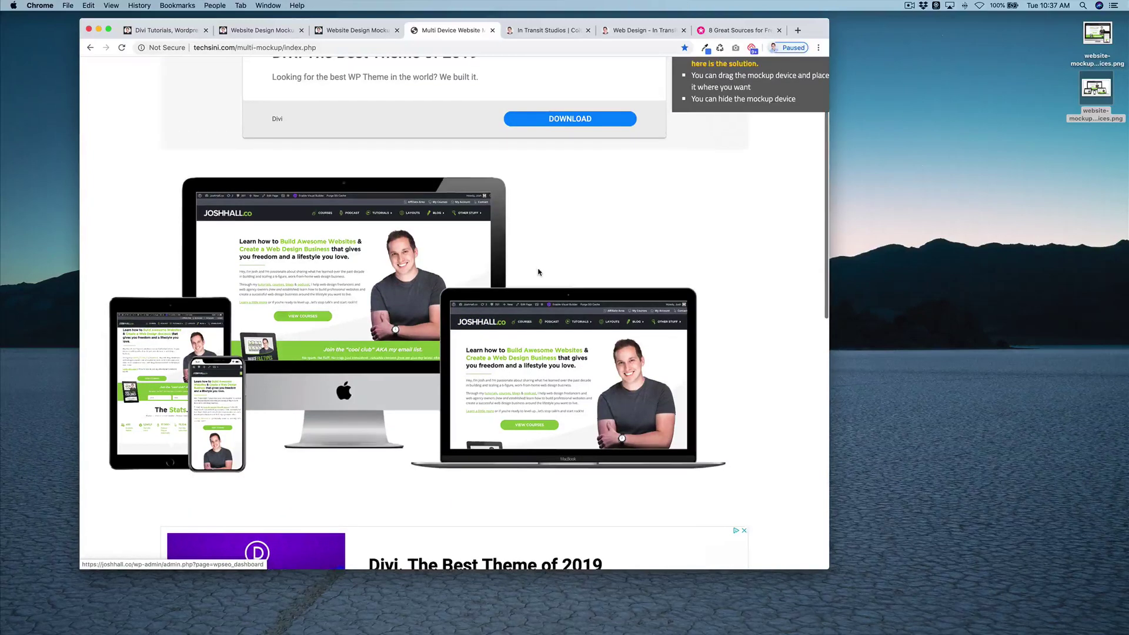
scroll(542, 272, "up", 1)
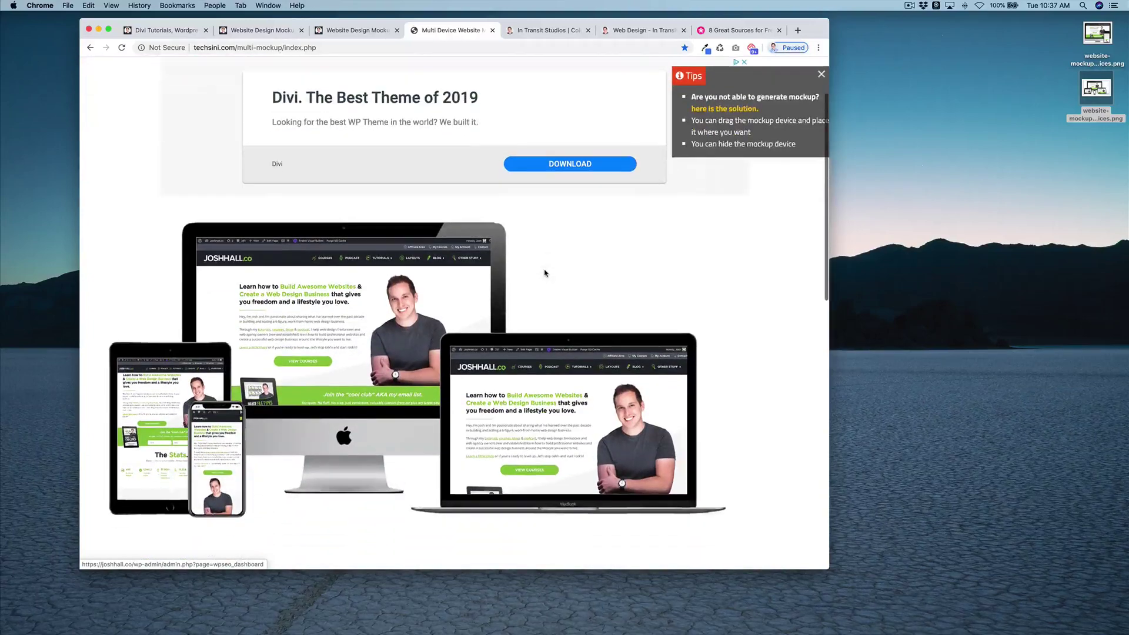
scroll(567, 265, "up", 1)
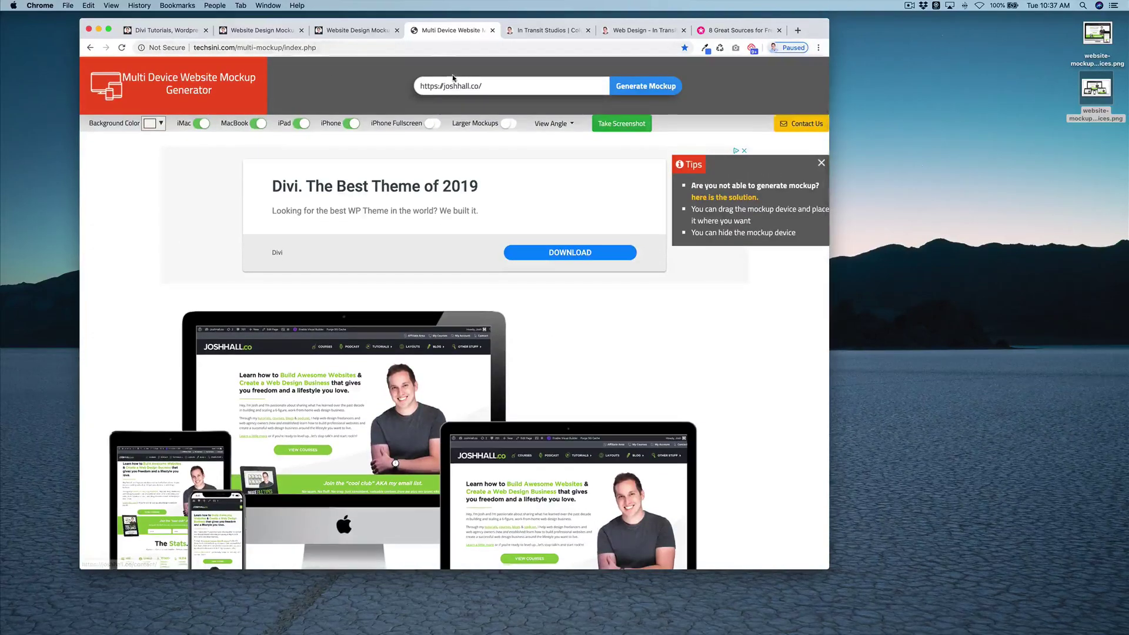
scroll(542, 226, "down", 5)
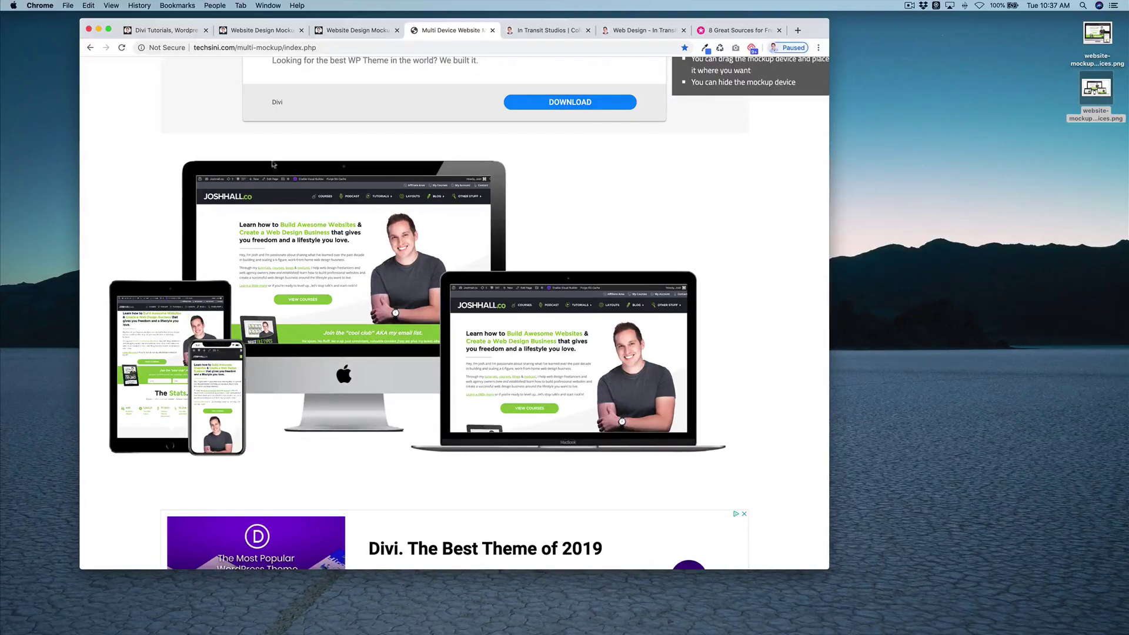
scroll(208, 126, "up", 5)
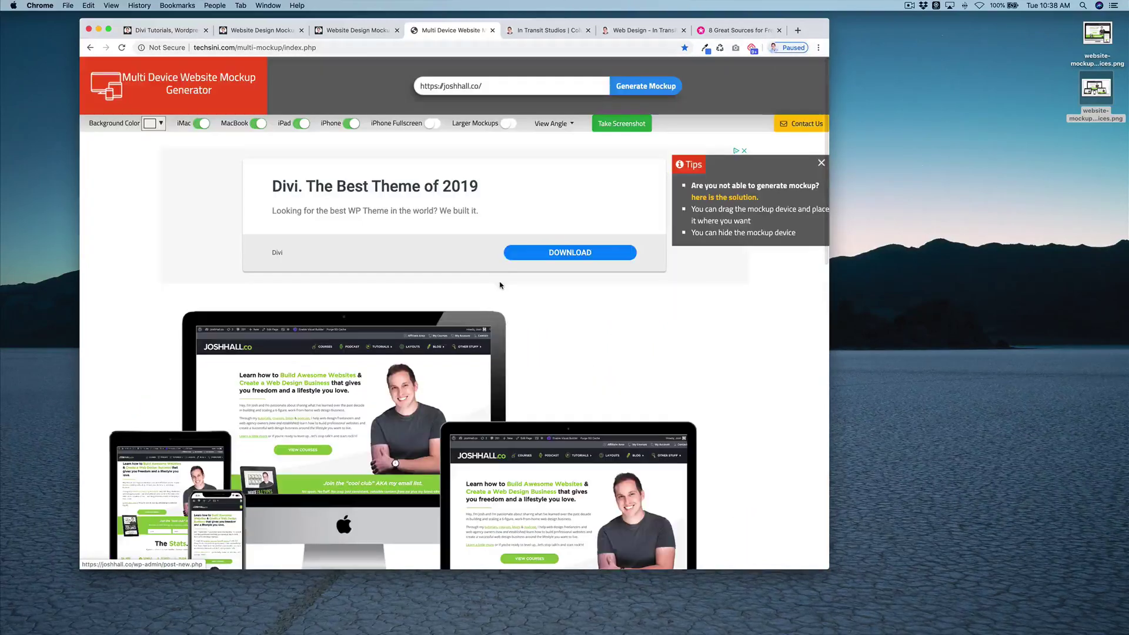
Skim the Elegant Themes article "8 Great Sources for Free Mockup Designs" for its first listed resources.
left_click(735, 32)
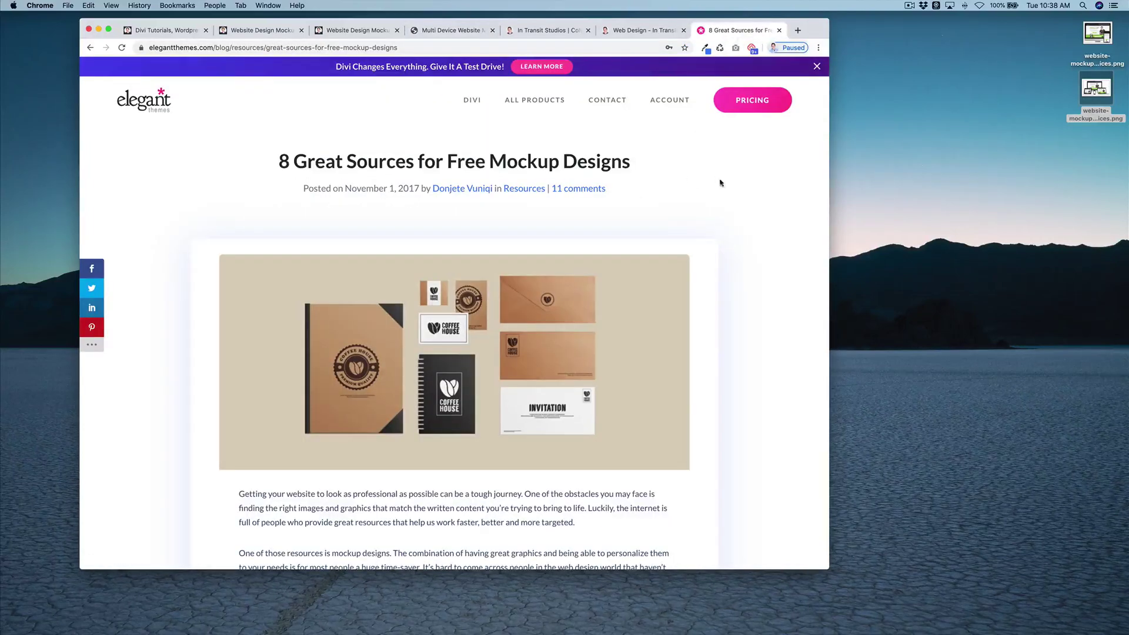
scroll(731, 189, "down", 4)
scroll(741, 190, "down", 7)
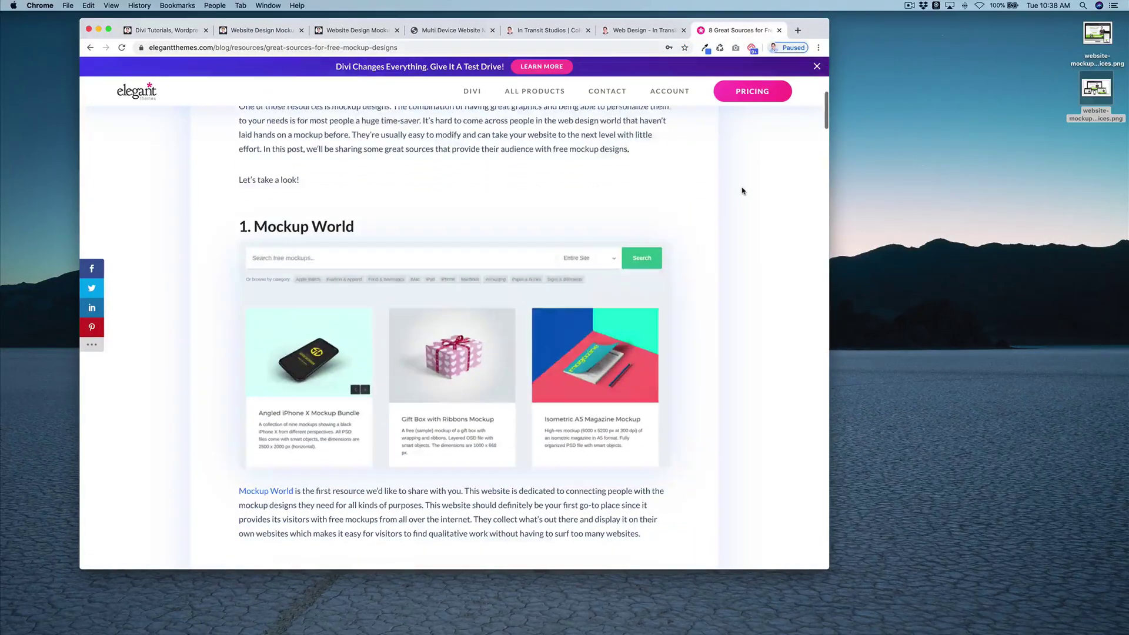
scroll(641, 241, "down", 2)
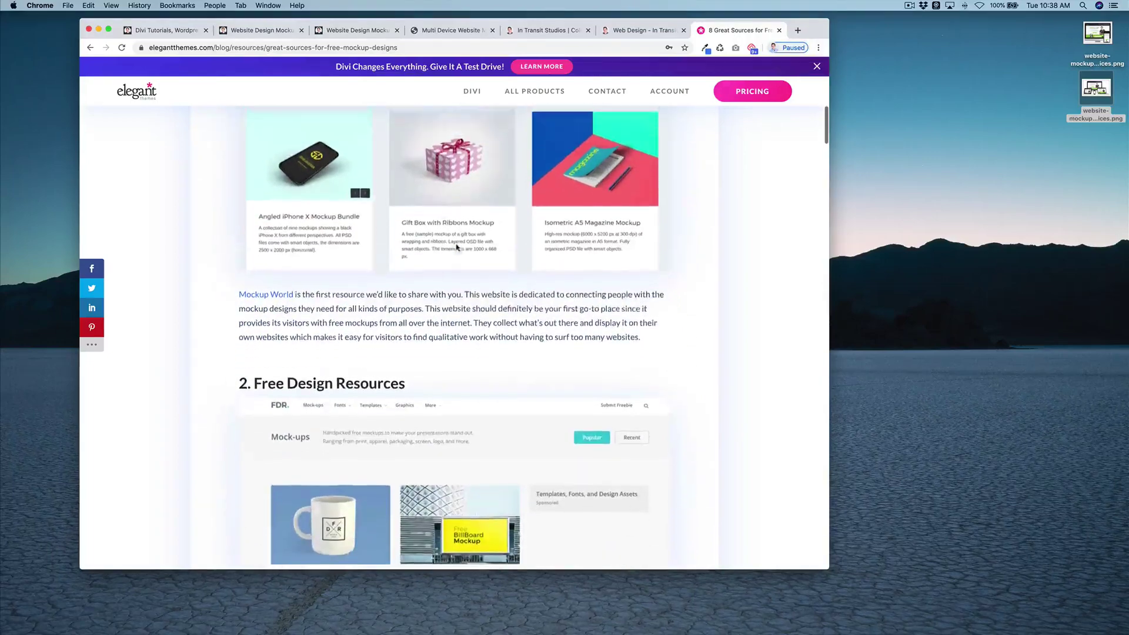
scroll(589, 235, "up", 9)
Return to the mockup generator and review the generated device arrangement and its device options.
left_click(459, 30)
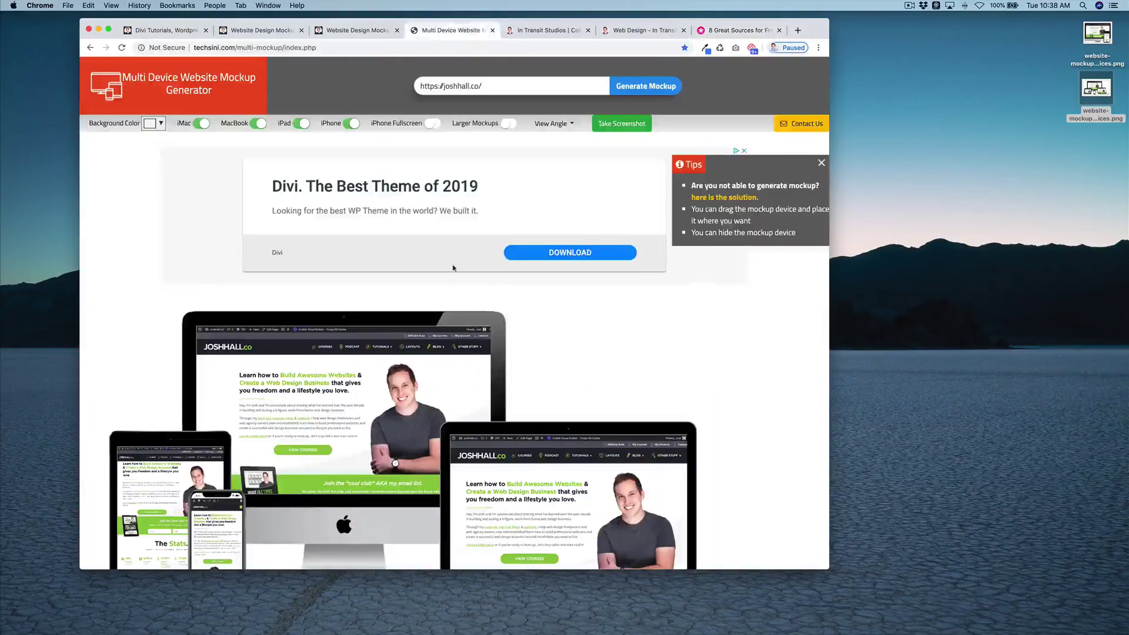
scroll(500, 271, "down", 2)
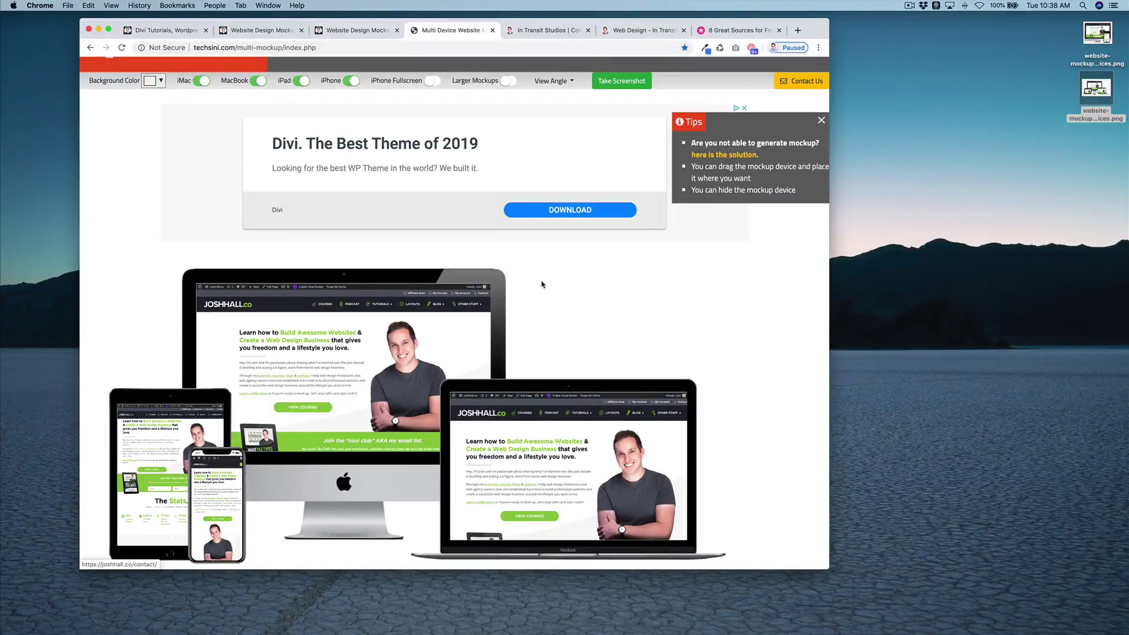
scroll(542, 285, "down", 2)
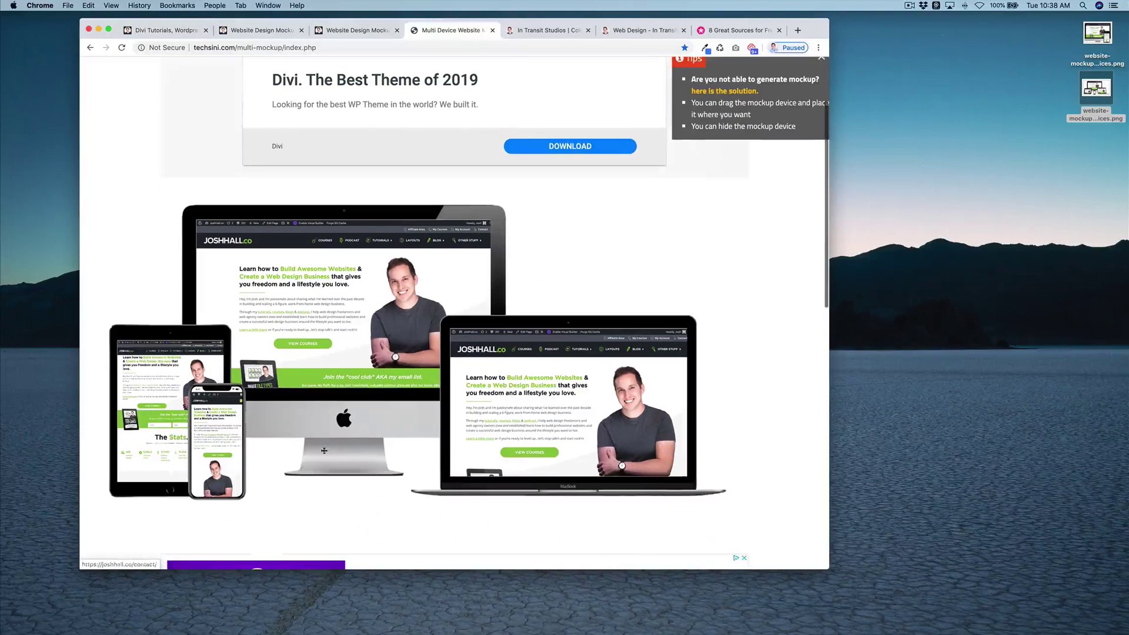
scroll(357, 419, "up", 4)
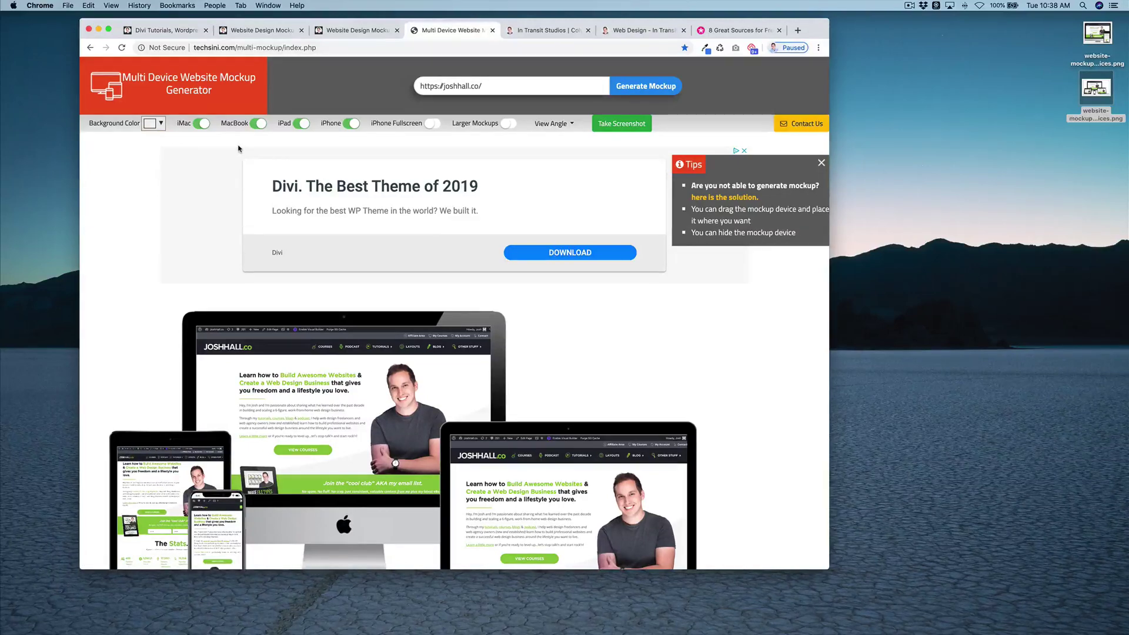
View the free Website Design Mockup (2 Devices) product page, check its logged-out version in an incognito window, and return to the logged-in page.
left_click(262, 34)
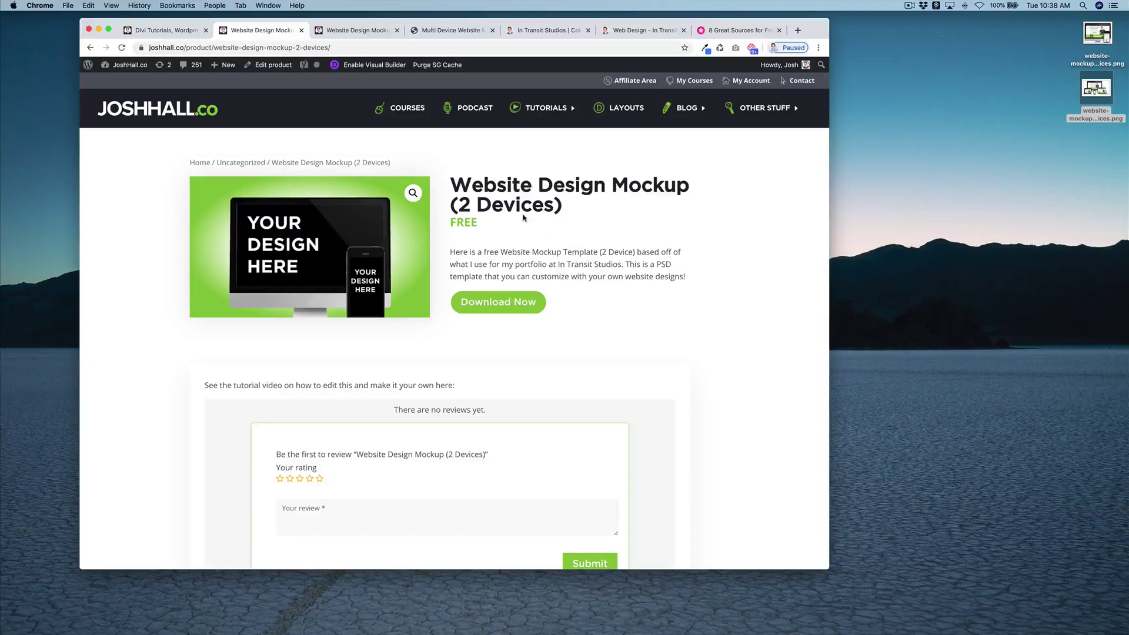
key("super+l")
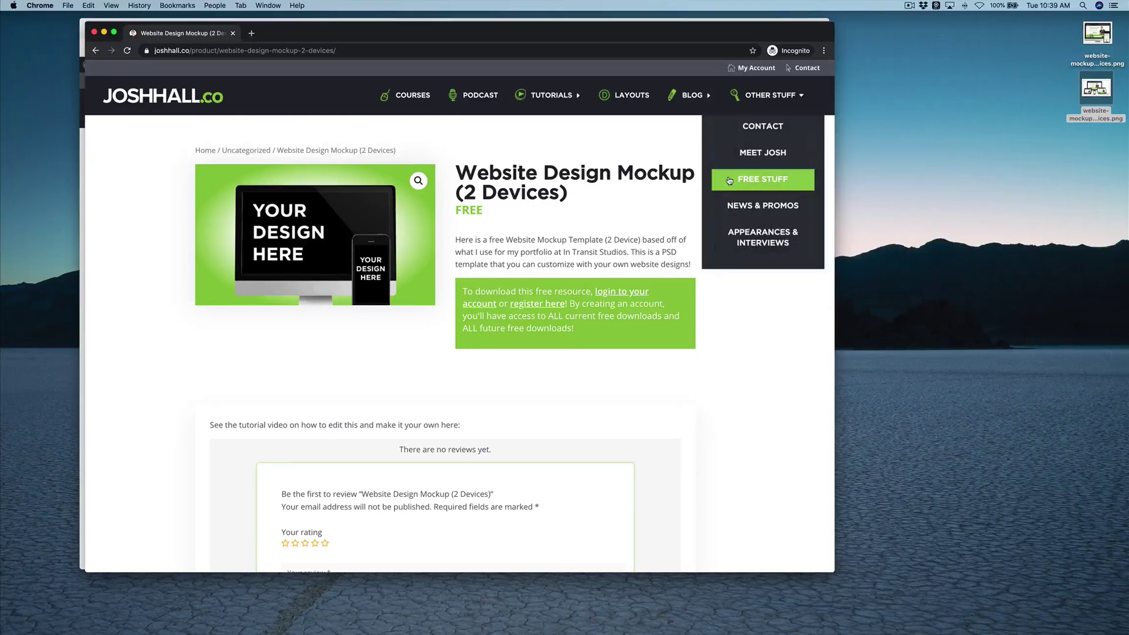
mouse_move(765, 94)
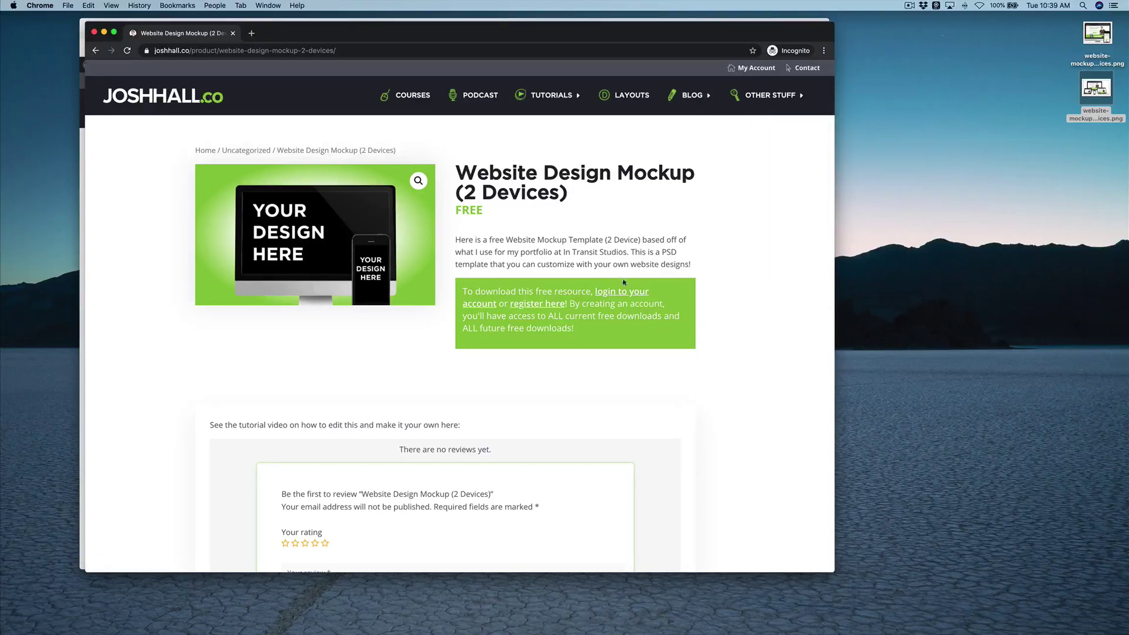
left_click(83, 181)
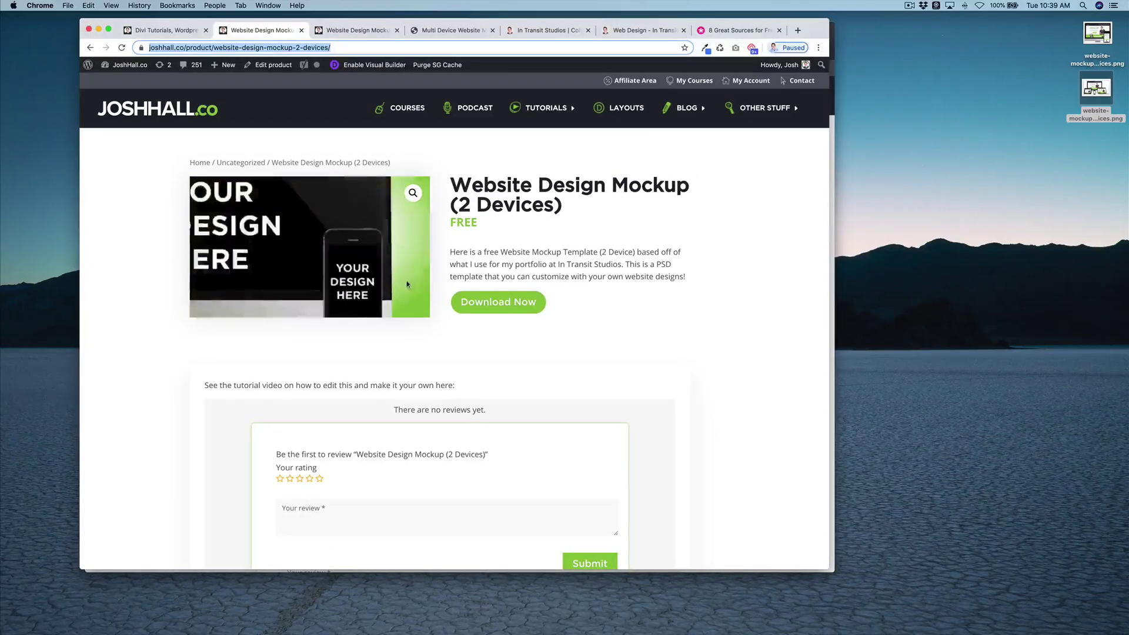
Download the free 2-device and 4-device website mockup templates from their product pages.
left_click(504, 303)
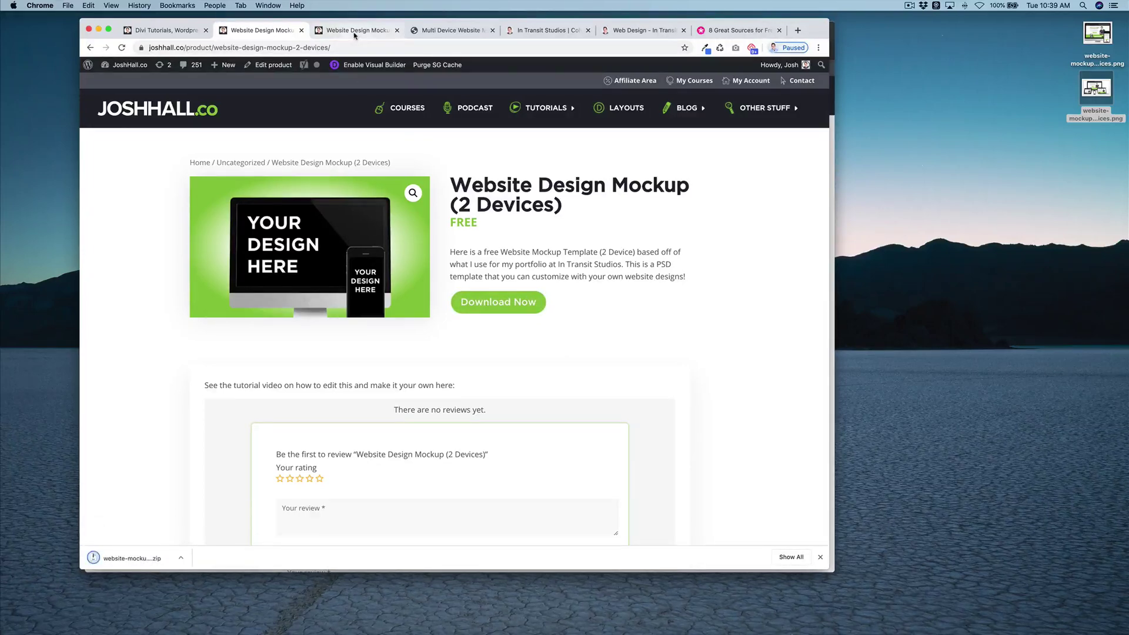
left_click(362, 31)
left_click(500, 317)
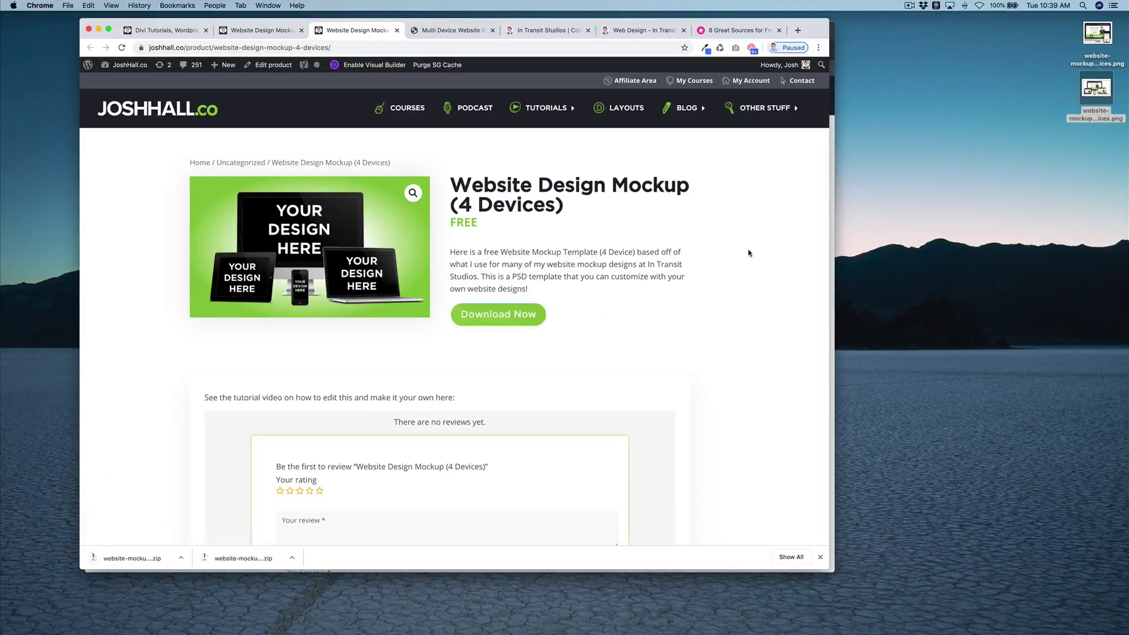
Look through the site's Free Stuff page in the incognito window, then close that window.
left_click(832, 161)
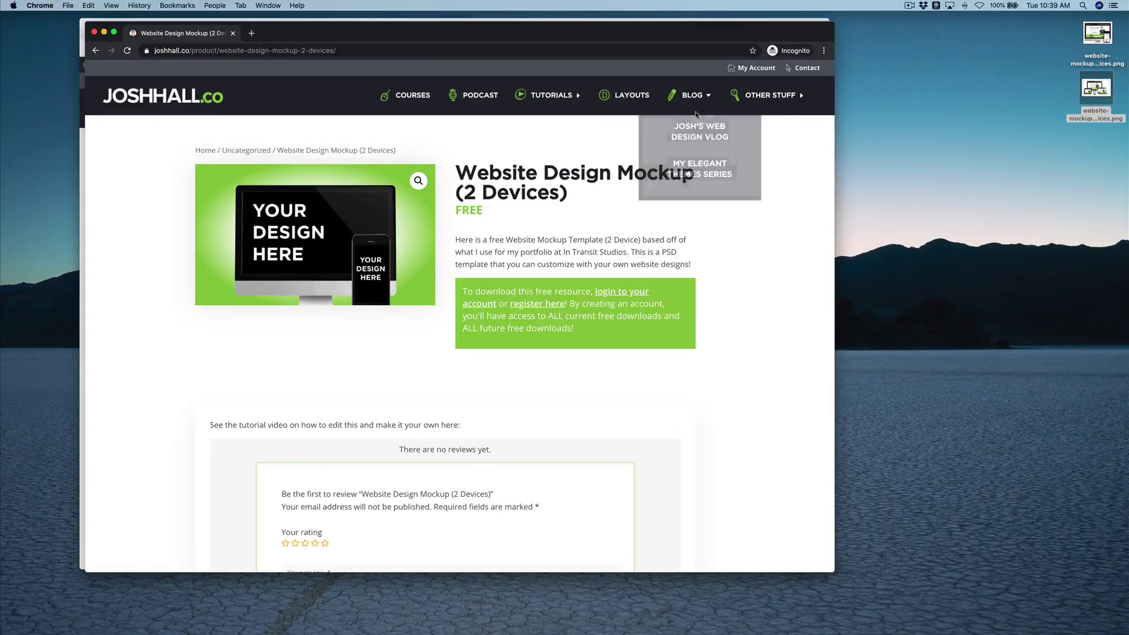
mouse_move(749, 105)
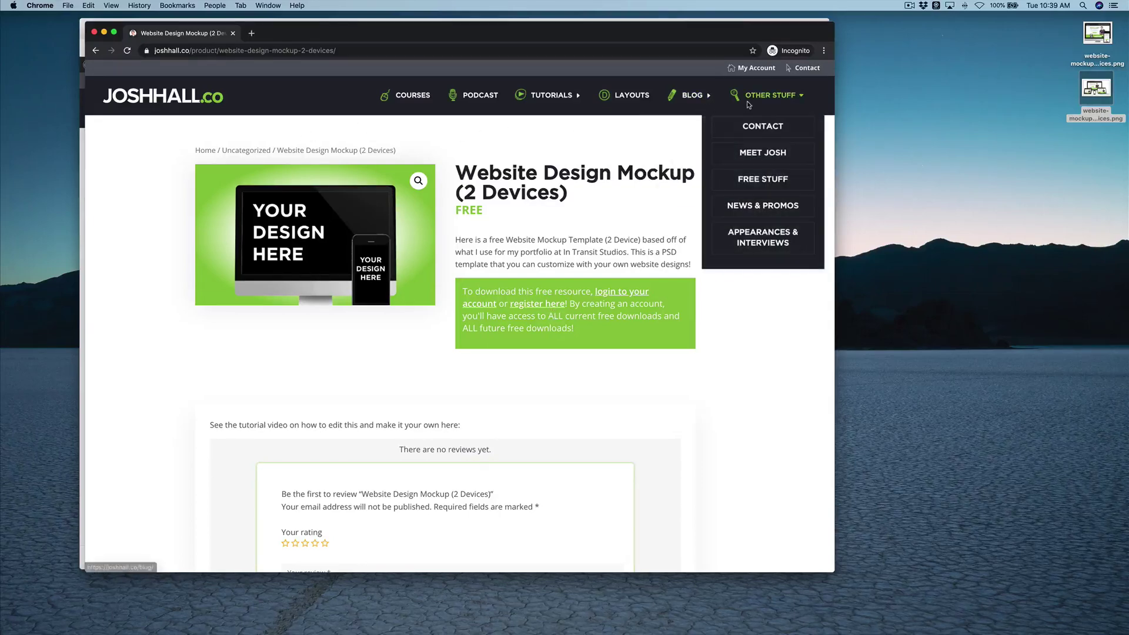
left_click(760, 187)
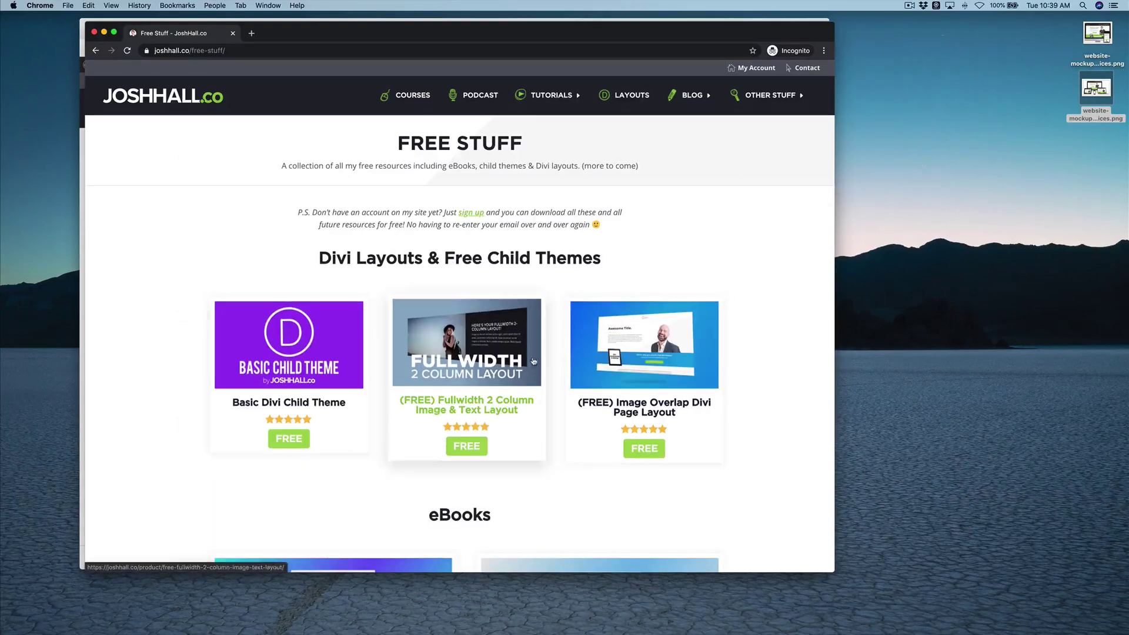
scroll(623, 337, "down", 5)
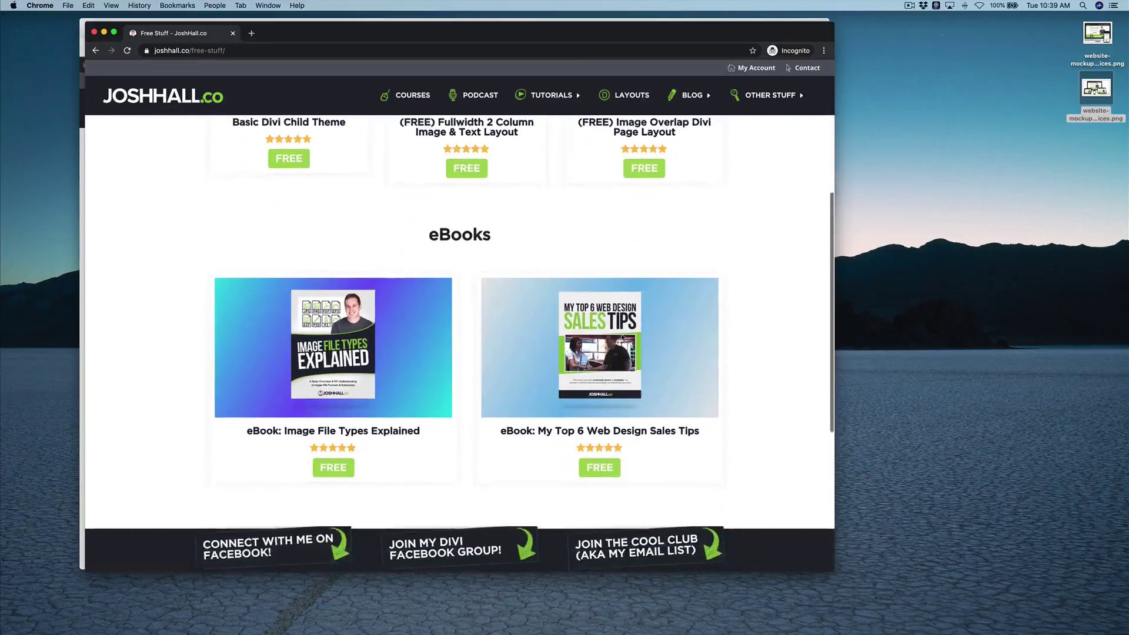
scroll(622, 337, "up", 5)
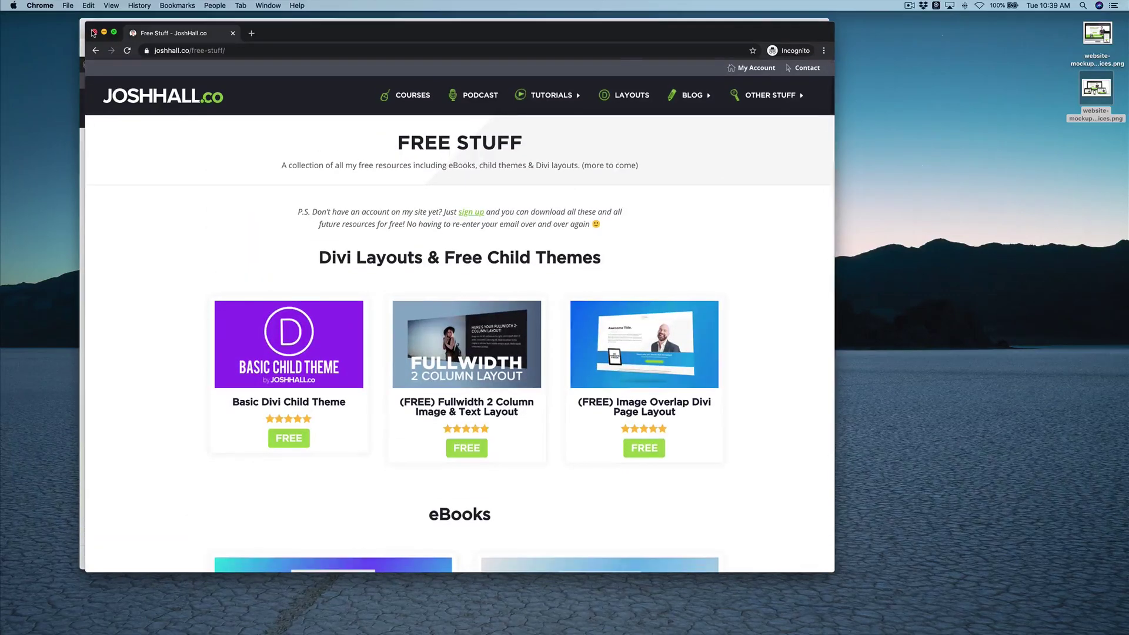
left_click(90, 31)
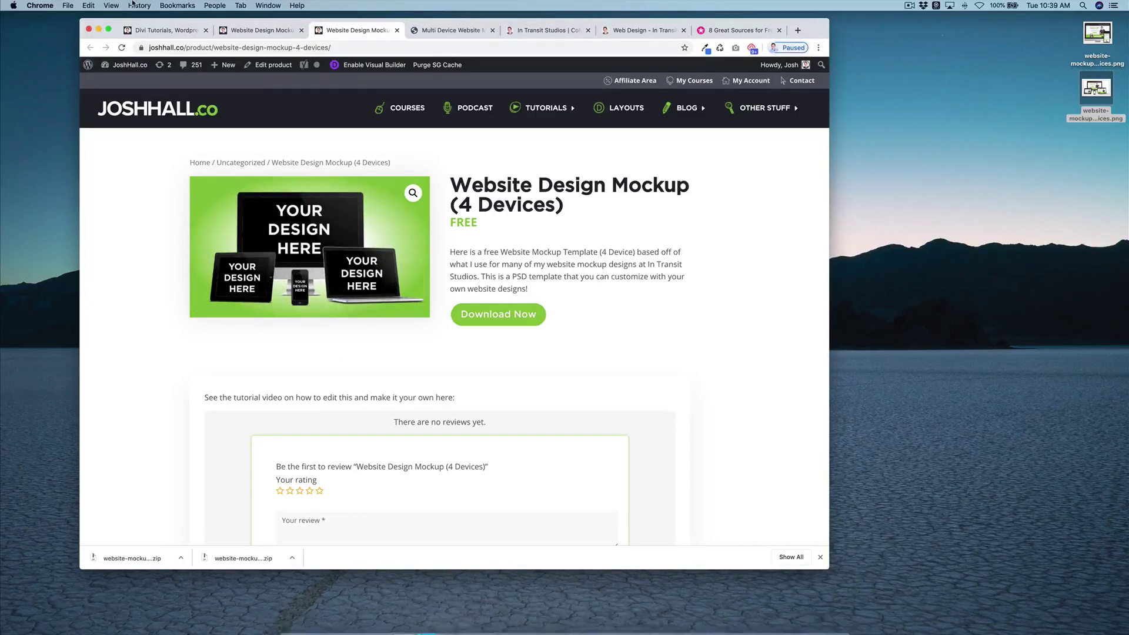
Open the Downloads folder in Finder and extract the 2-device and 4-device mockup ZIP archives.
left_click(97, 31)
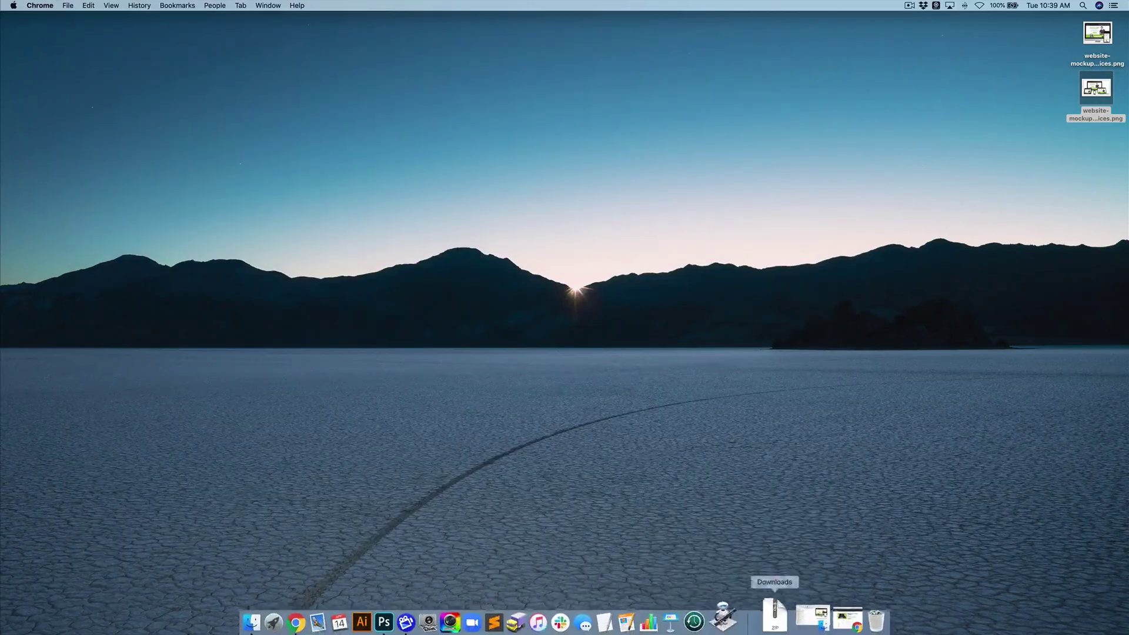
left_click(779, 628)
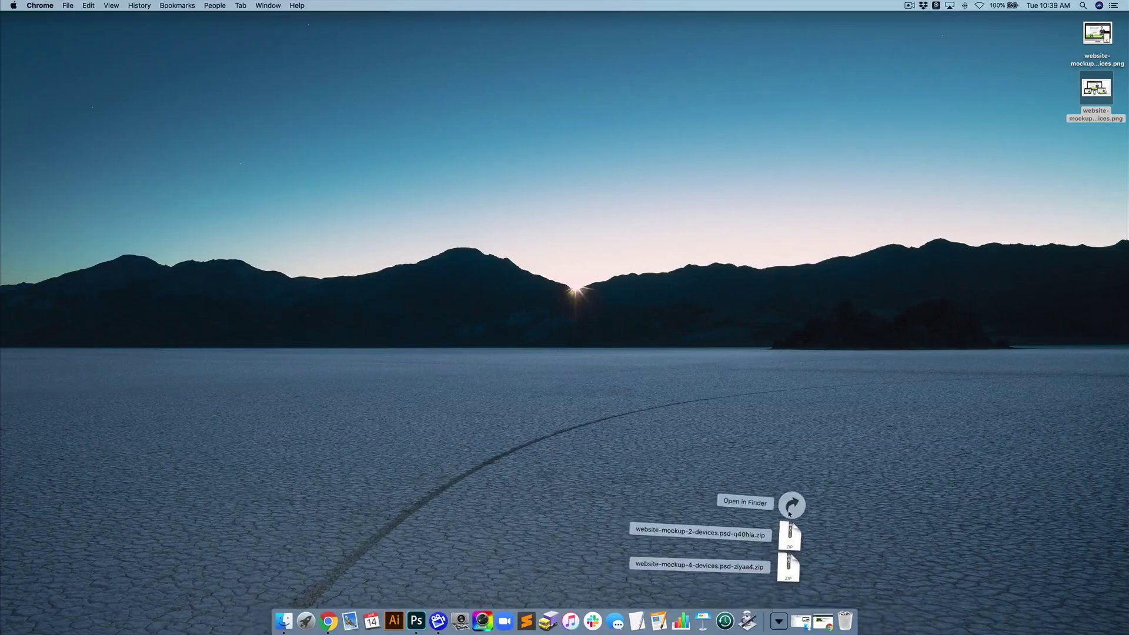
left_click(794, 506)
left_click_drag(824, 302, 510, 79)
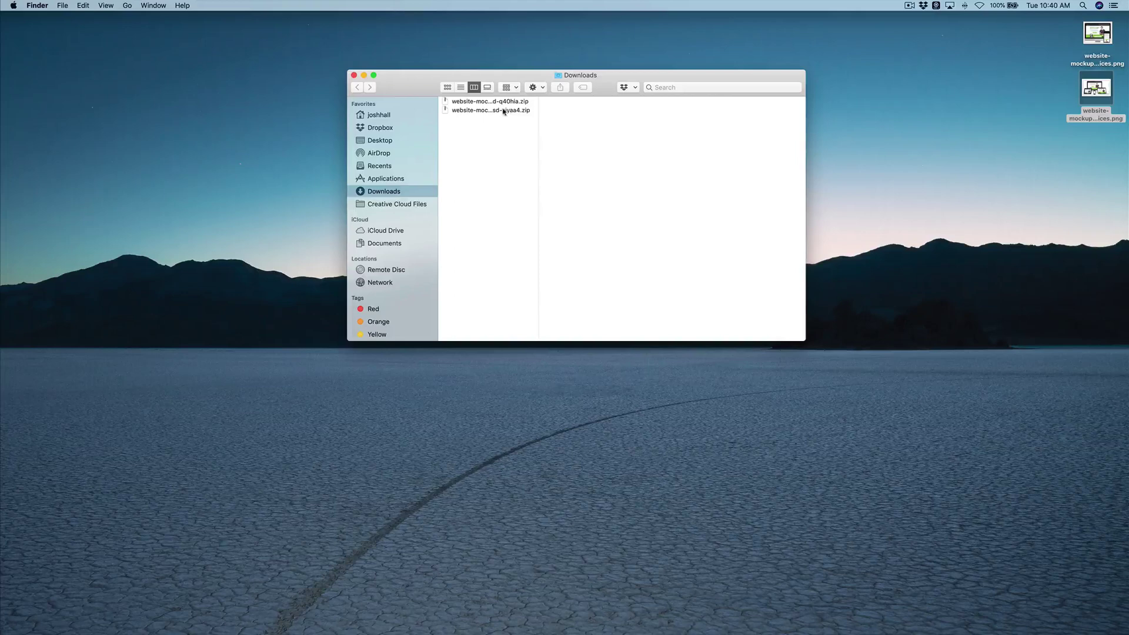
double_click(502, 101)
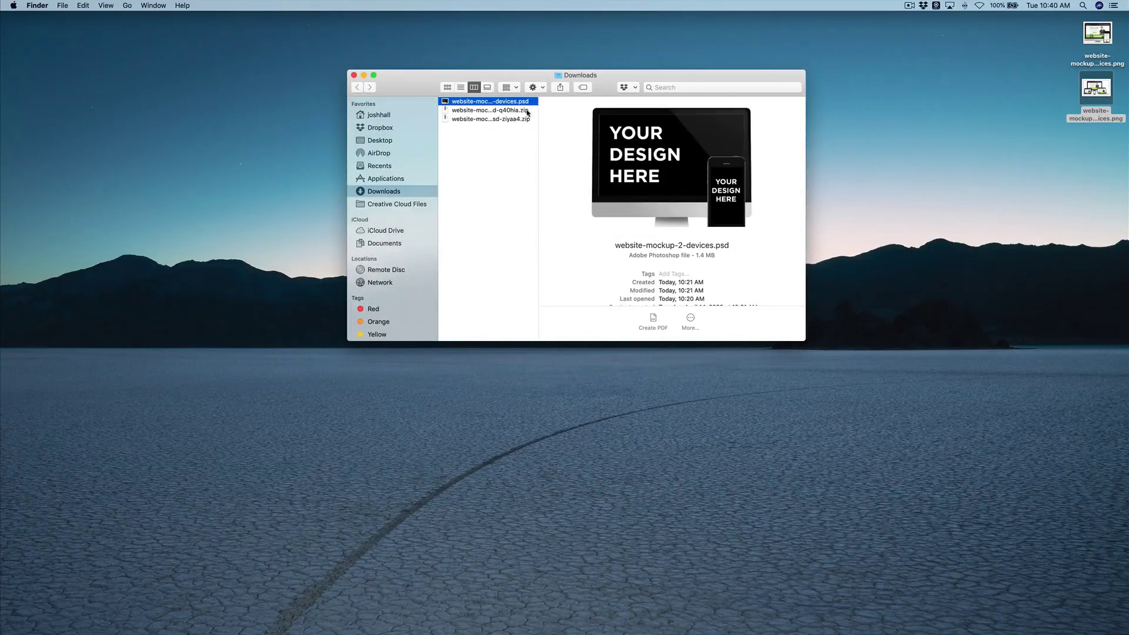
double_click(497, 120)
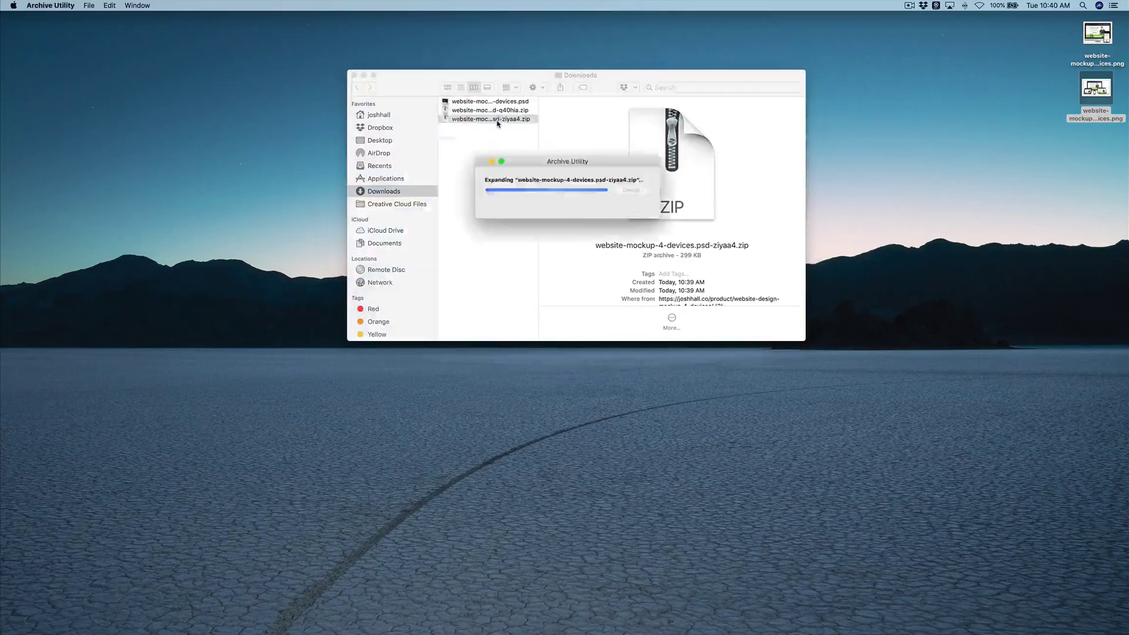
Preview both extracted PSD templates and open website-mockup-2-devices.psd in Photoshop.
left_click(513, 103)
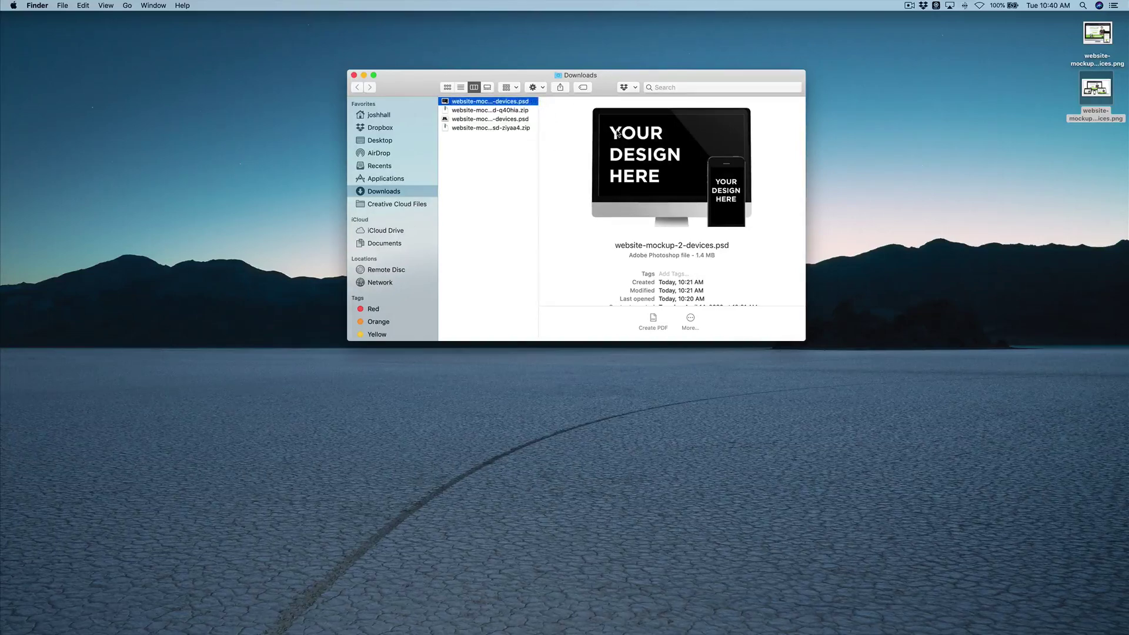
left_click(502, 120)
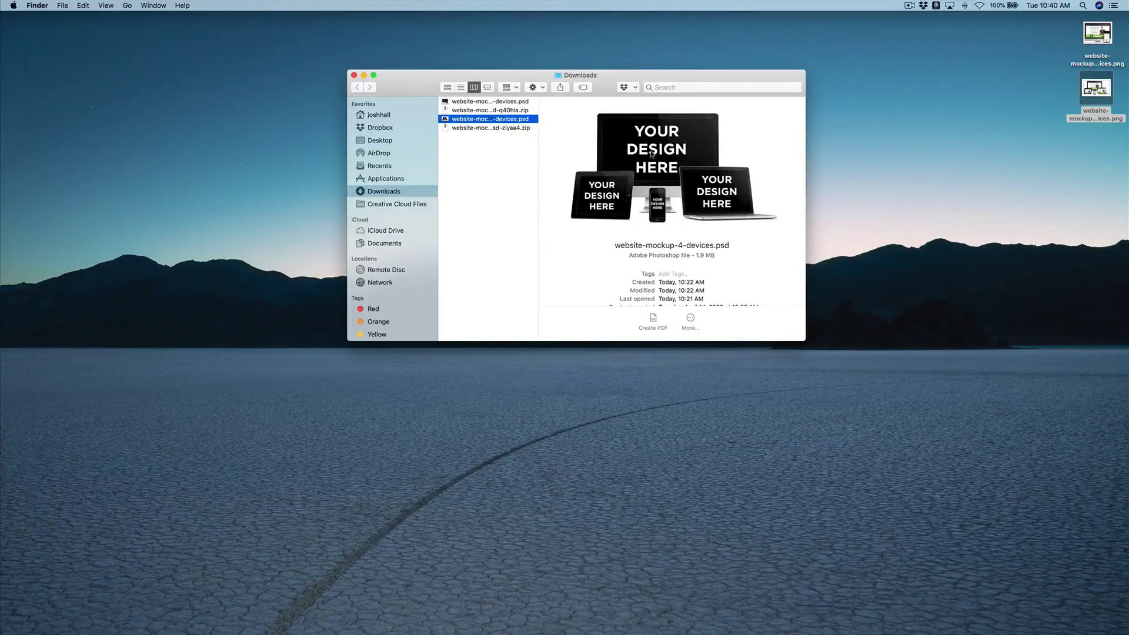
left_click(501, 102)
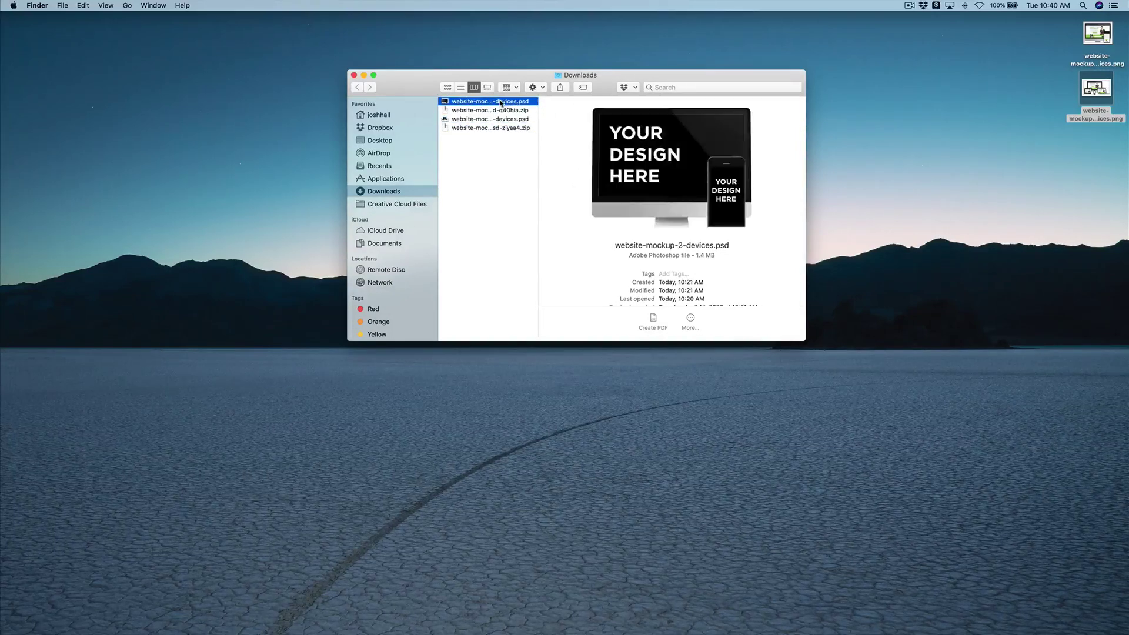
double_click(485, 104)
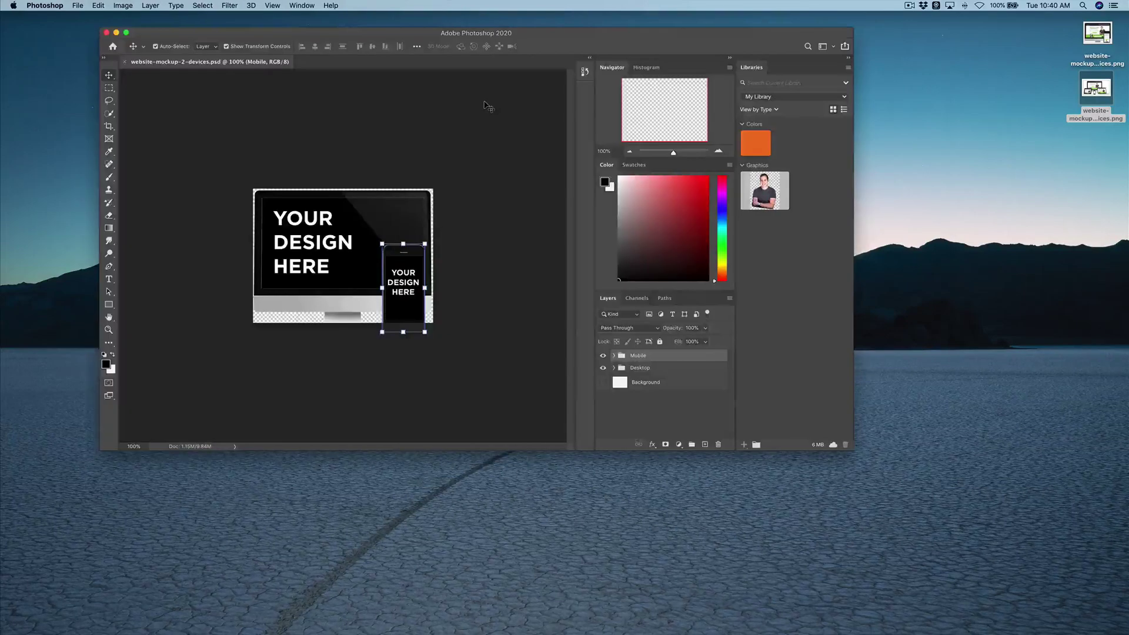
Deselect the active layer and toggle the visibility of the Mobile and Desktop groups to see which device each holds.
left_click(482, 196)
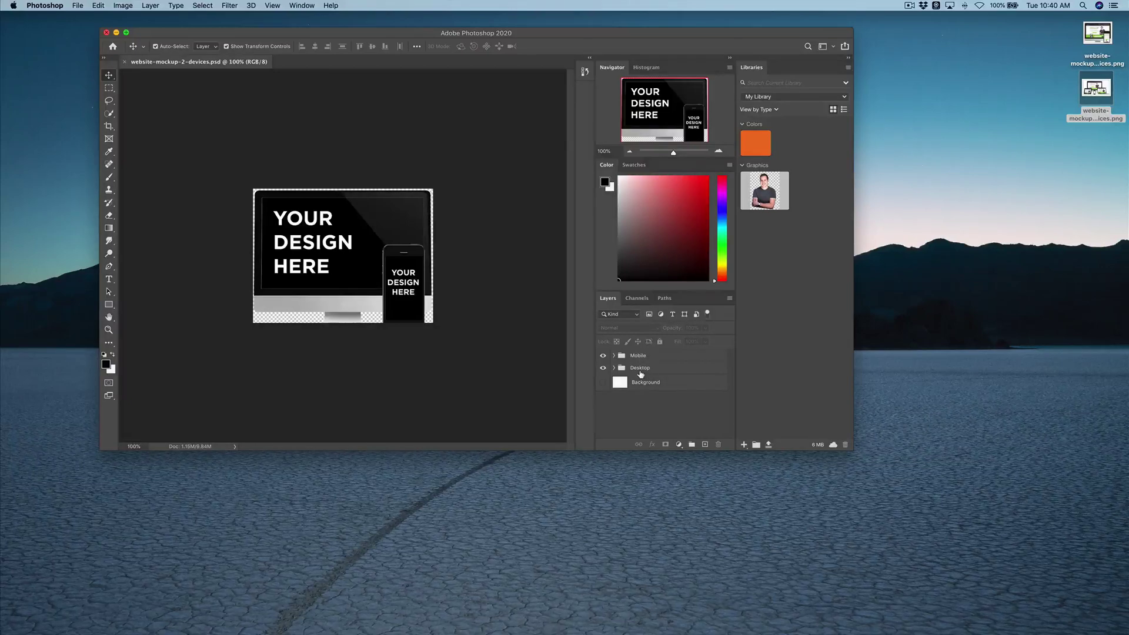
left_click(604, 356)
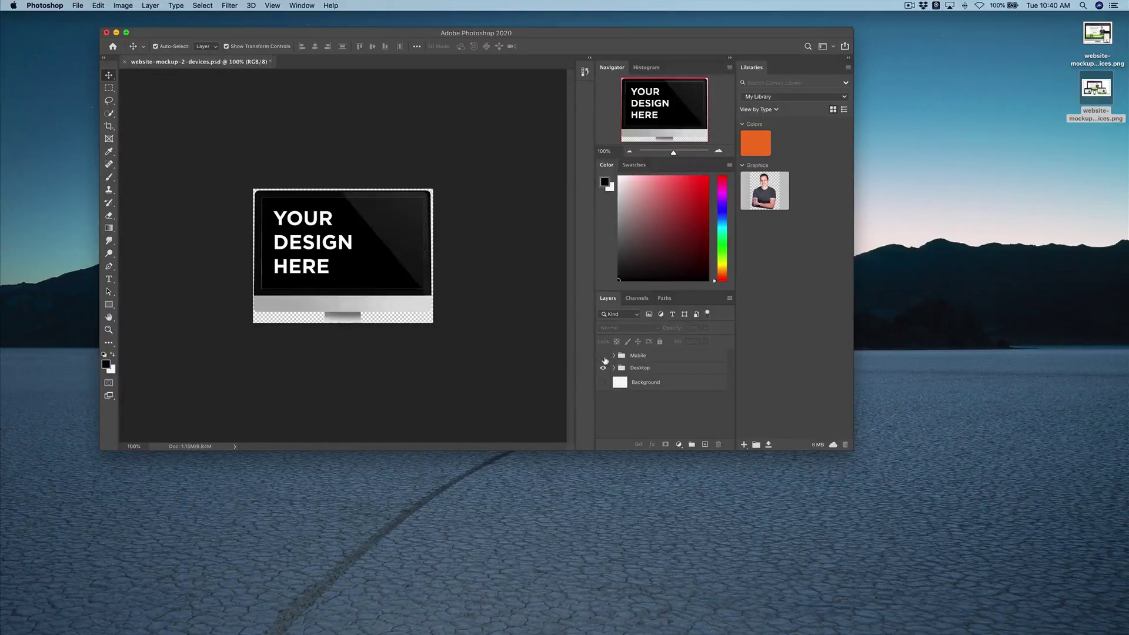
left_click(604, 356)
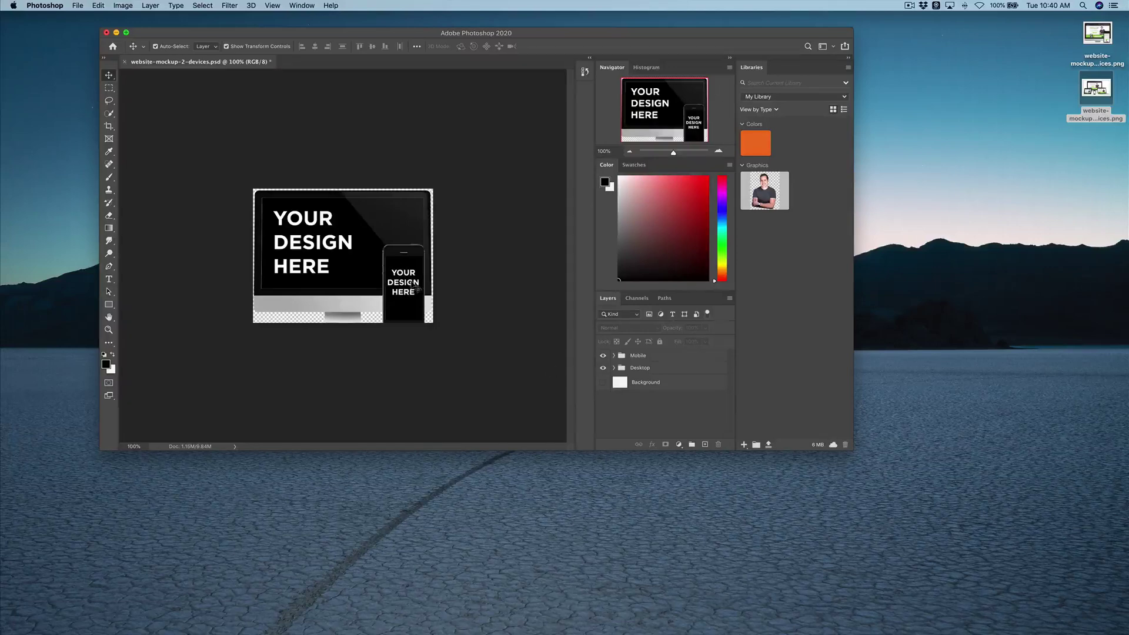
left_click(603, 368)
Inspect the Mobile group by switching its mobile, REPLACE SCREEN and YOUR DESIGN HERE layers off and on, then collapse it.
left_click(614, 356)
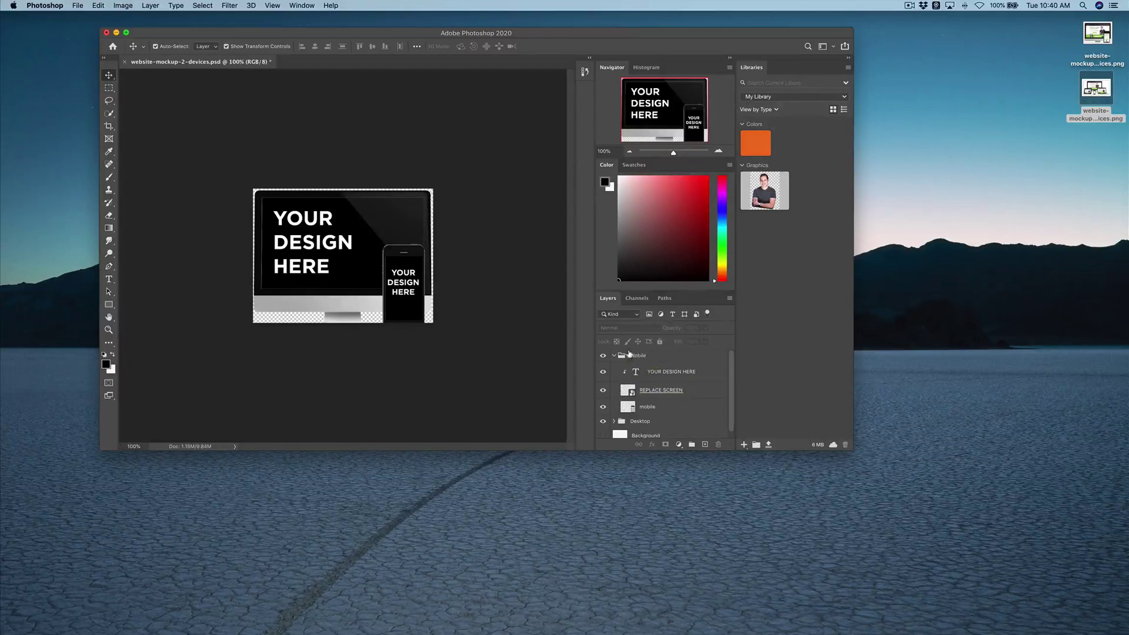
left_click(603, 407)
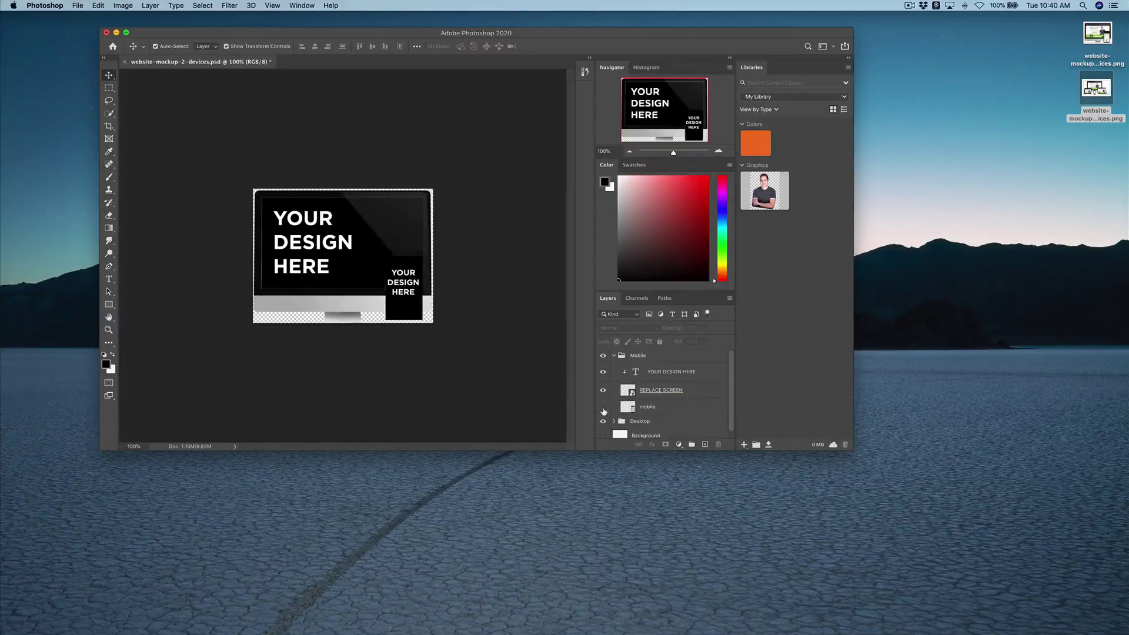
left_click(603, 407)
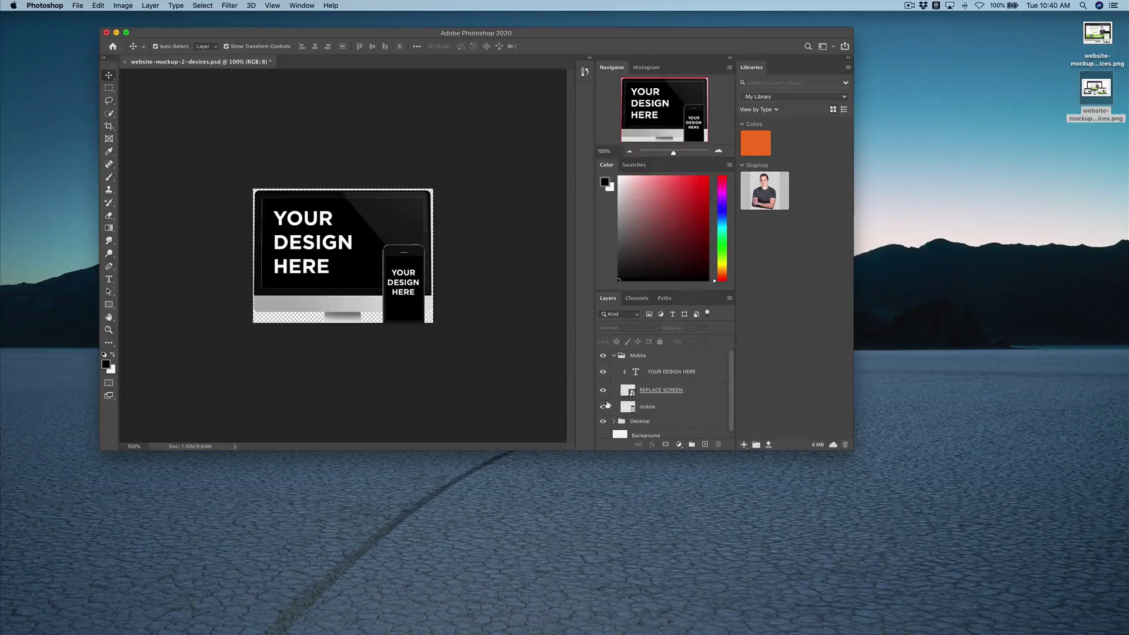
left_click(603, 390)
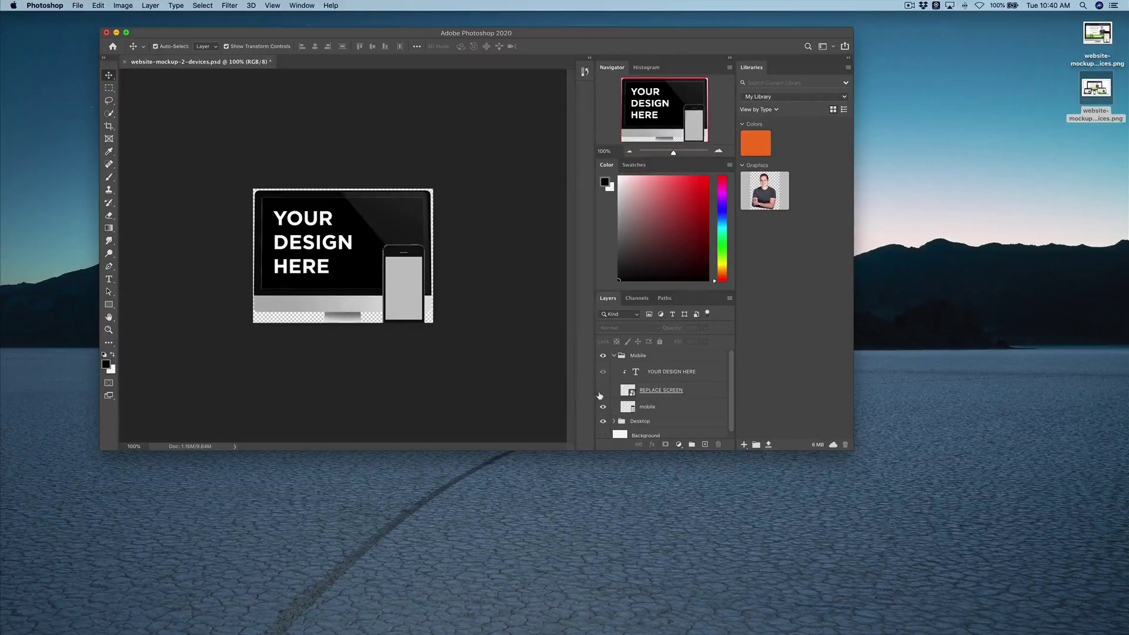
left_click(602, 391)
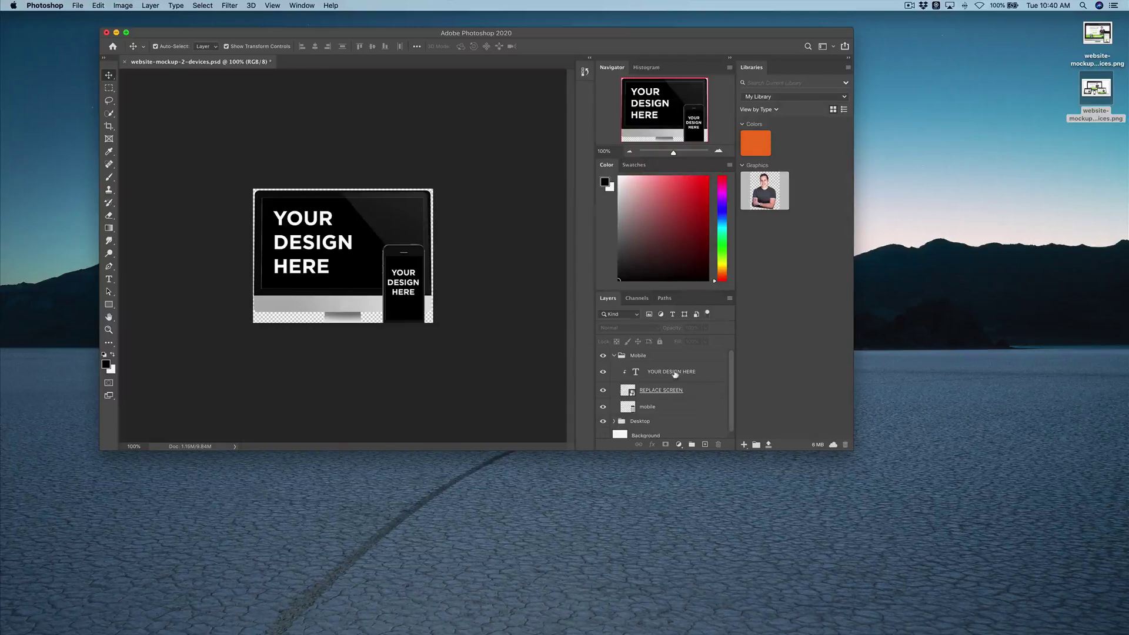
left_click(603, 373)
left_click(603, 374)
left_click(614, 356)
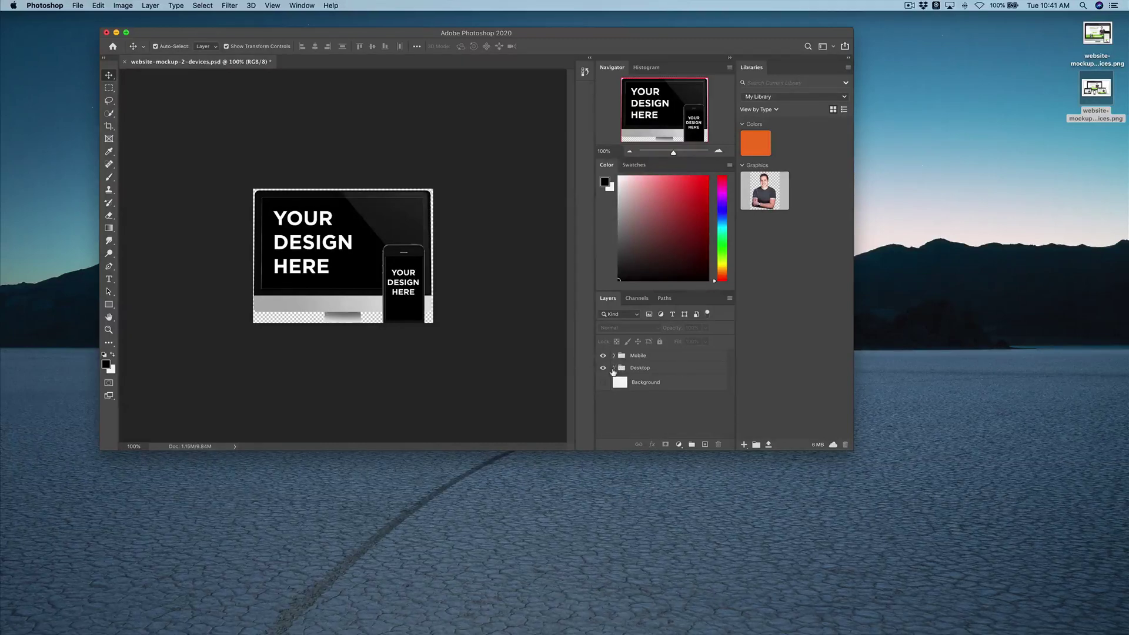
Inspect the Desktop group by toggling its desktop reflection, desktop and REPLACE SCREEN layers off and on.
left_click(613, 368)
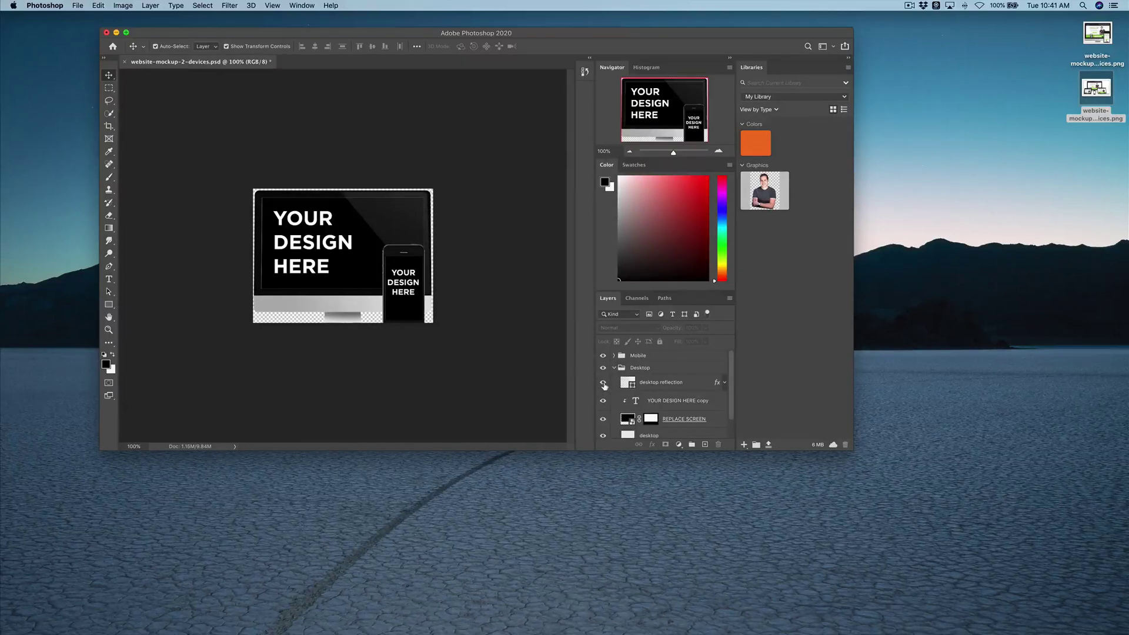
left_click(604, 383)
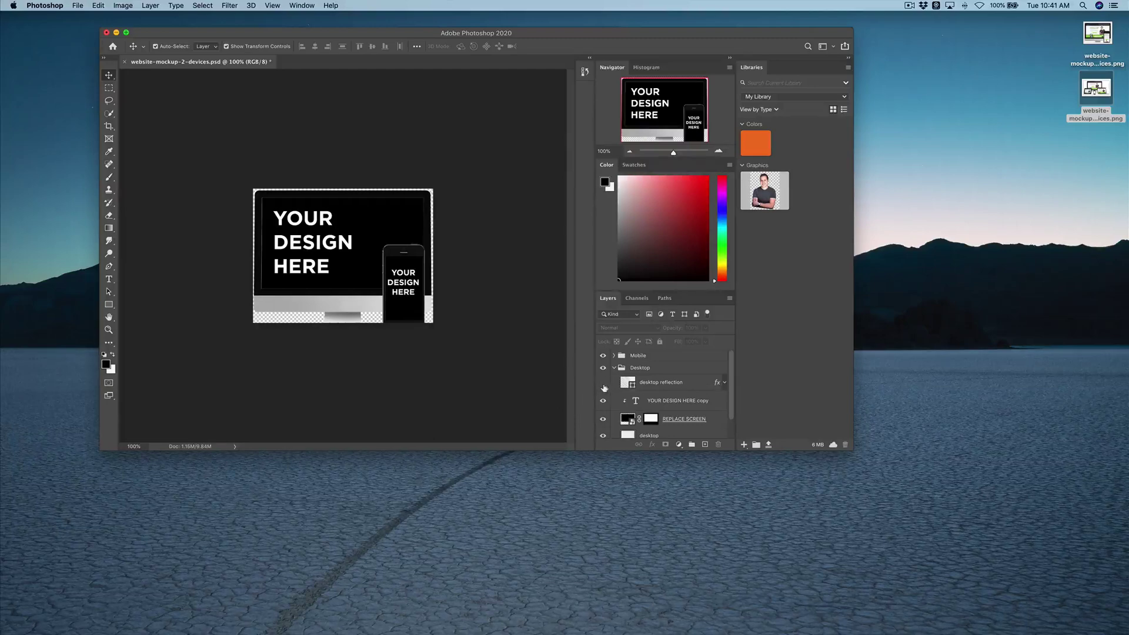
left_click(604, 388)
left_click(605, 388)
left_click(605, 387)
scroll(605, 406, "down", 1)
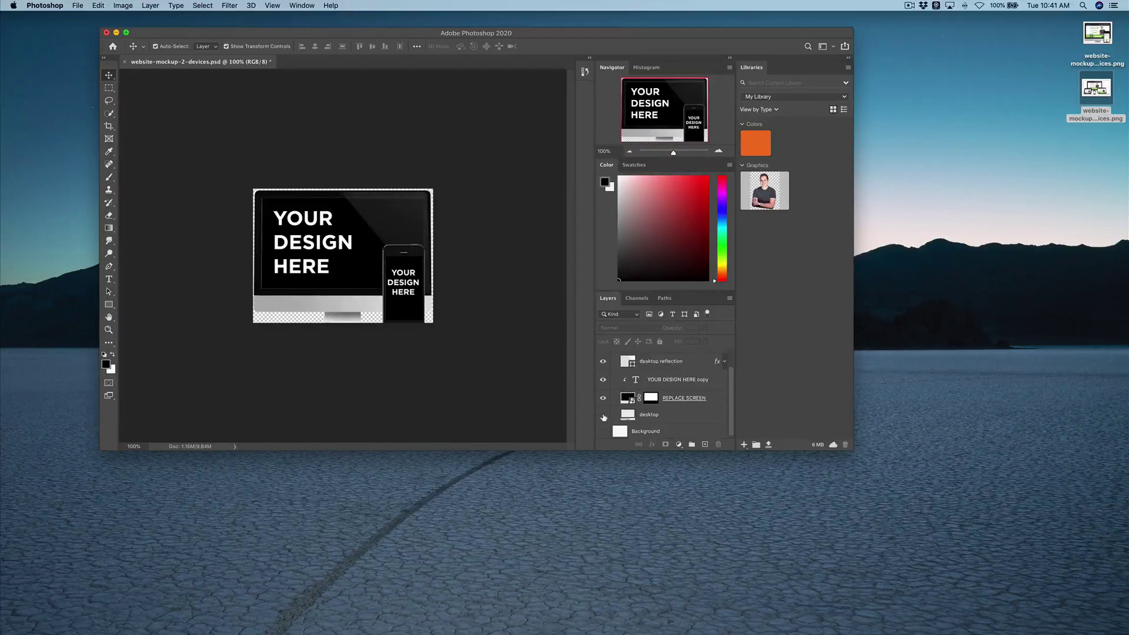
left_click(604, 416)
left_click(603, 416)
left_click(603, 398)
left_click(604, 399)
Compare the mockup with the white Background layer shown and hidden, leaving the background hidden.
scroll(608, 432, "down", 1)
left_click(603, 432)
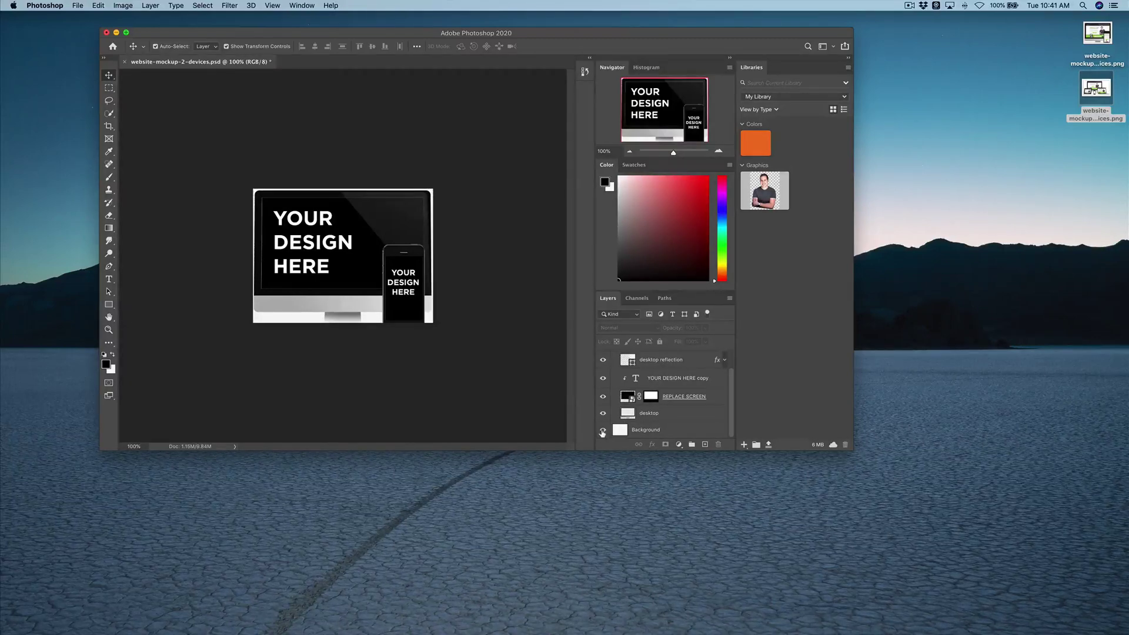
left_click(602, 431)
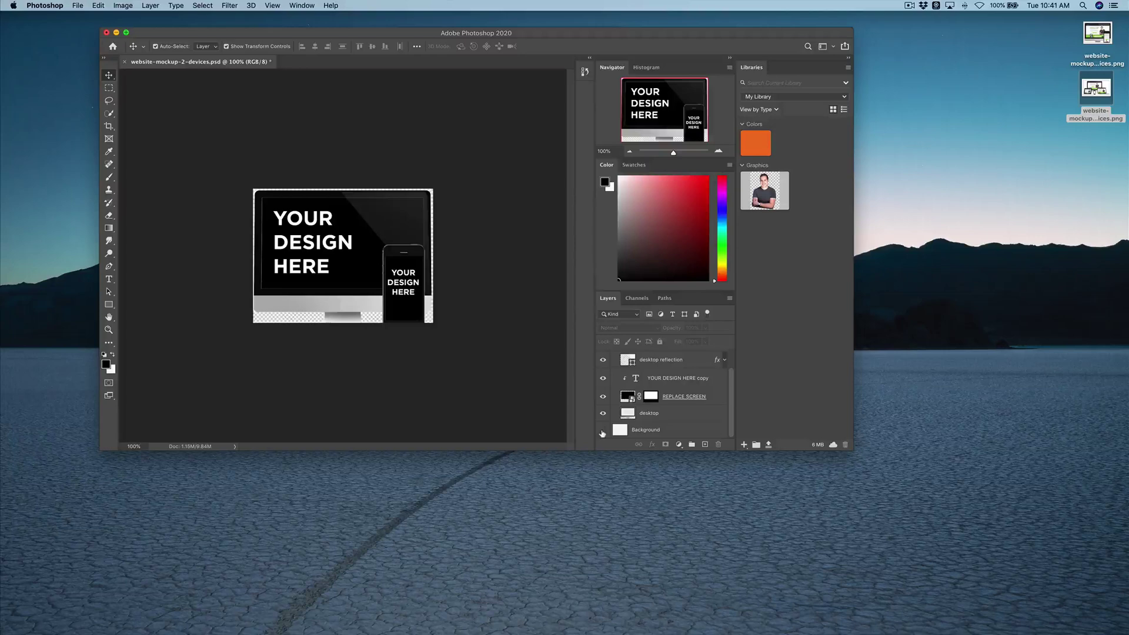
left_click(601, 433)
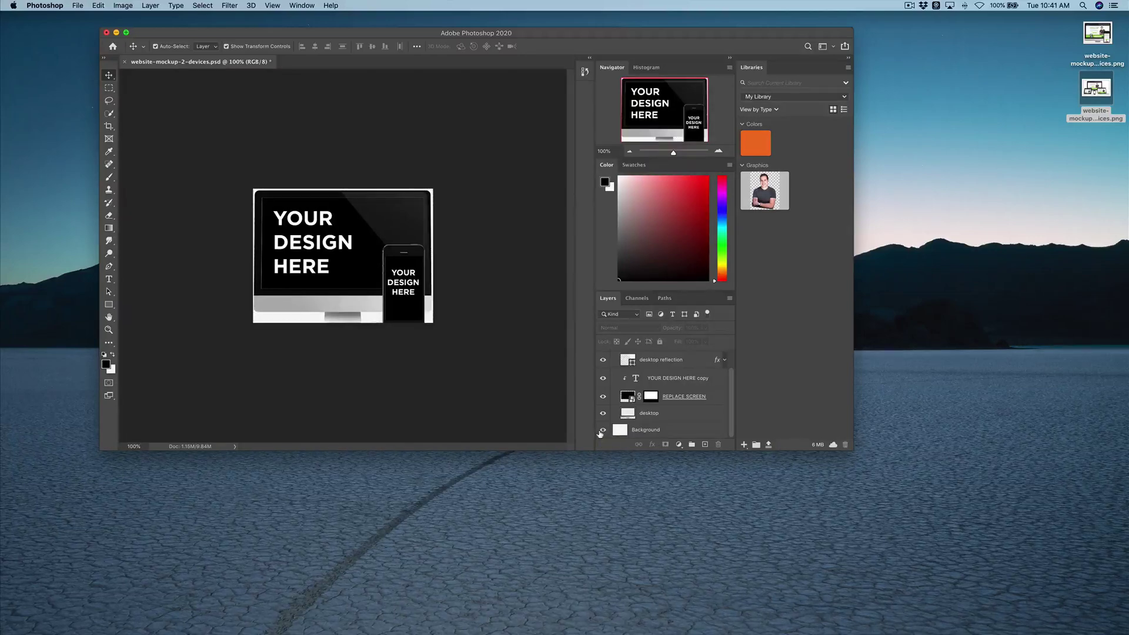
left_click(600, 433)
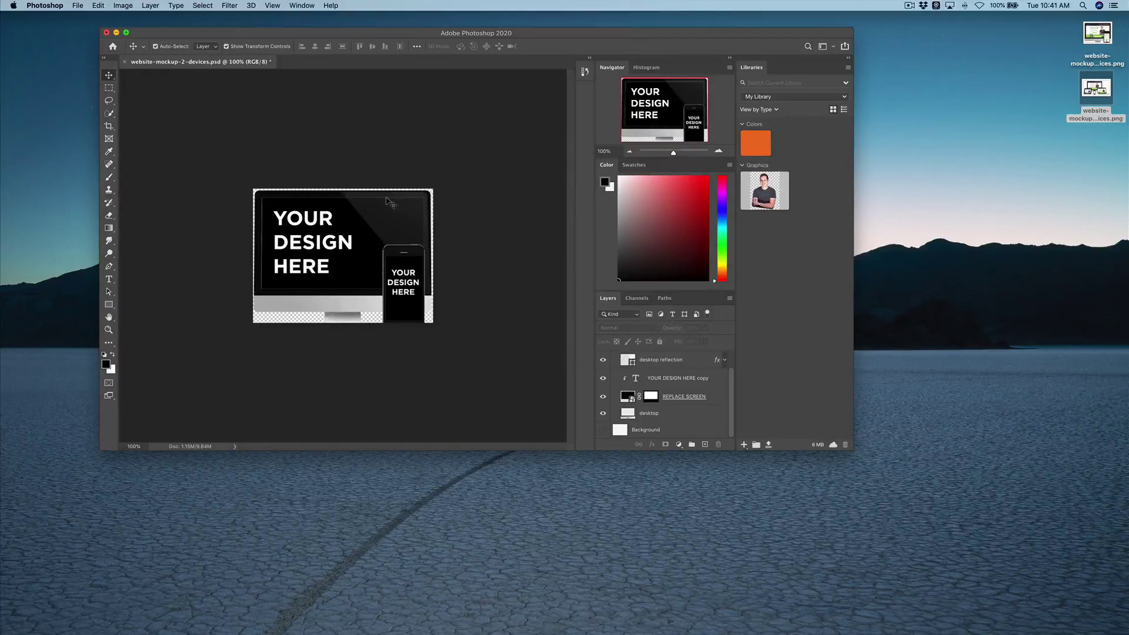
Switch to Chrome and bring up the joshhall.co home page at its desktop layout.
mouse_move(497, 624)
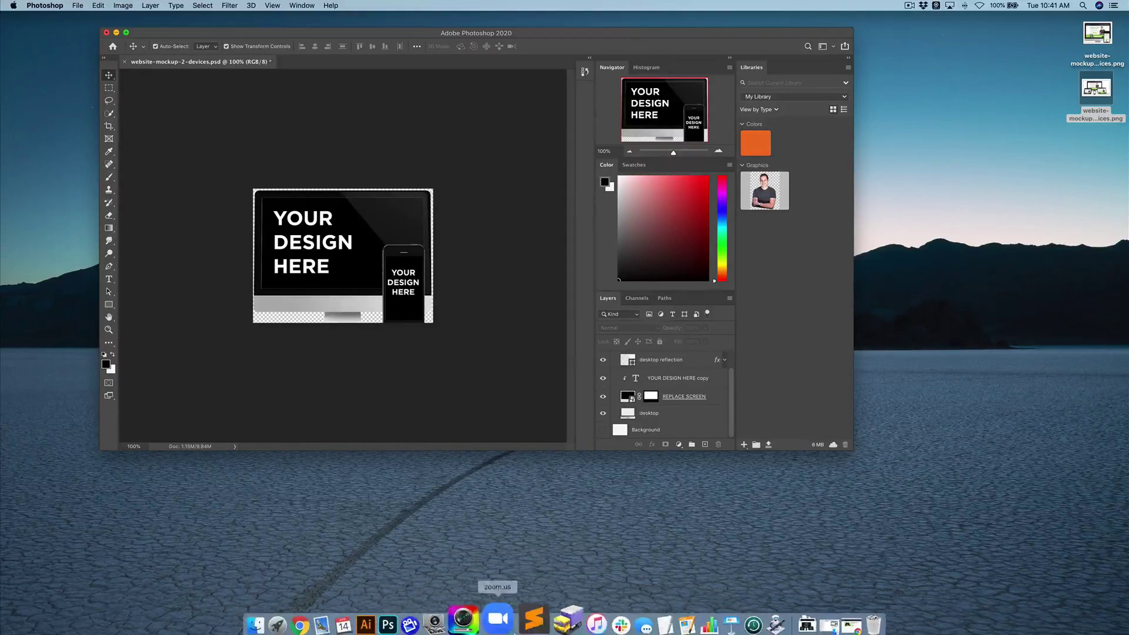
left_click(306, 616)
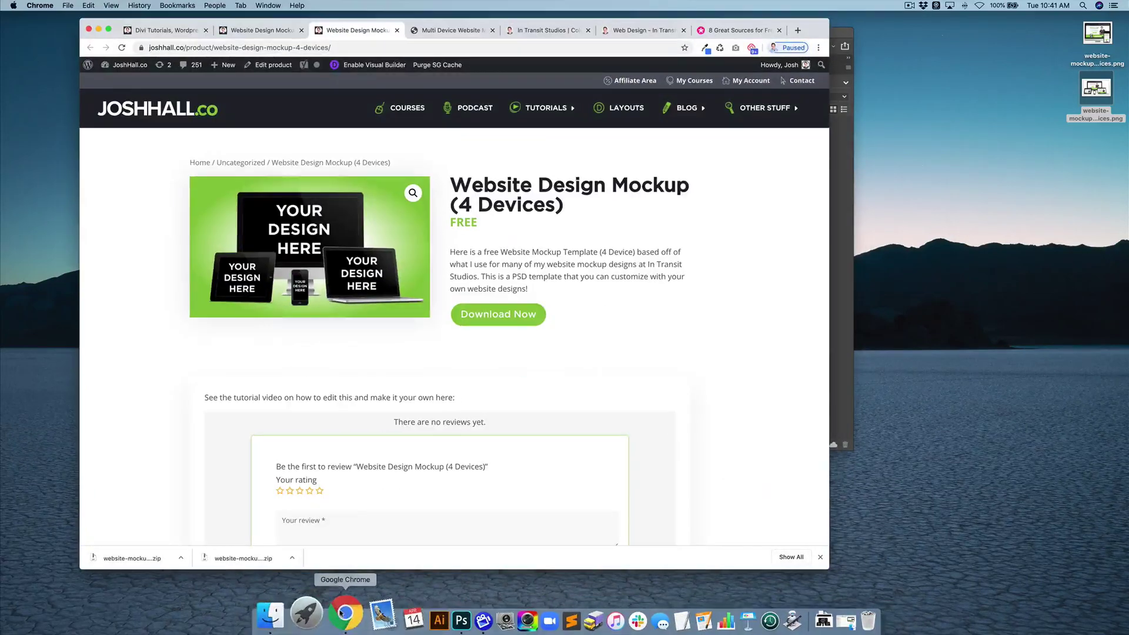
left_click(188, 33)
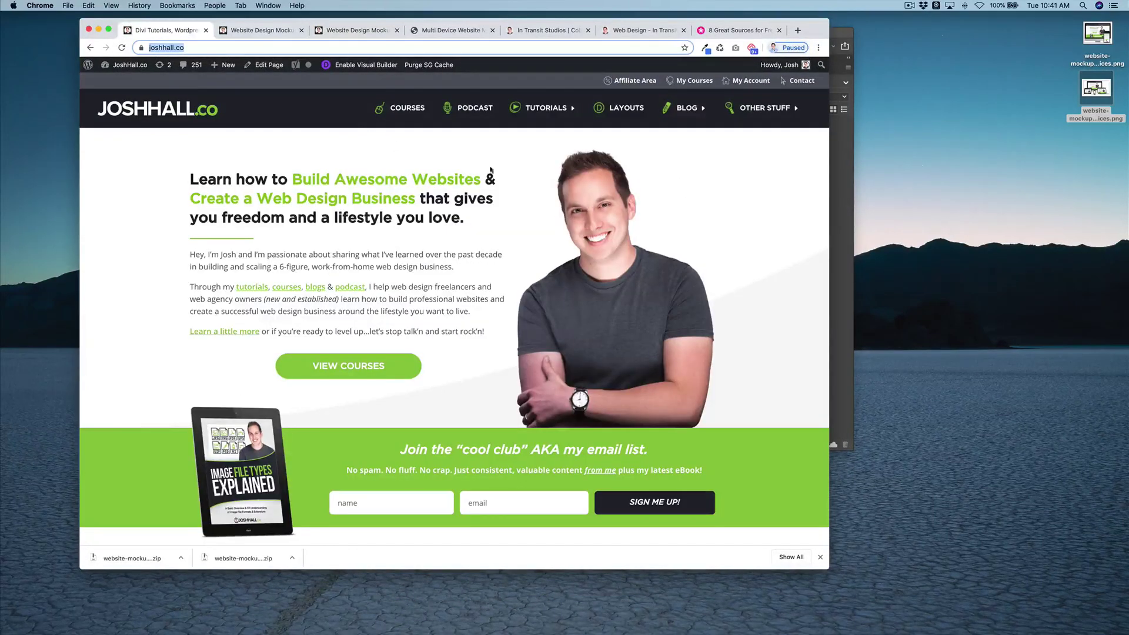
left_click(702, 183)
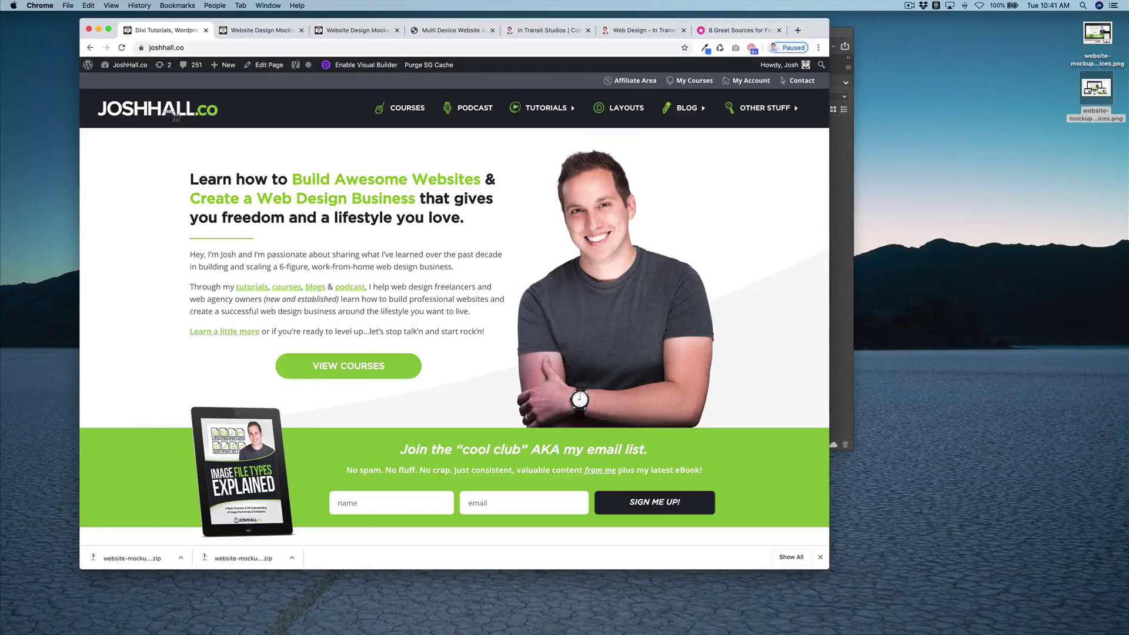
left_click_drag(156, 200, 158, 201)
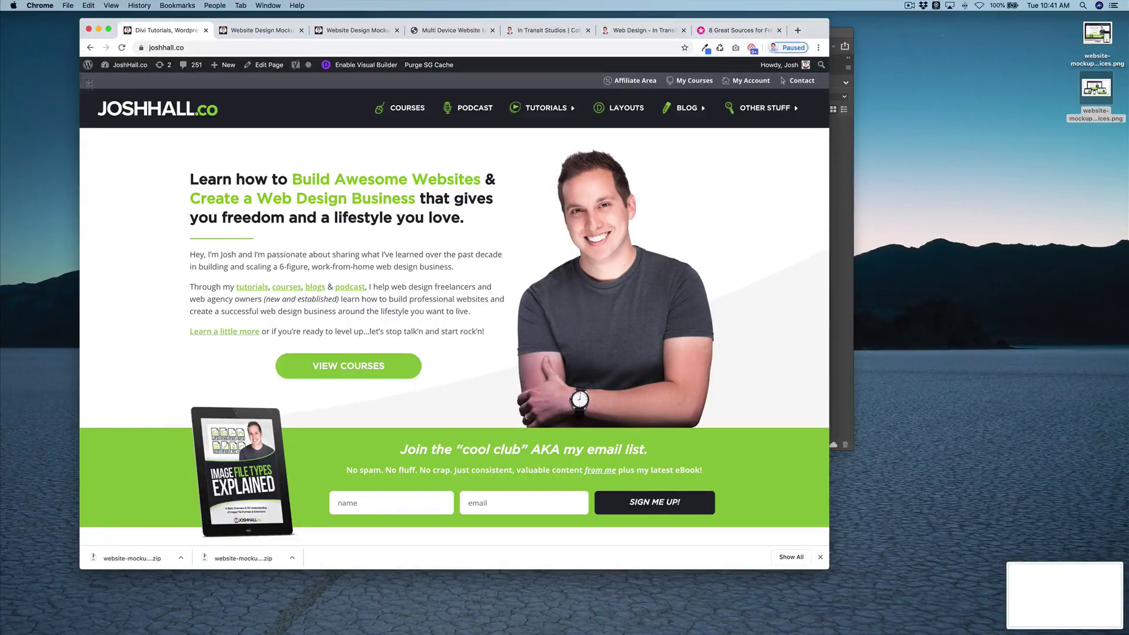
Capture a screenshot of the desktop home page from its header through the email sign-up, and trash the stray blank screenshot.
key("super+shift+4")
left_click_drag(80, 72, 827, 544)
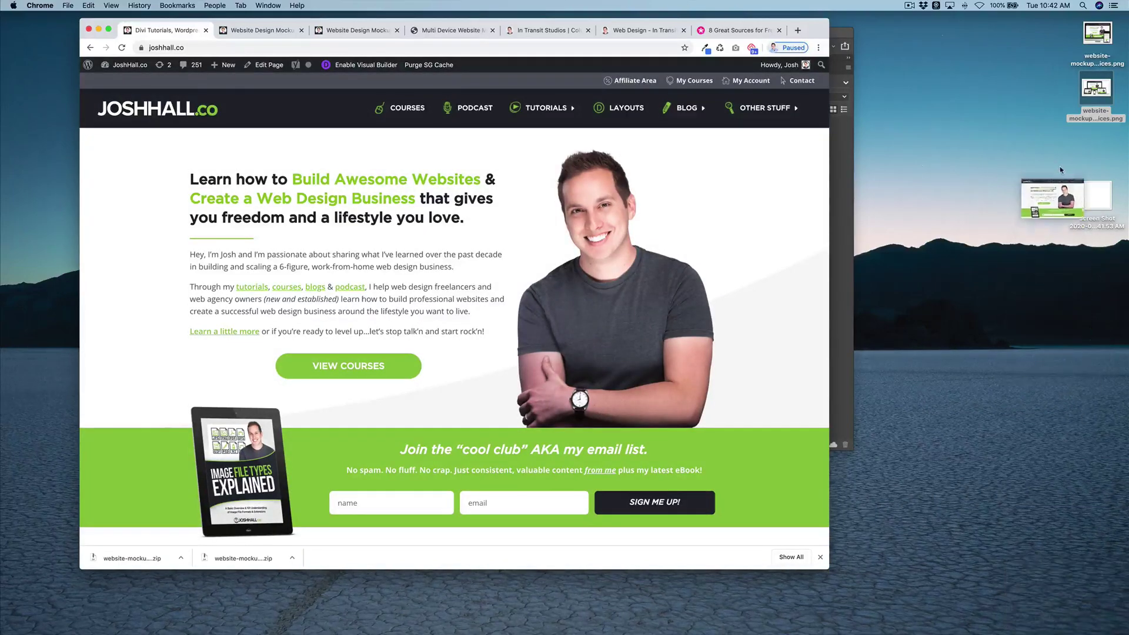
right_click(1108, 205)
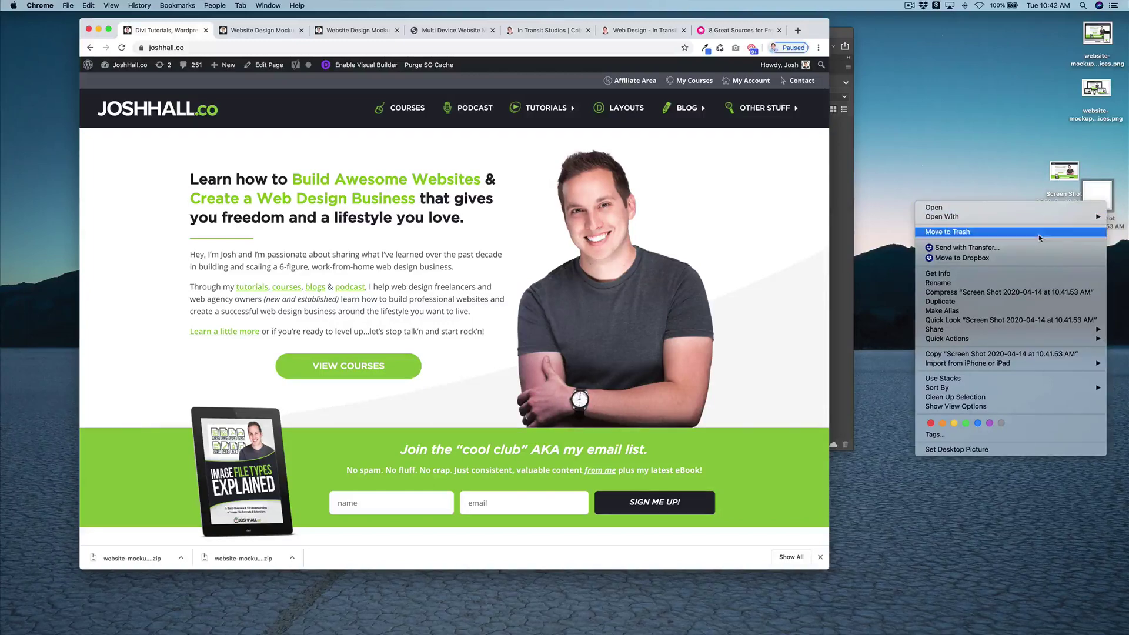
left_click_drag(1077, 171, 1098, 154)
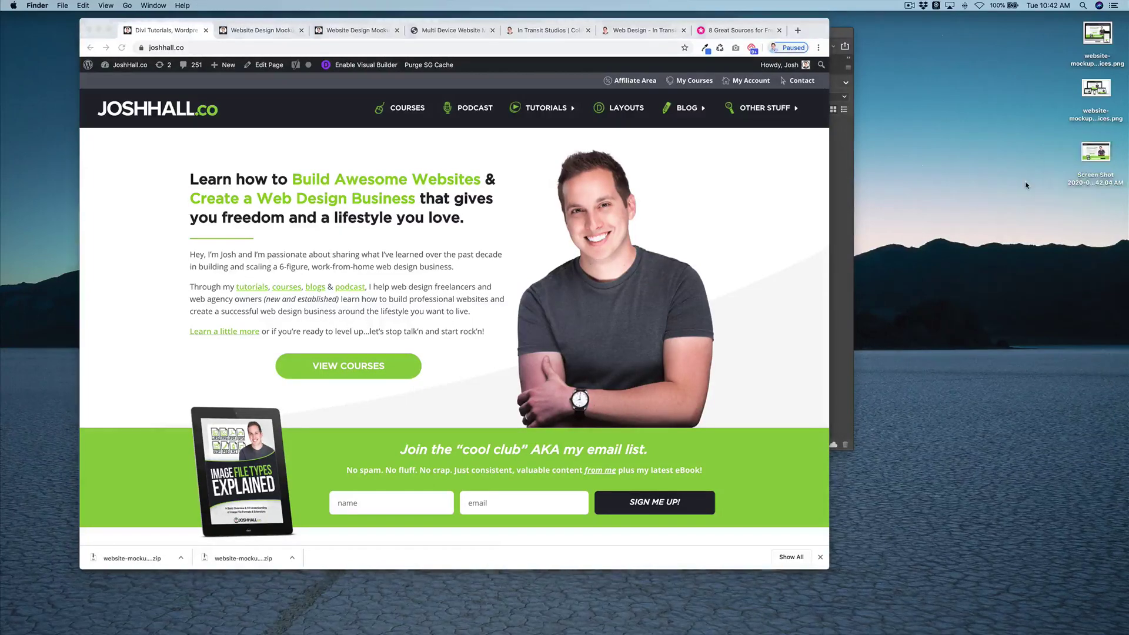
Preview the home page in the developer tools' iPhone 6/7/8 device view, and close the tools.
right_click(479, 162)
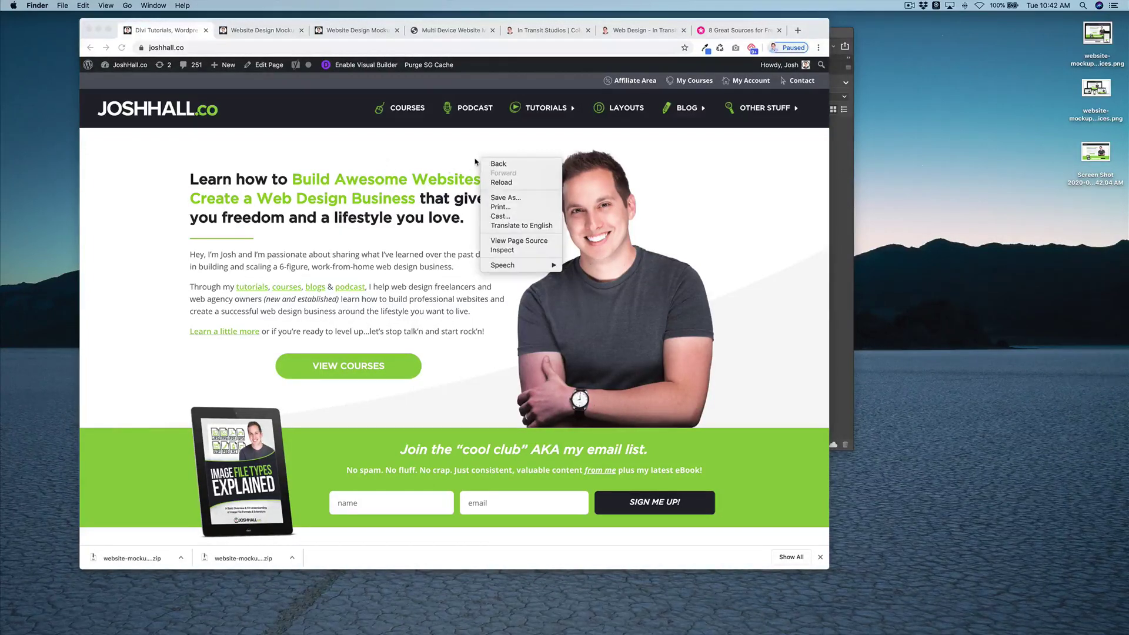
left_click(512, 250)
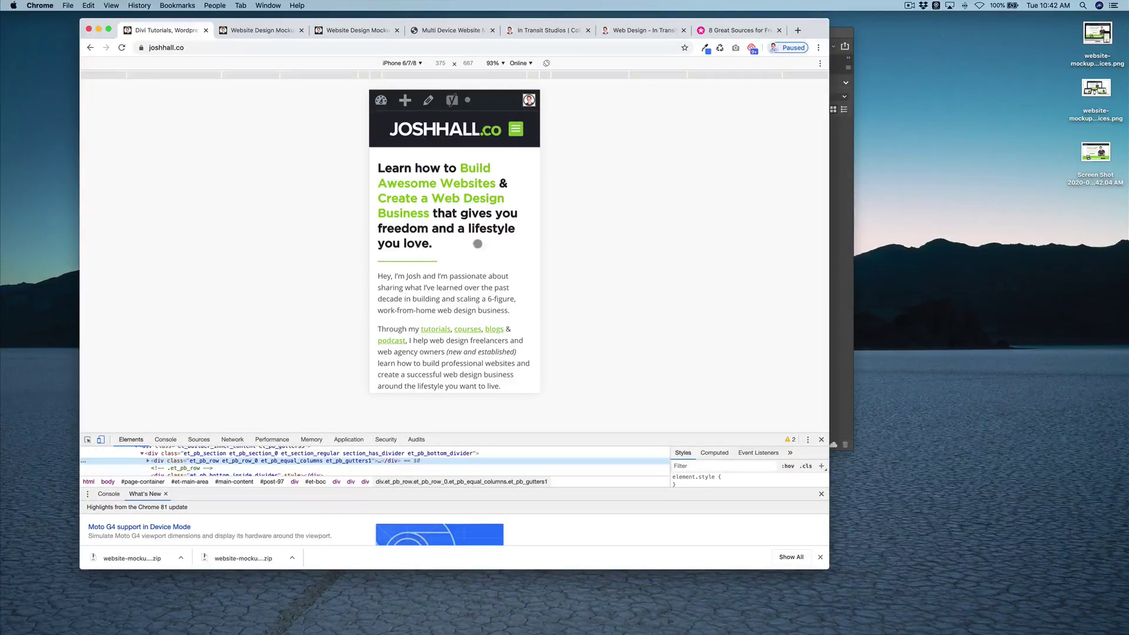
left_click(822, 441)
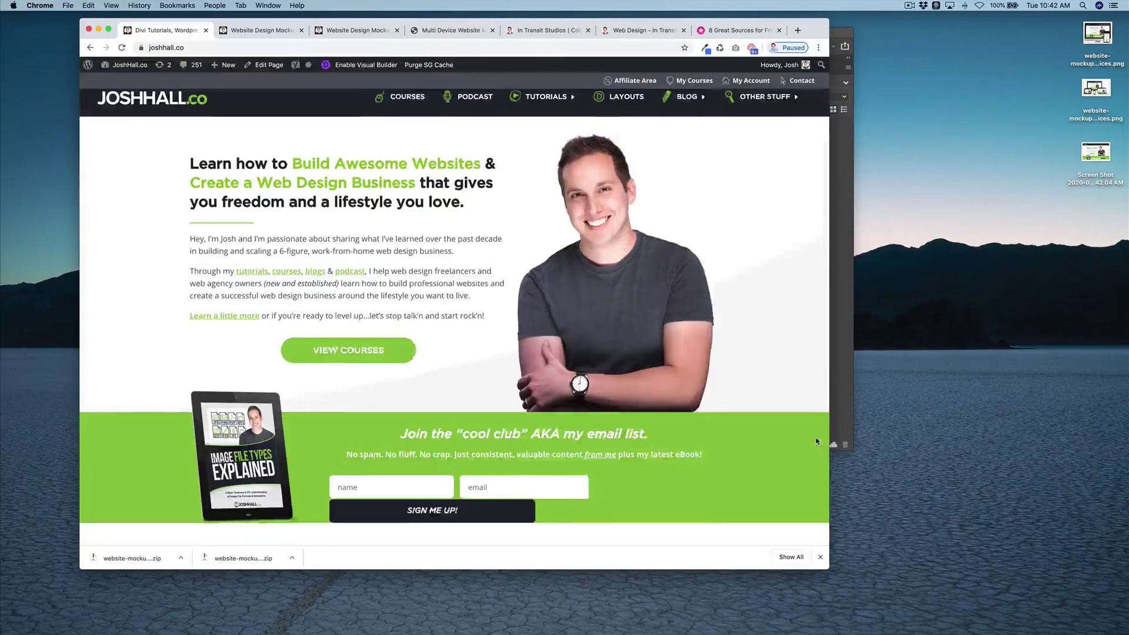
right_click(509, 273)
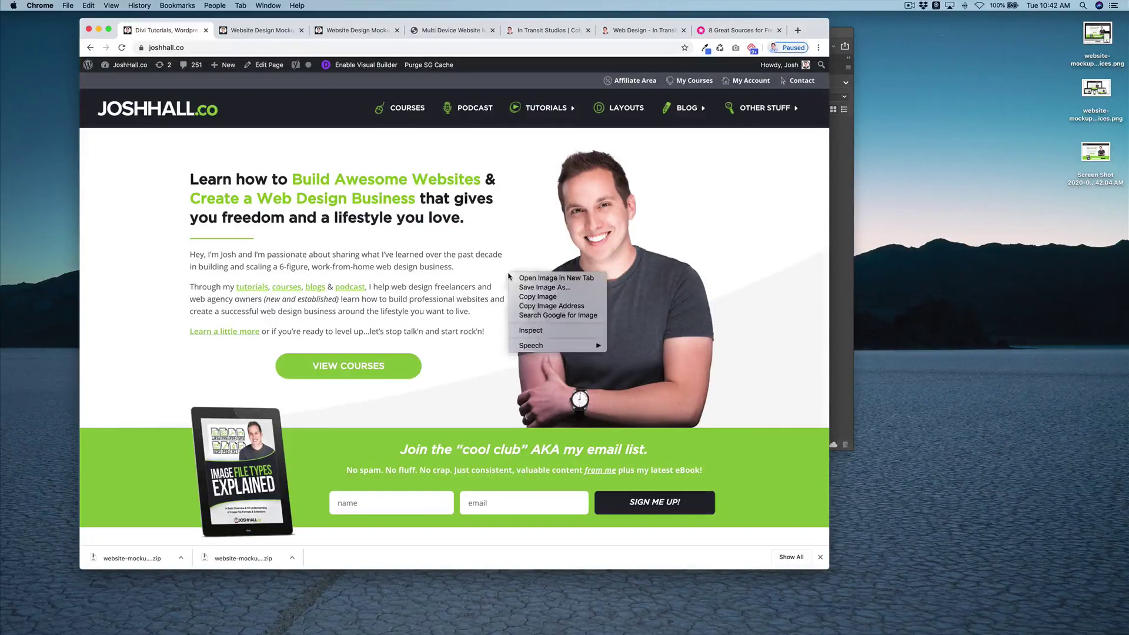
left_click(531, 330)
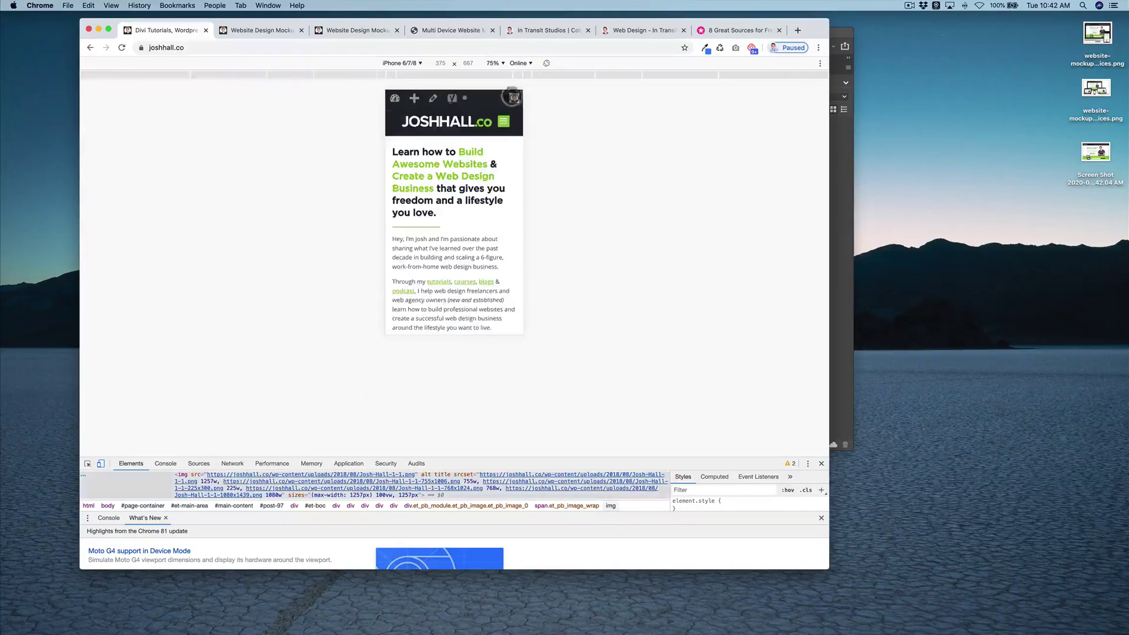
left_click(821, 463)
Narrow the browser window to phone width, capture the mobile home page from the logo header through the portrait, and widen the window again.
left_click_drag(831, 568, 225, 617)
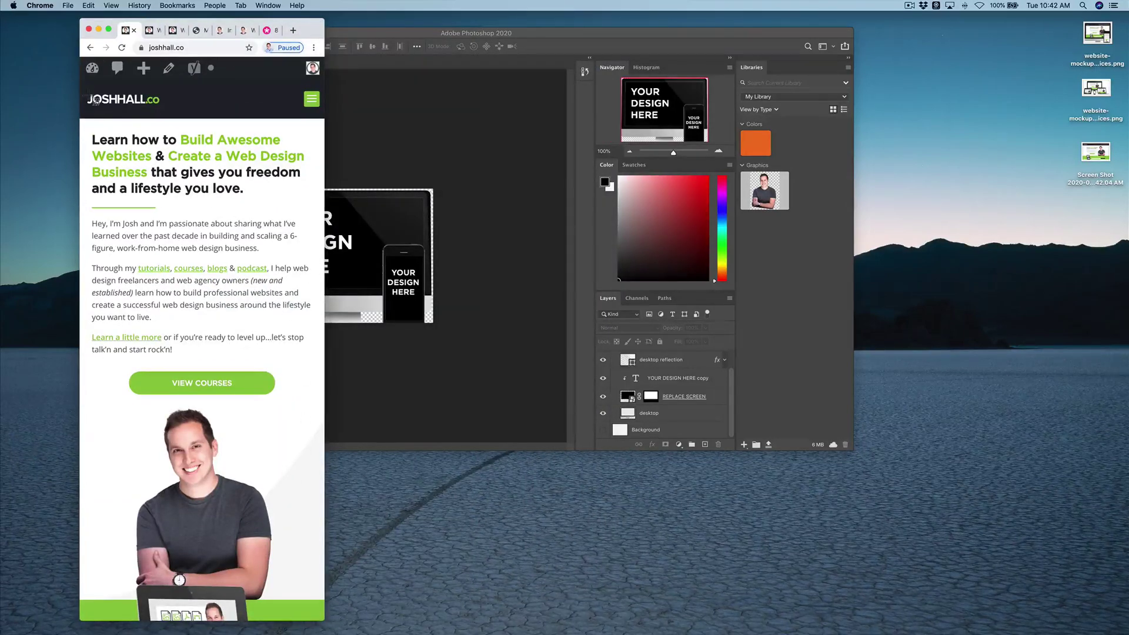
left_click_drag(82, 83, 323, 589)
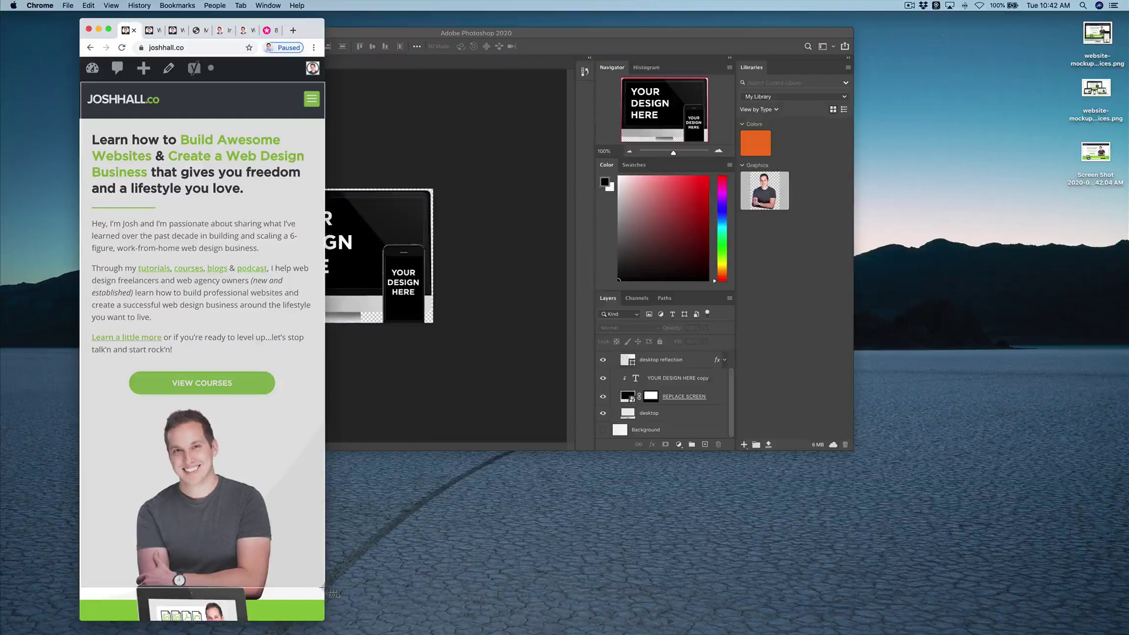
left_click_drag(325, 588, 843, 503)
left_click_drag(1108, 584, 1094, 190)
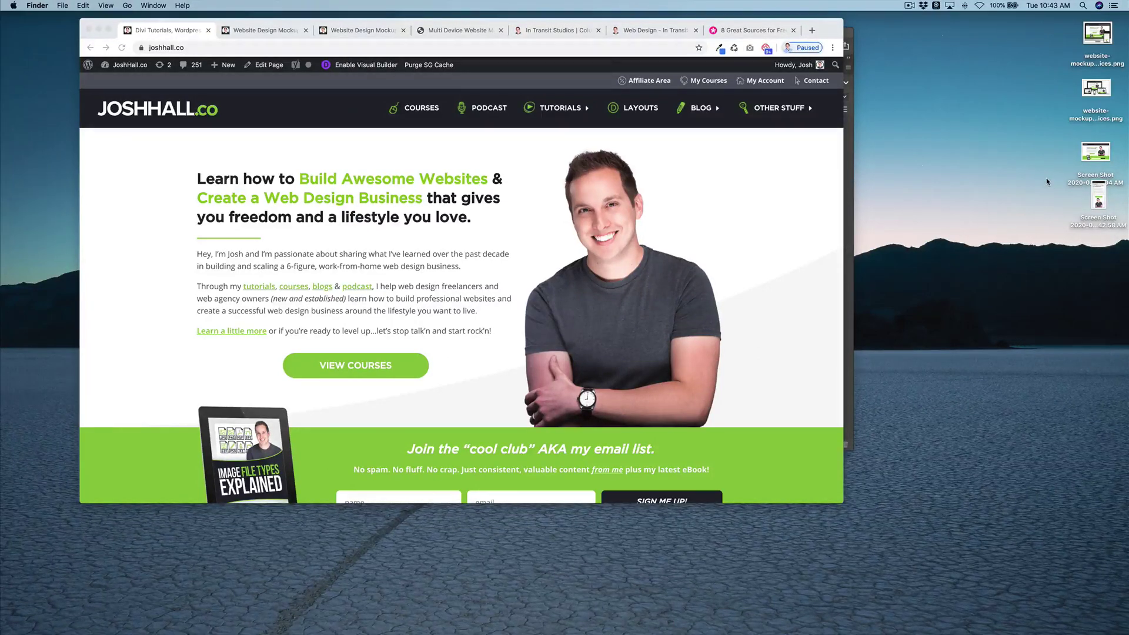
Rename the wide screenshot file as desktop and the phone-width screenshot file as mobile.
left_click(1102, 178)
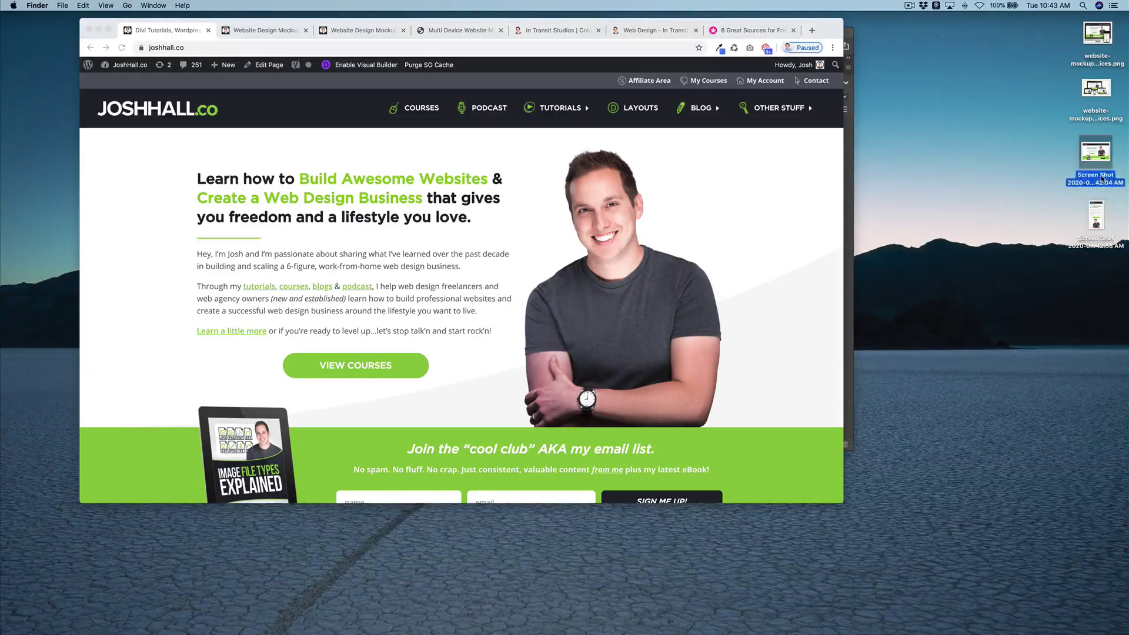
right_click(1100, 179)
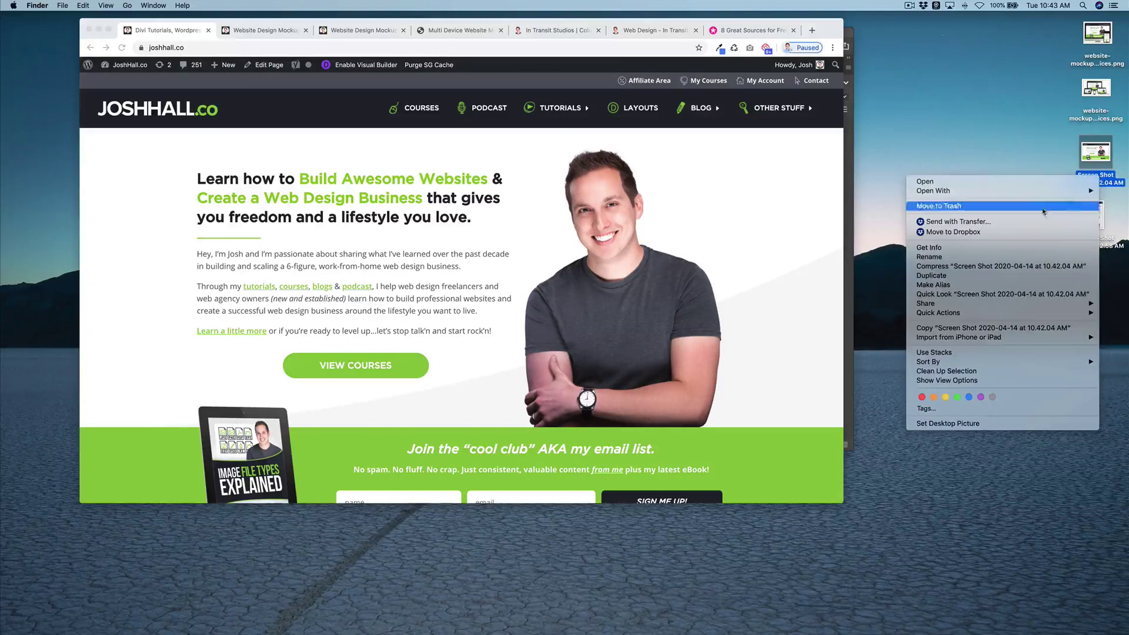
left_click(1004, 258)
type("desktop")
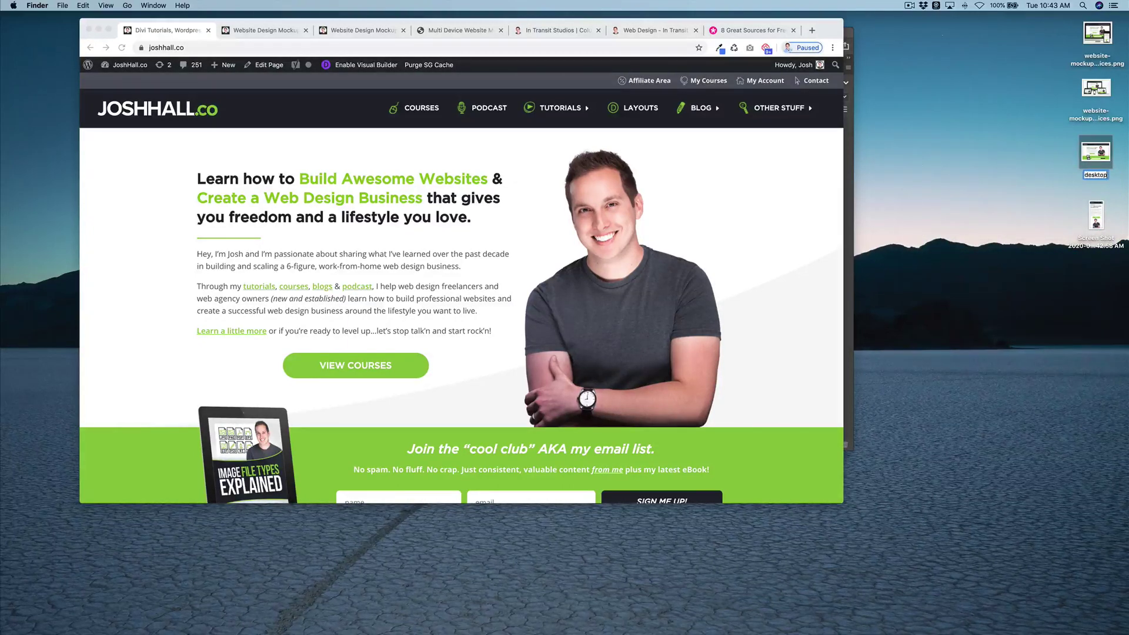
key("Return")
right_click(1098, 237)
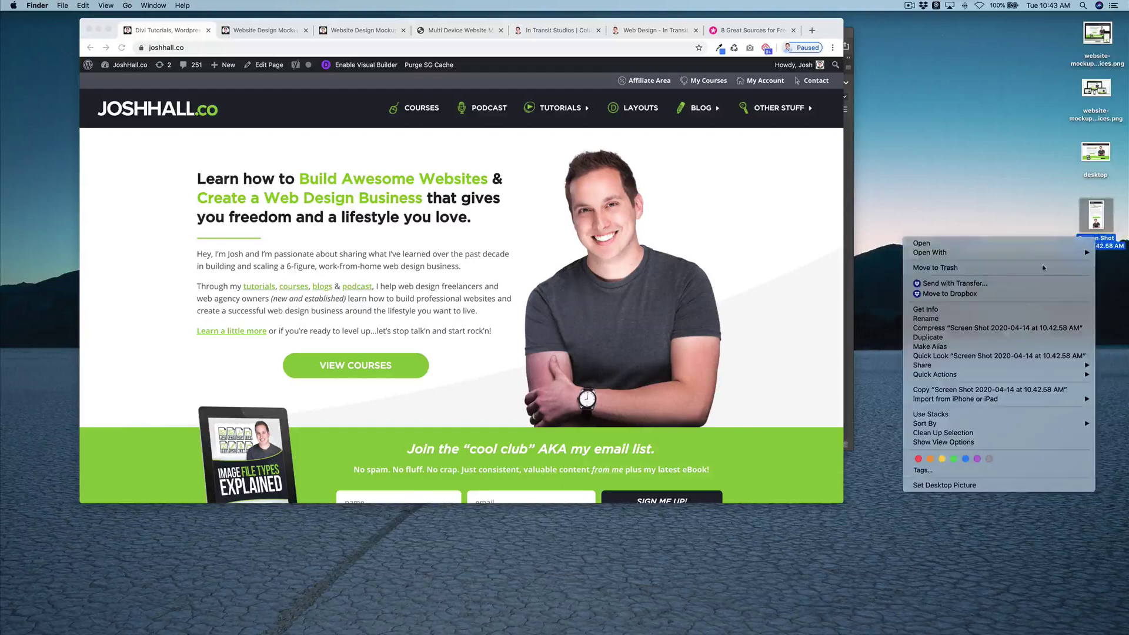
left_click(993, 320)
type("mobile")
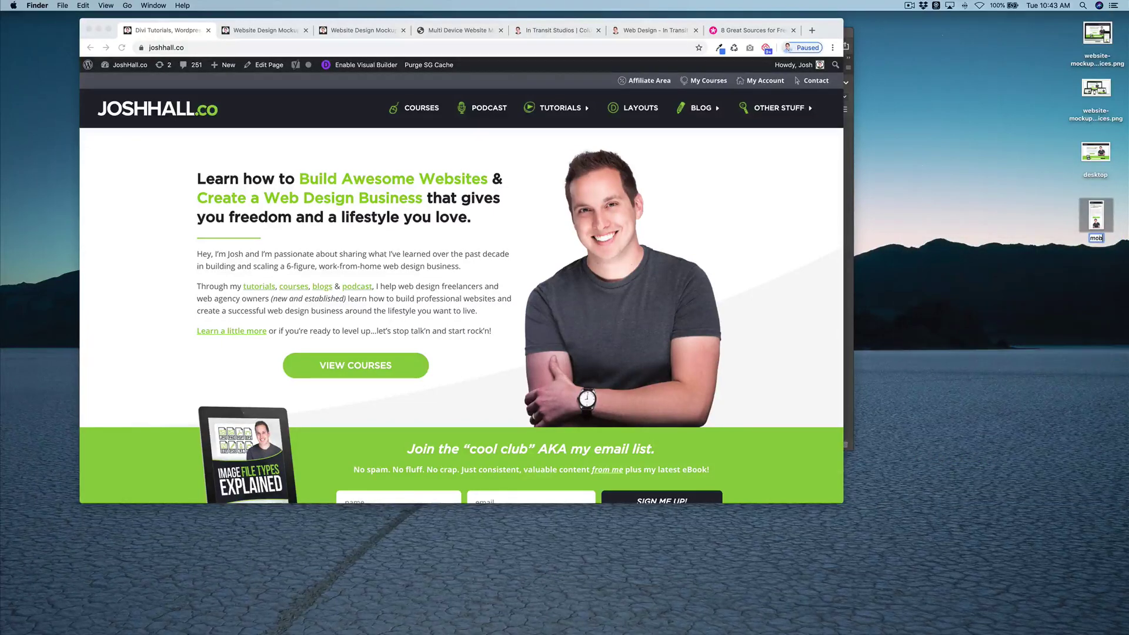
left_click(920, 258)
Clear the browser window away and open the desktop and mobile screenshot files together in Photoshop.
left_click(99, 29)
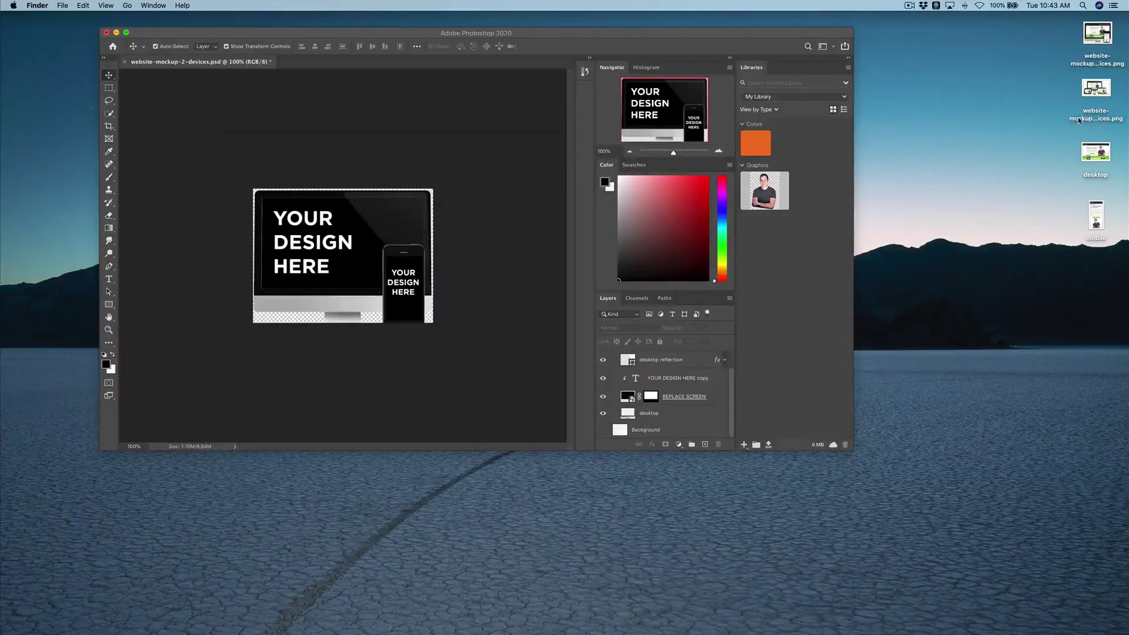
left_click_drag(1065, 250, 1108, 171)
right_click(1098, 159)
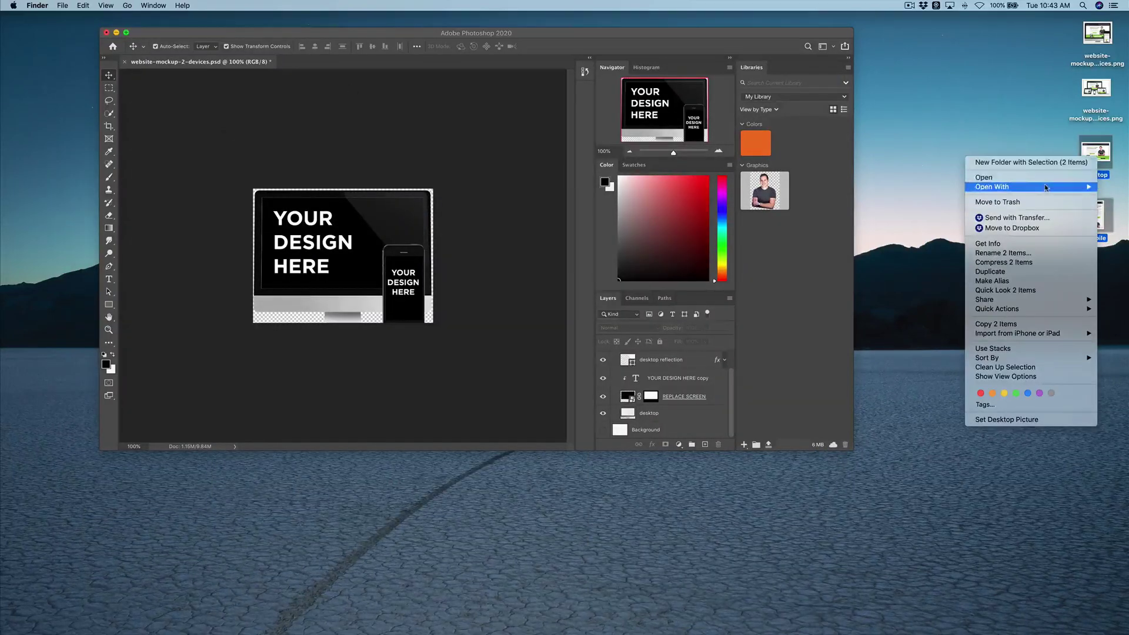
mouse_move(1036, 187)
left_click(918, 213)
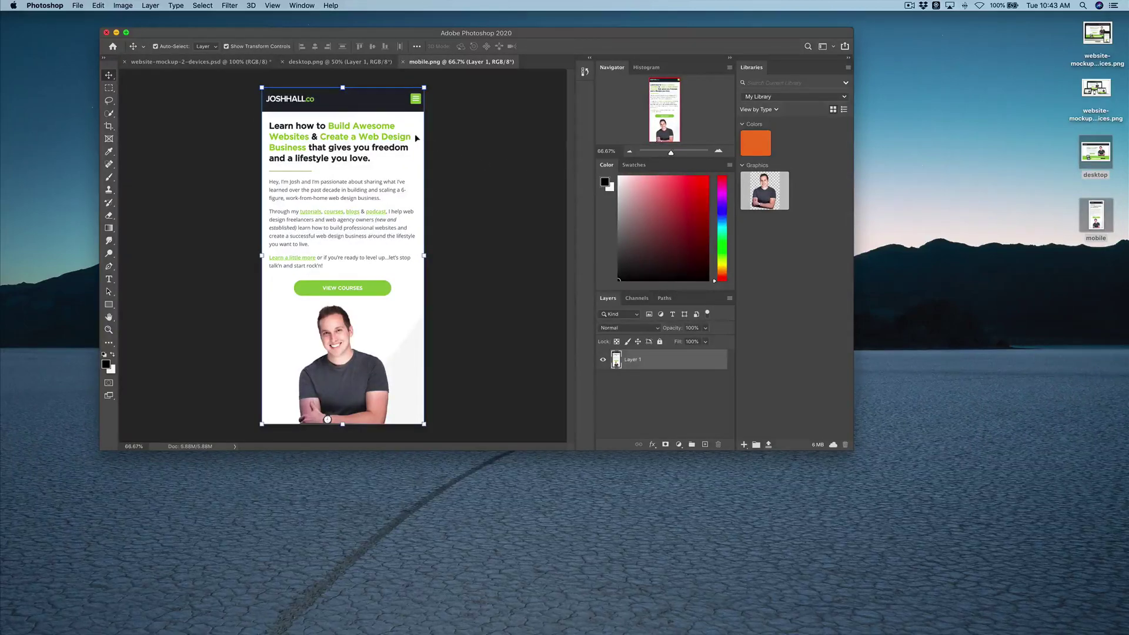
Copy the desktop.png screenshot into website-mockup-2-devices.psd as a layer, and enlarge and reposition the Photoshop window.
left_click(342, 62)
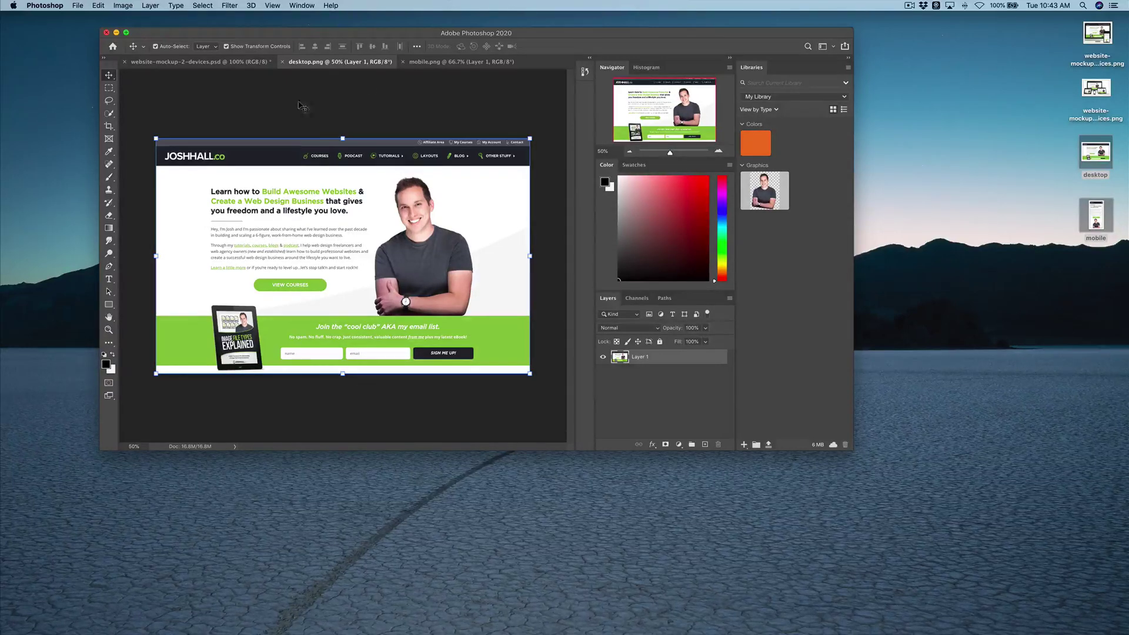
left_click_drag(315, 177, 293, 202)
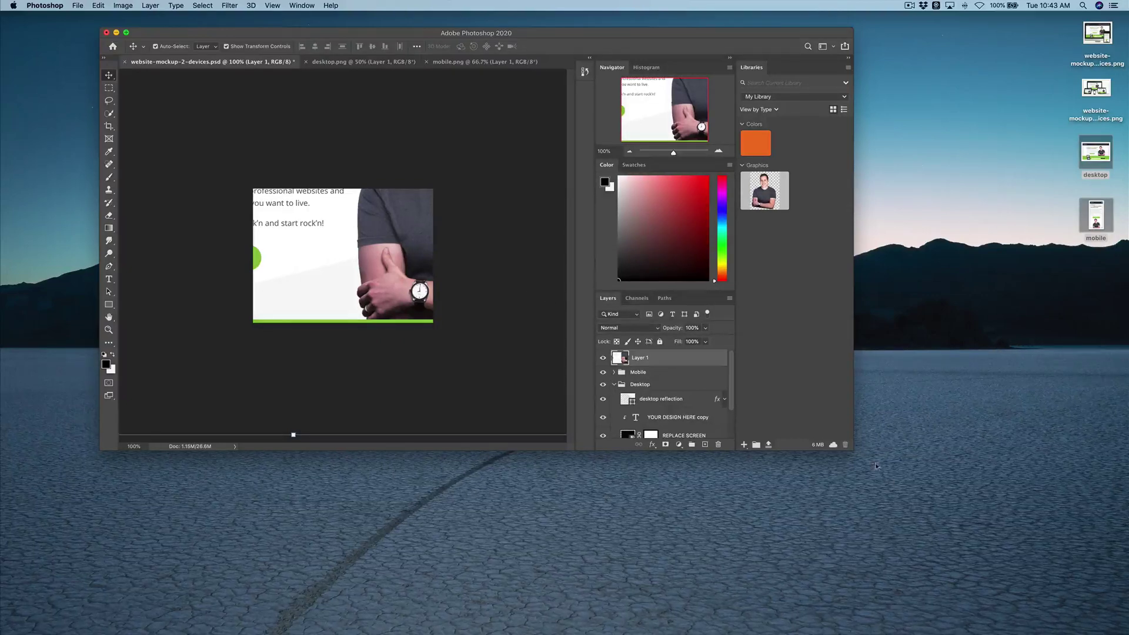
left_click_drag(852, 450, 1097, 565)
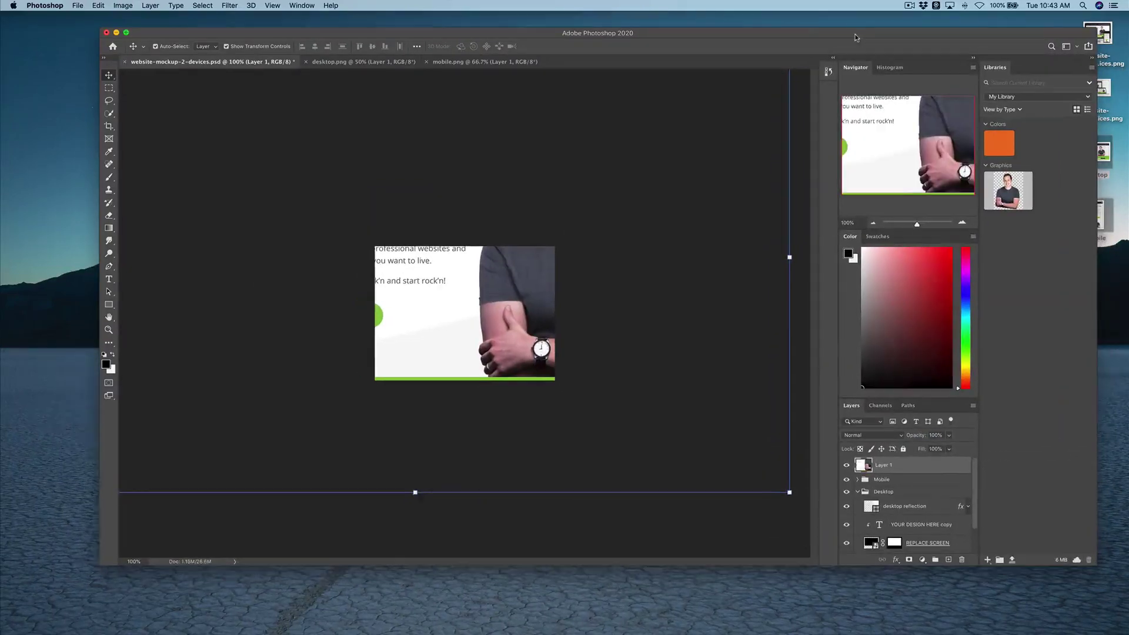
left_click_drag(855, 37, 782, 27)
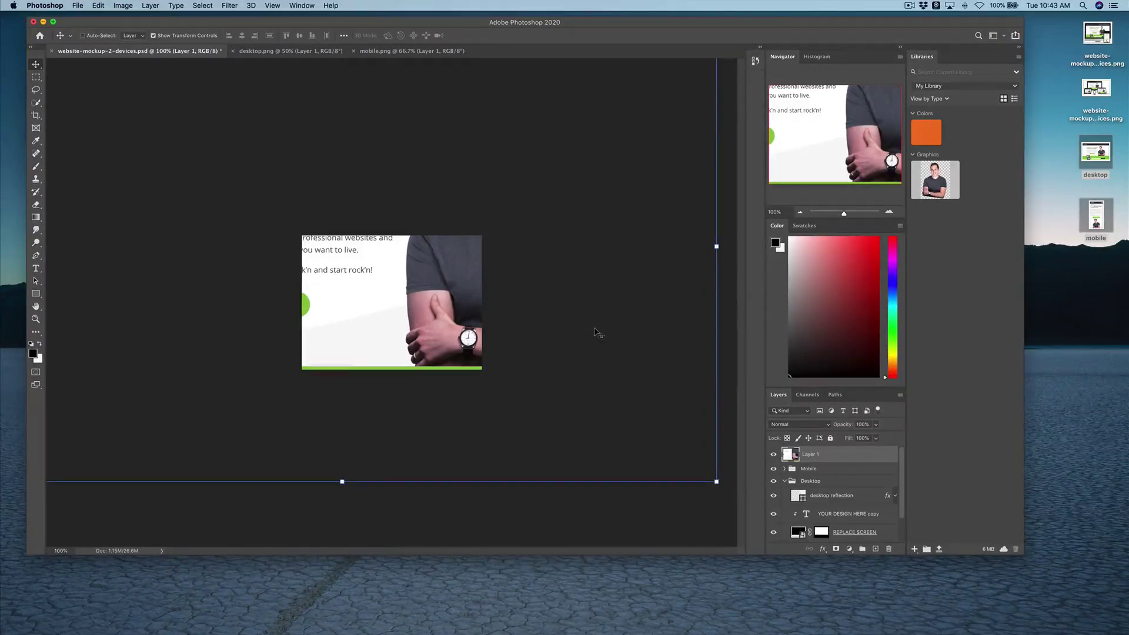
Collapse the Desktop group, scale the desktop screenshot layer to 23.58%, and position it over the monitor's screen.
key("super+minus")
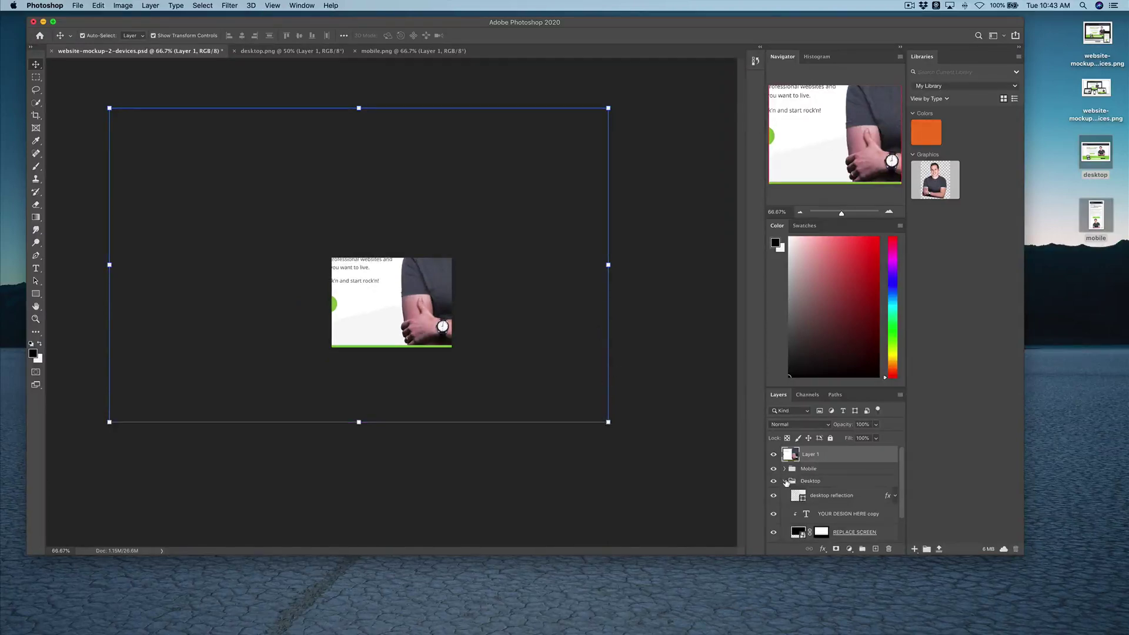
left_click(785, 481)
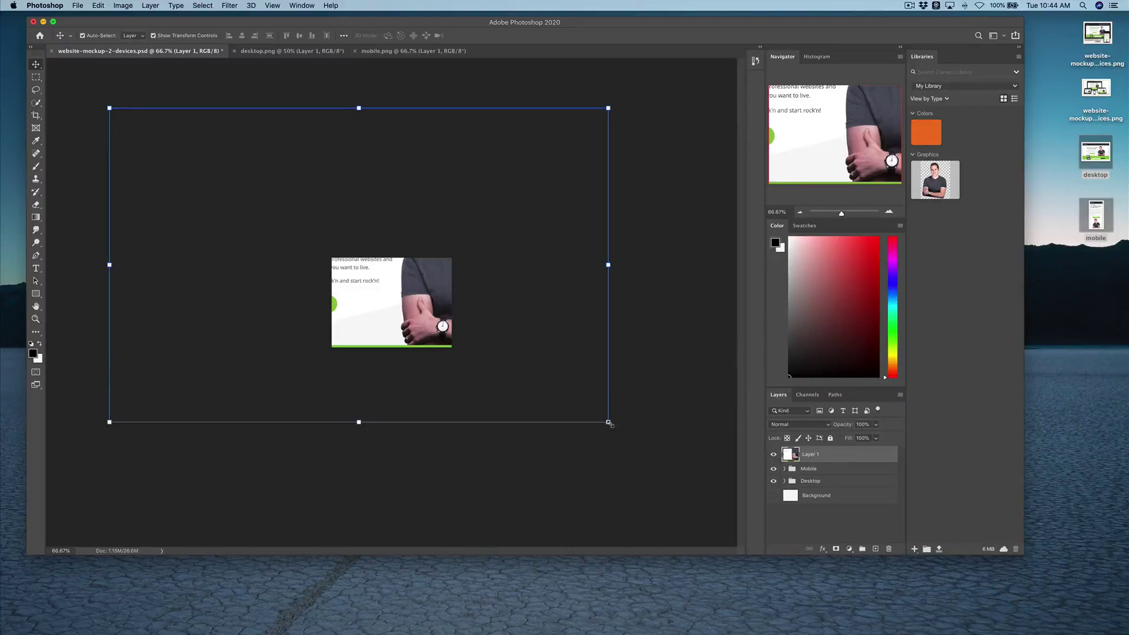
left_click_drag(609, 423, 280, 214)
left_click_drag(259, 138, 452, 260)
left_click_drag(426, 318, 427, 303)
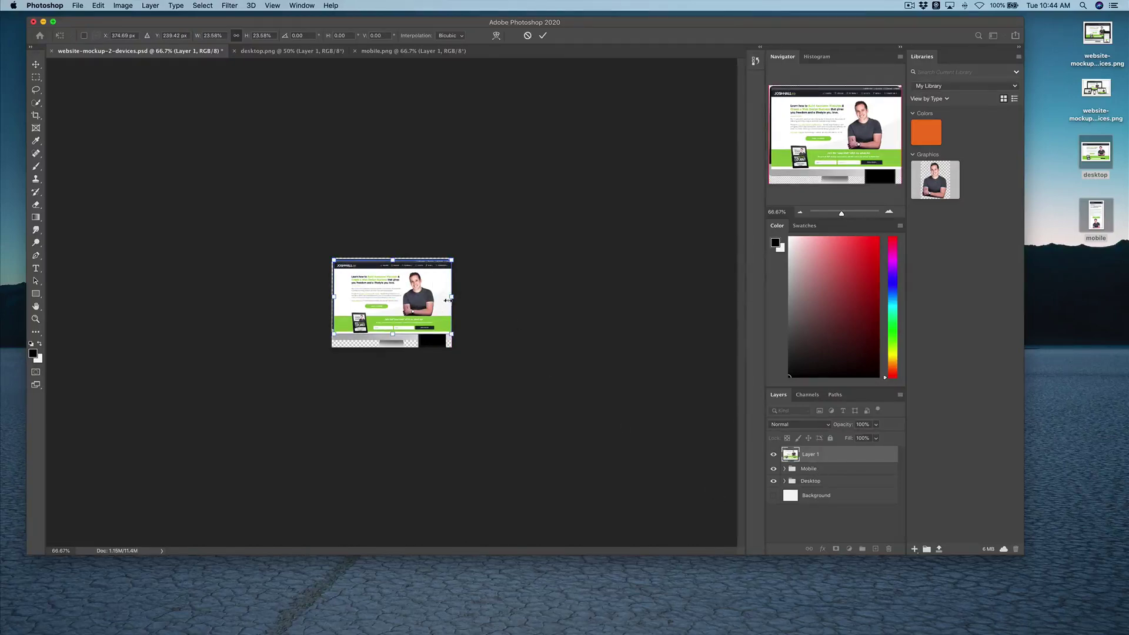
key("super+plus")
key("super+plus")
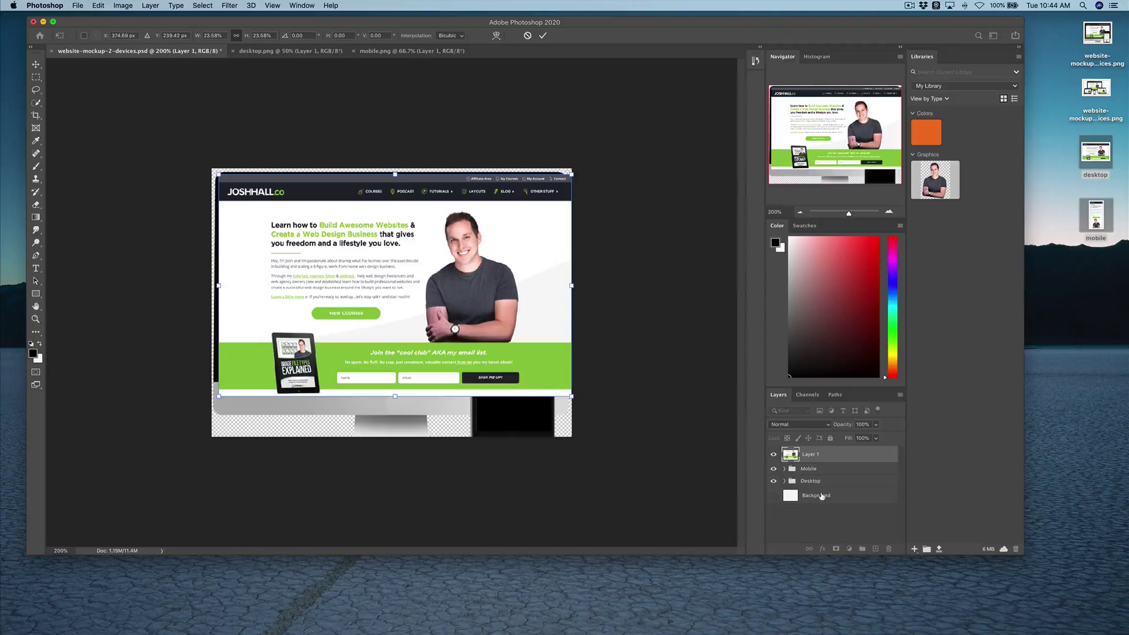
Move the desktop screenshot layer into the Desktop group, and expand the group to select that layer.
left_click_drag(837, 458, 836, 486)
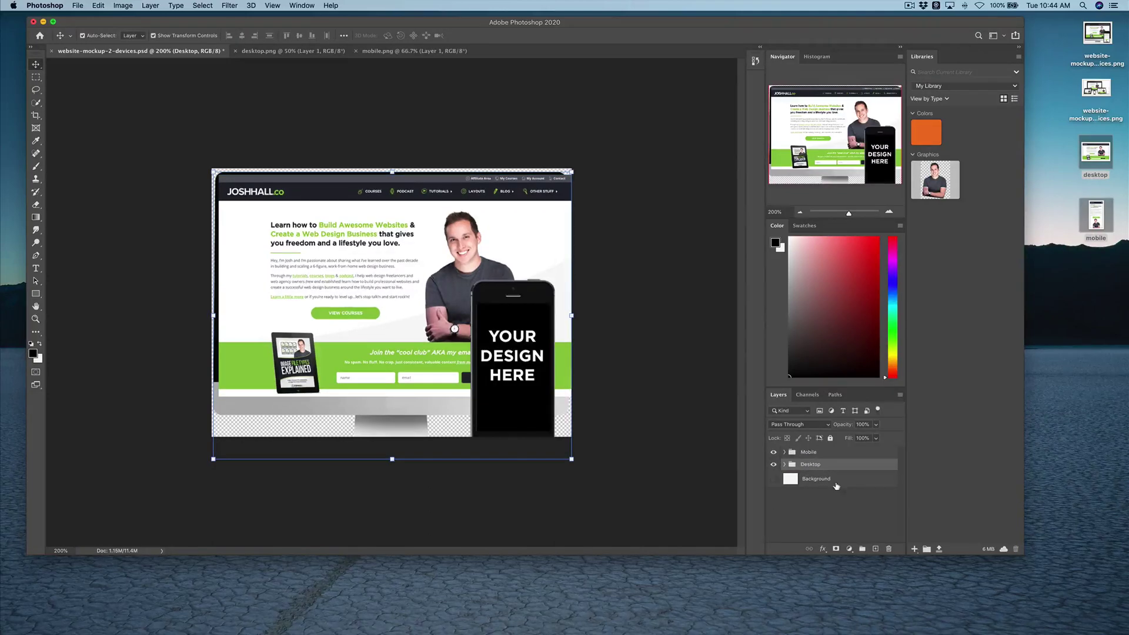
left_click(785, 464)
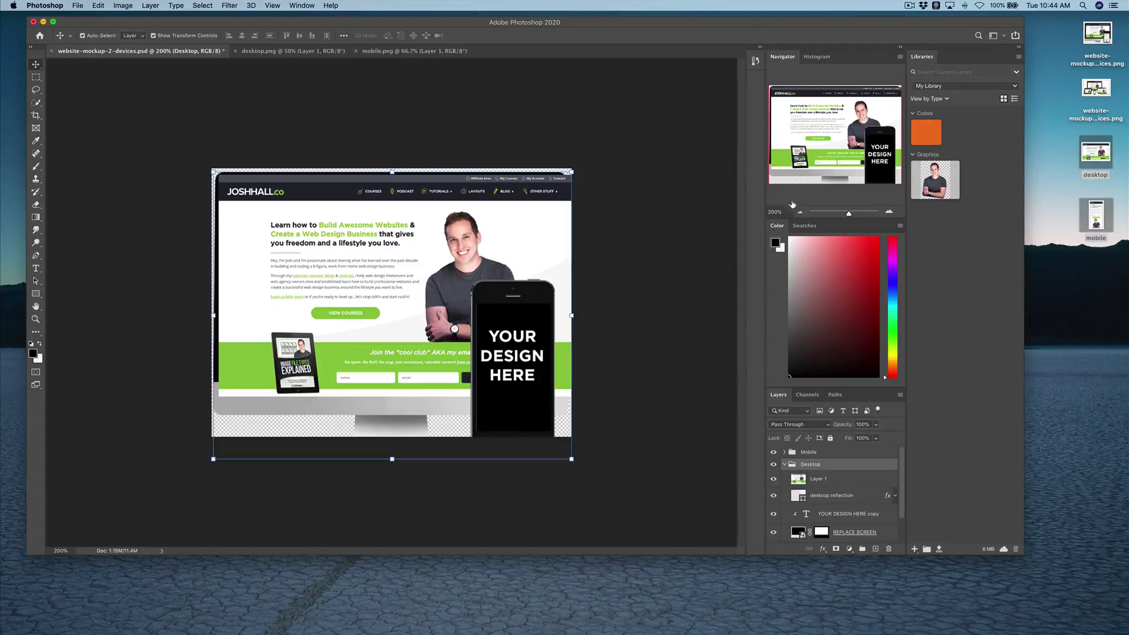
left_click_drag(837, 482, 838, 490)
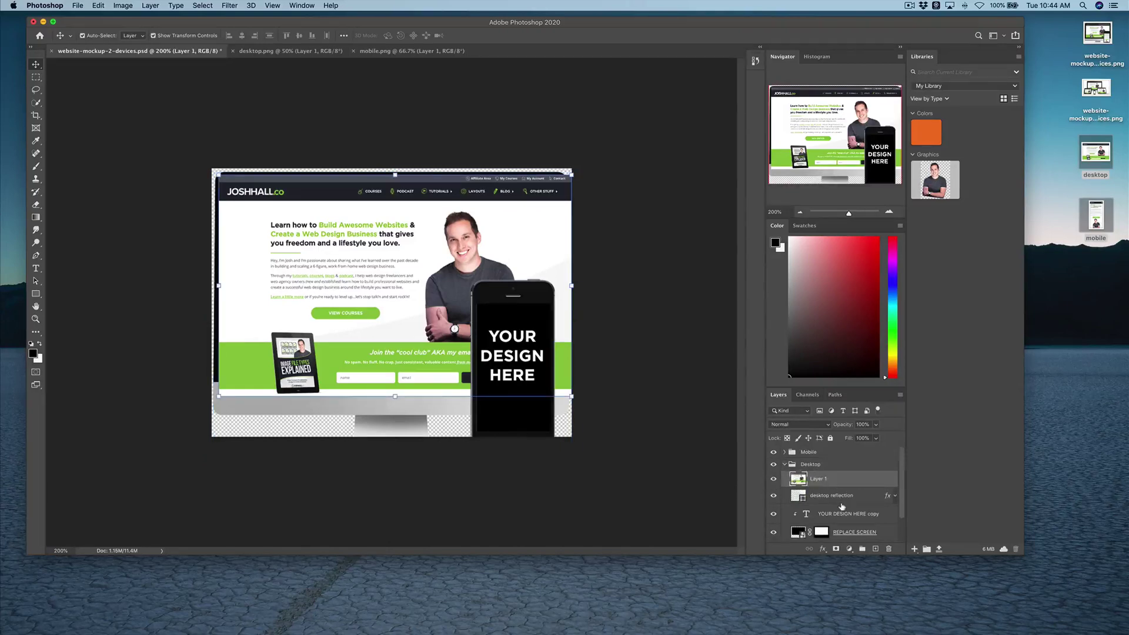
Move the desktop screenshot layer directly above REPLACE SCREEN so it is clipped to it, and toggle REPLACE SCREEN's visibility off and on.
scroll(842, 507, "down", 2)
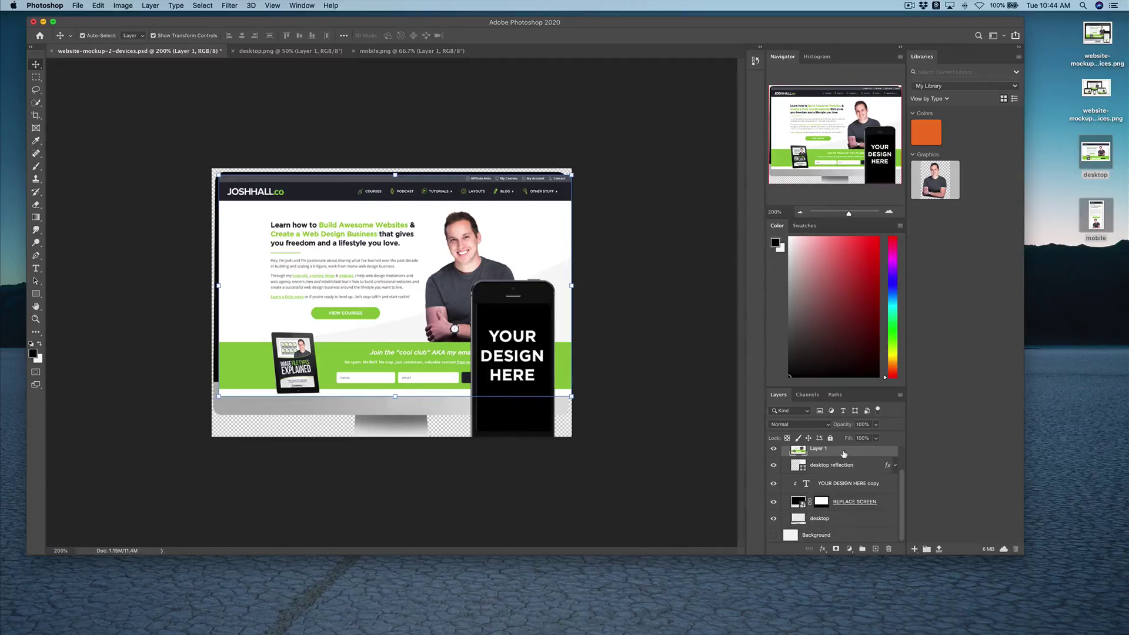
left_click_drag(844, 452, 844, 489)
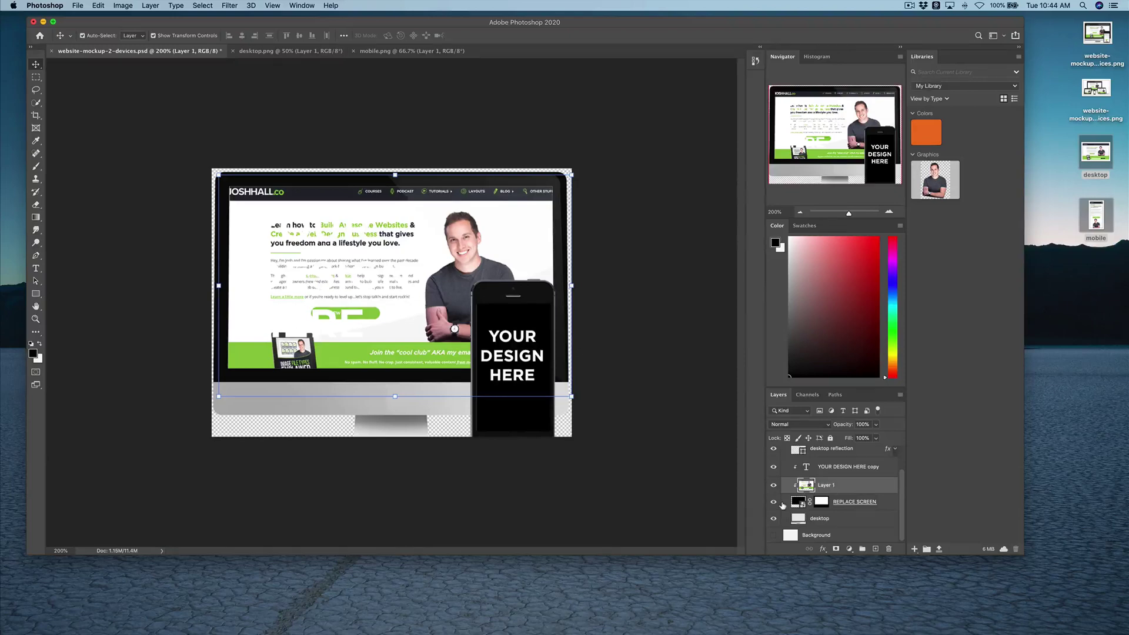
left_click(774, 503)
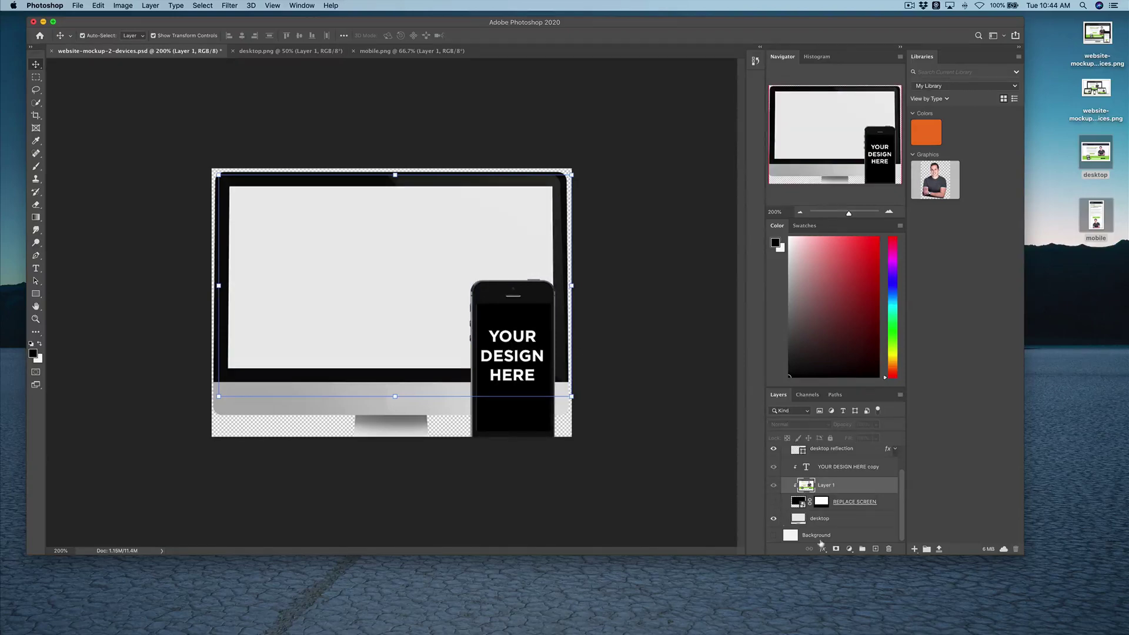
left_click(775, 502)
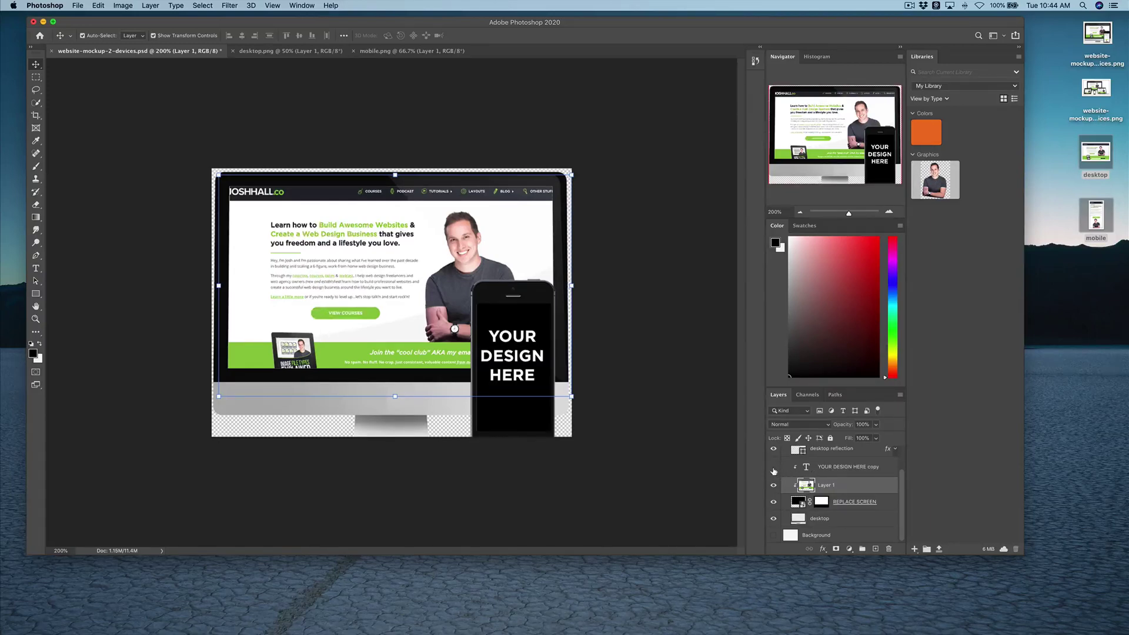
Delete the "YOUR DESIGN HERE copy" text layer from the Desktop group.
left_click(822, 471)
left_click(889, 550)
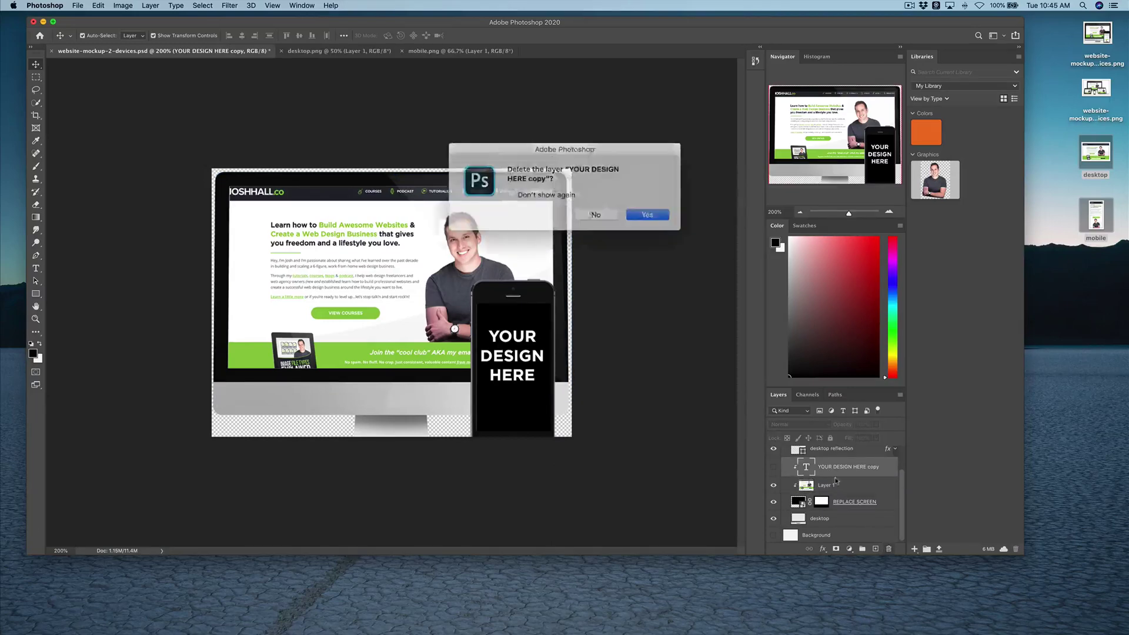
left_click(651, 212)
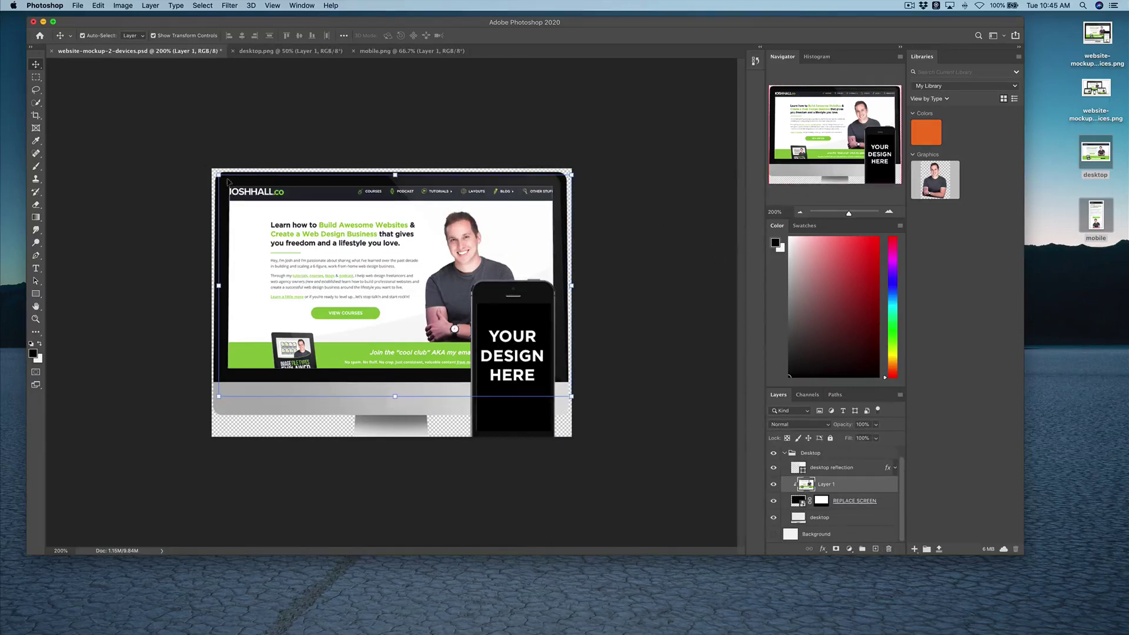
Scale the desktop screenshot layer down to 91.38% so it fits the width of the monitor's screen.
left_click_drag(220, 175, 227, 180)
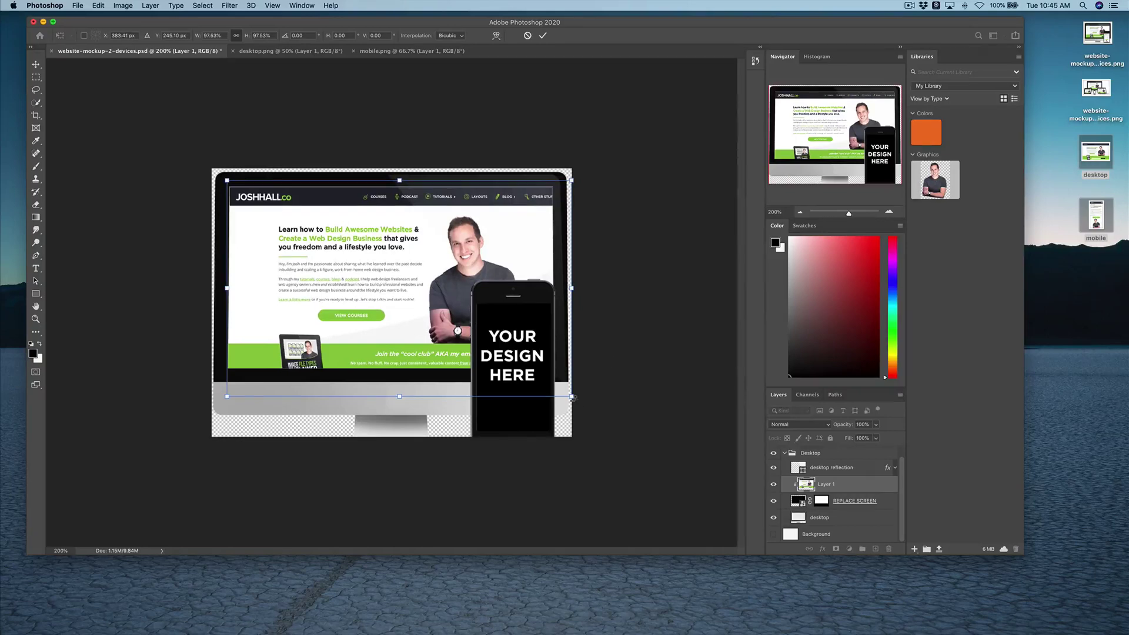
left_click_drag(571, 397, 554, 209)
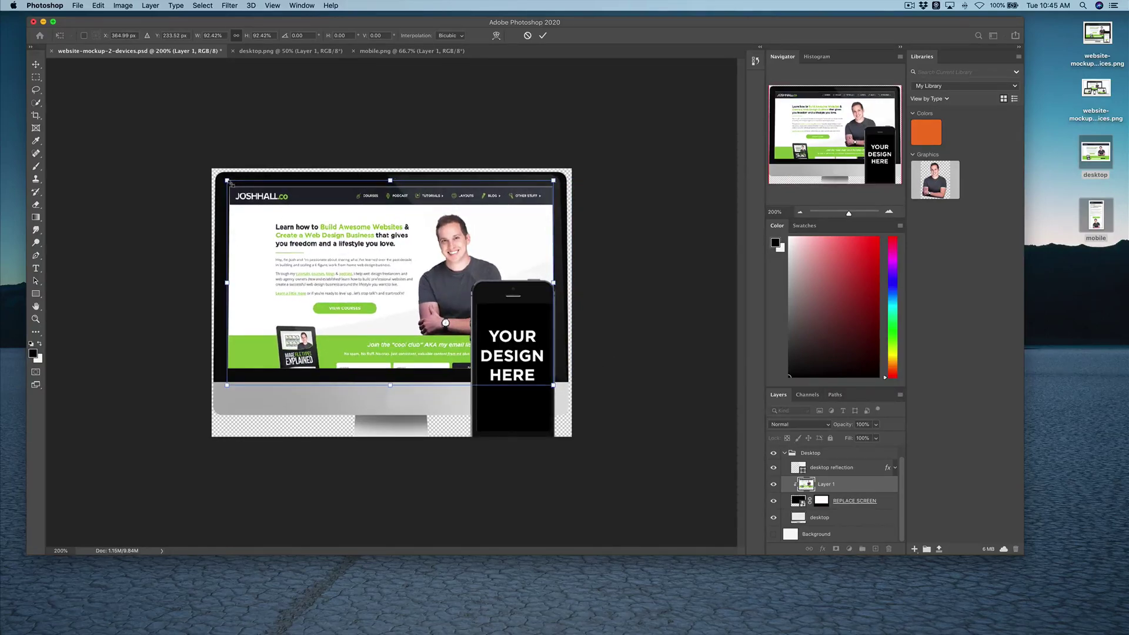
left_click_drag(231, 183, 232, 182)
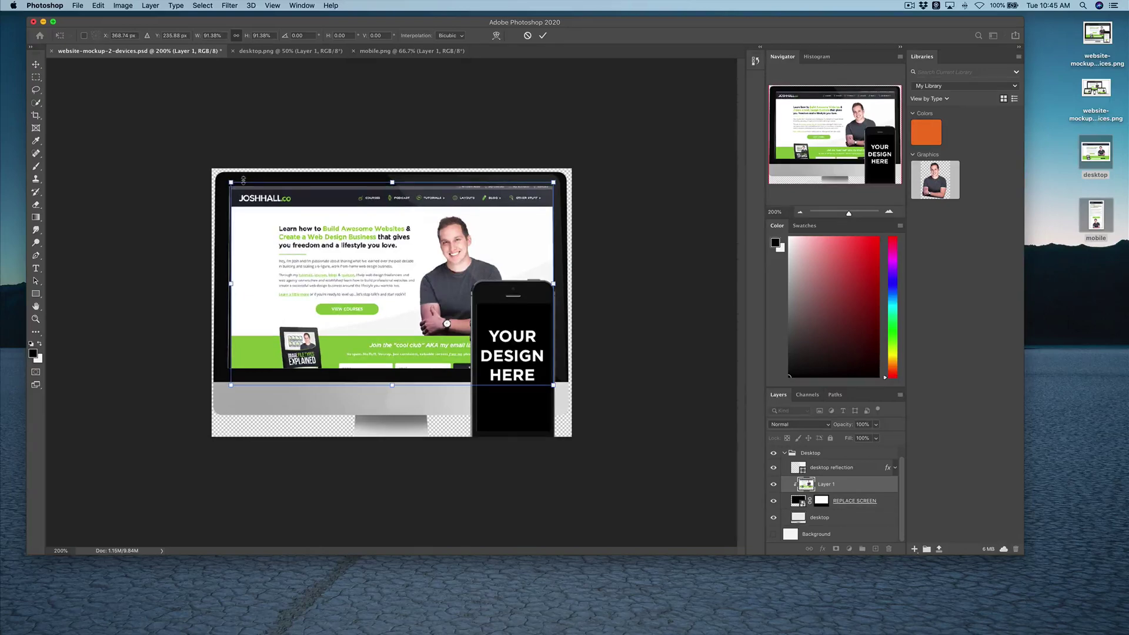
Nudge the desktop screenshot down and slightly left until it lines up with the edges of the monitor's screen.
key("Down")
key("Down")
key("Down")
key("Down")
key("Down")
key("Down")
key("Down")
key("Left")
key("Left")
key("Left")
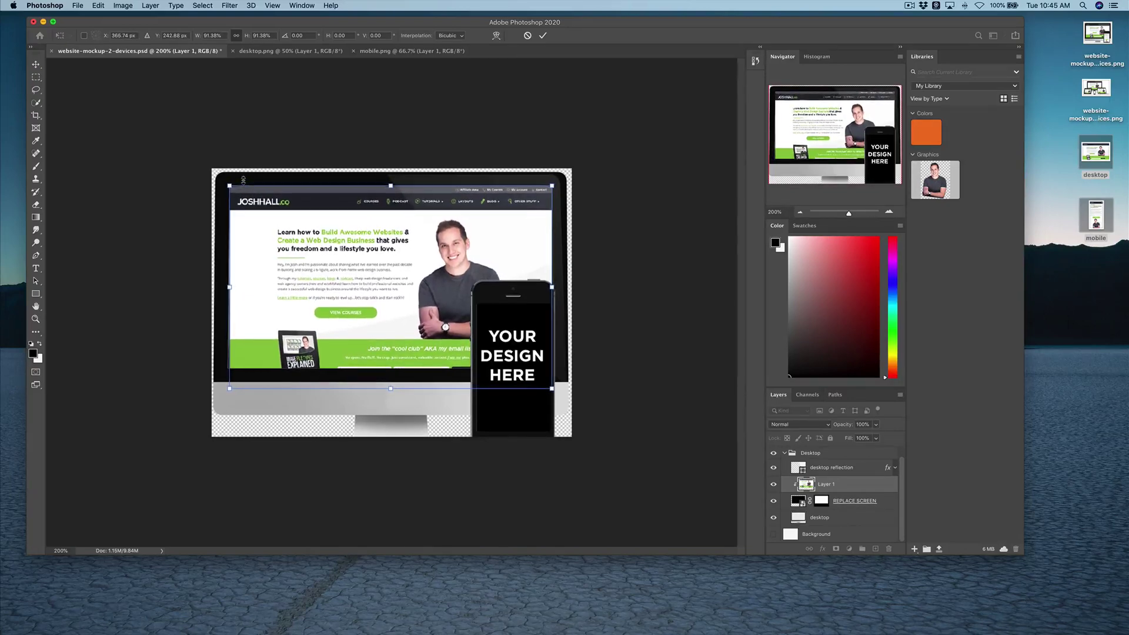
key("Up")
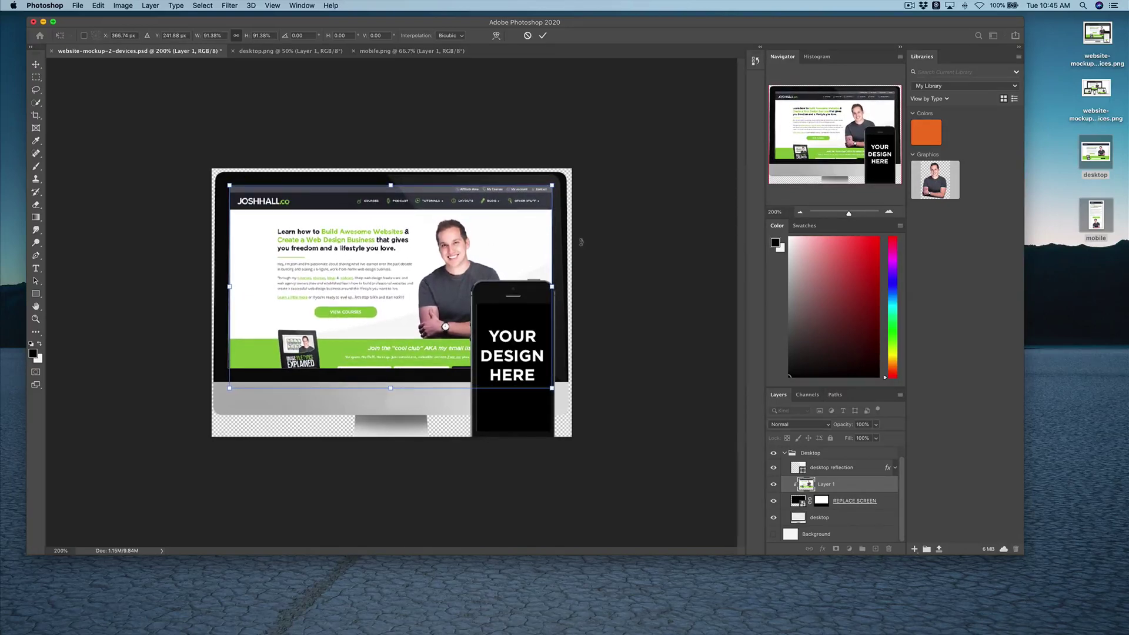
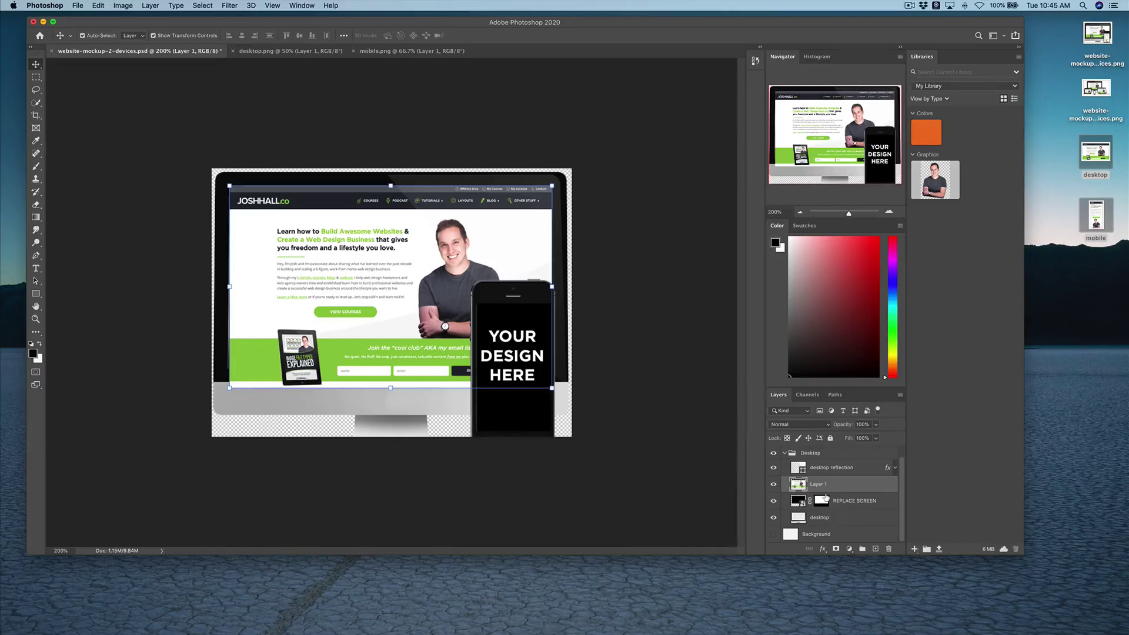
Clip the desktop screenshot layer to the REPLACE SCREEN layer below it again, and collapse the Desktop group.
left_click_drag(821, 497, 812, 490)
mouse_move(811, 491)
left_mouse_down()
mouse_move(403, 385)
mouse_move(819, 494)
left_mouse_up()
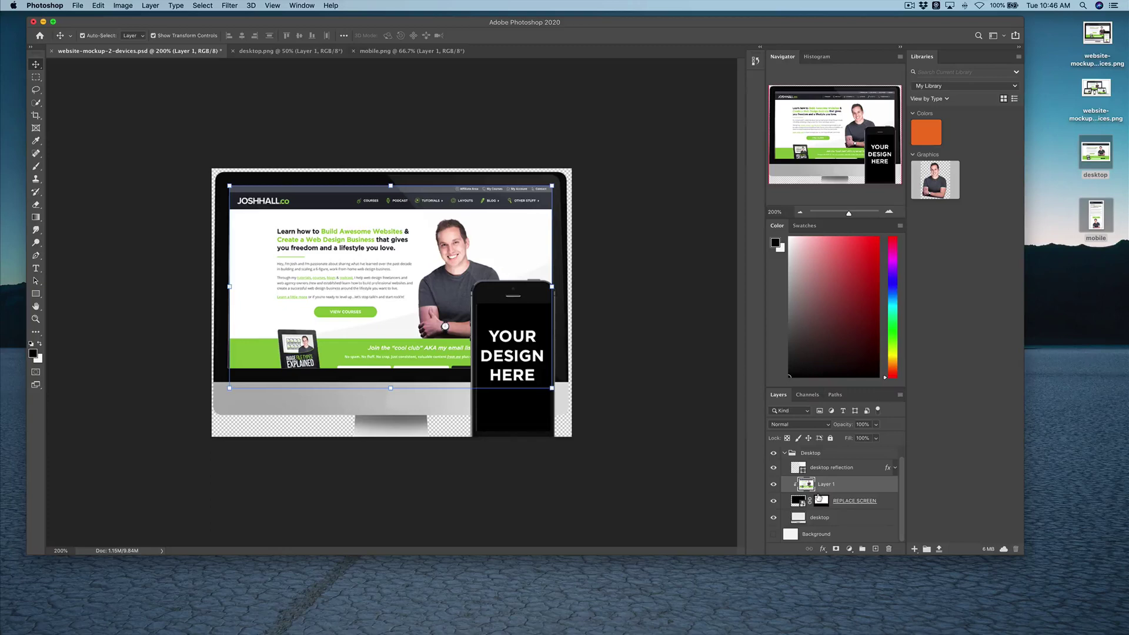
scroll(835, 493, "up", 1)
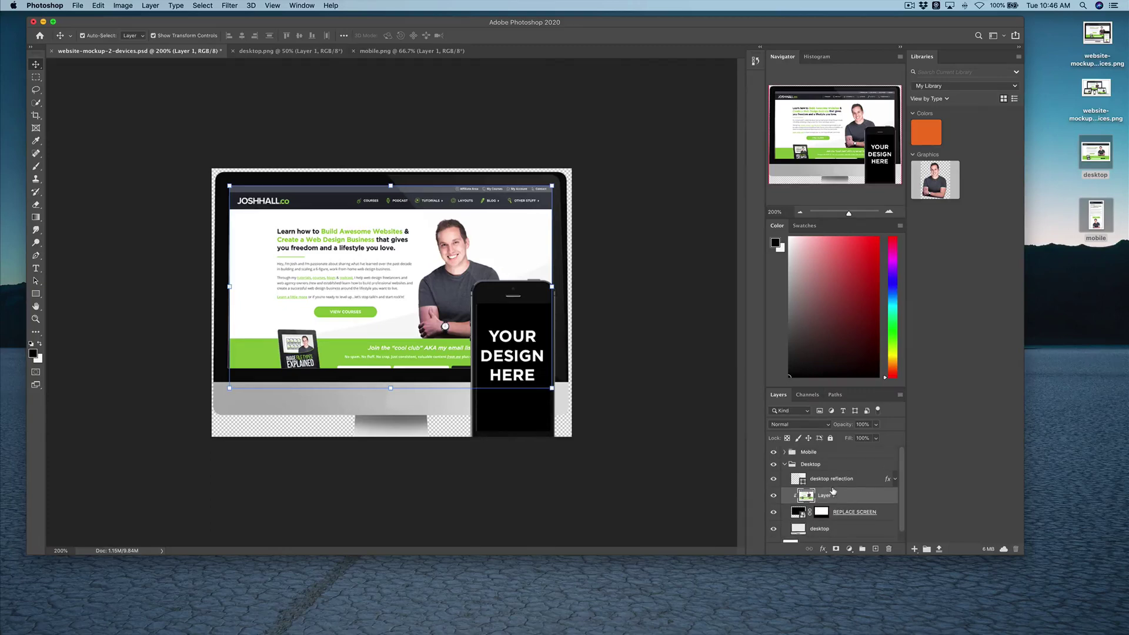
left_click(785, 467)
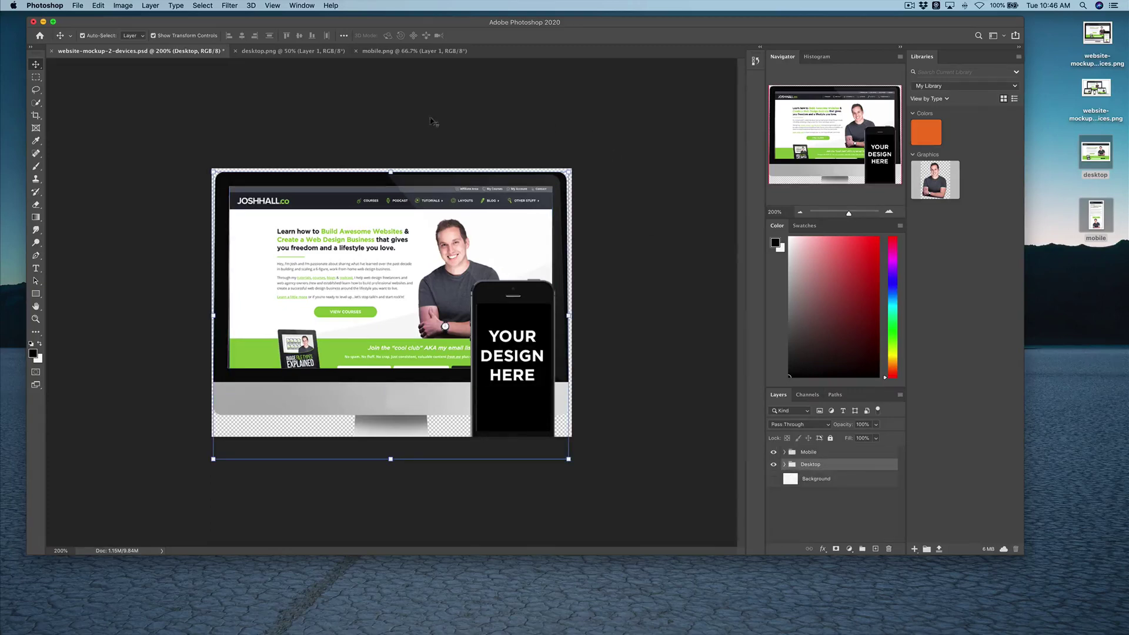
Copy the mobile.png screenshot into website-mockup-2-devices.psd as a layer, and scale it to 15.49% over the phone.
left_click(378, 52)
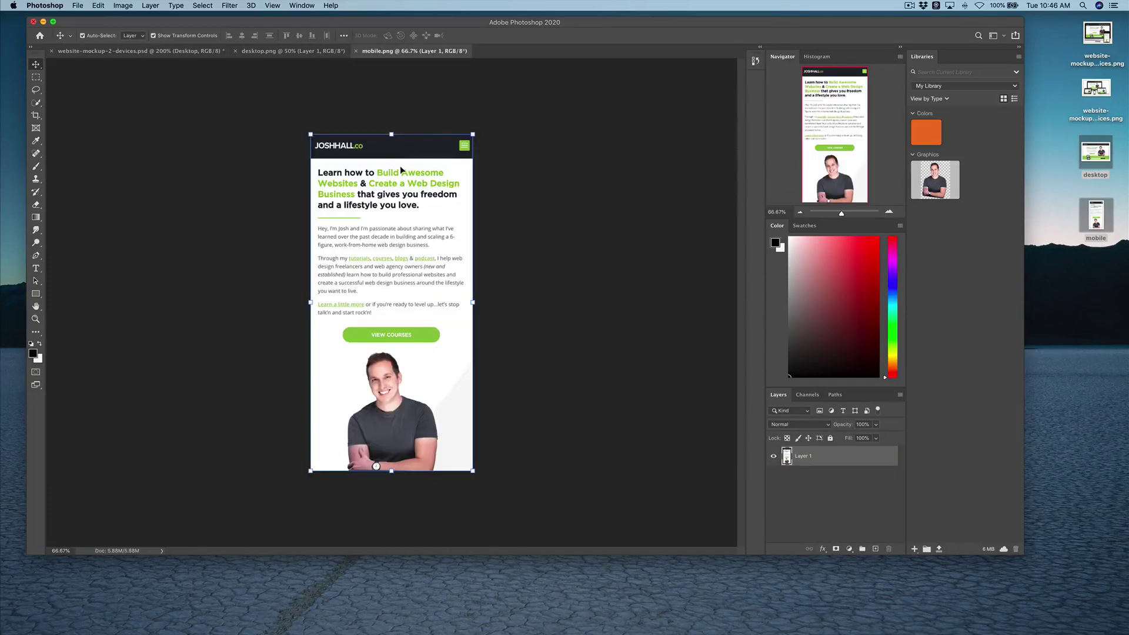
left_click_drag(401, 170, 421, 304)
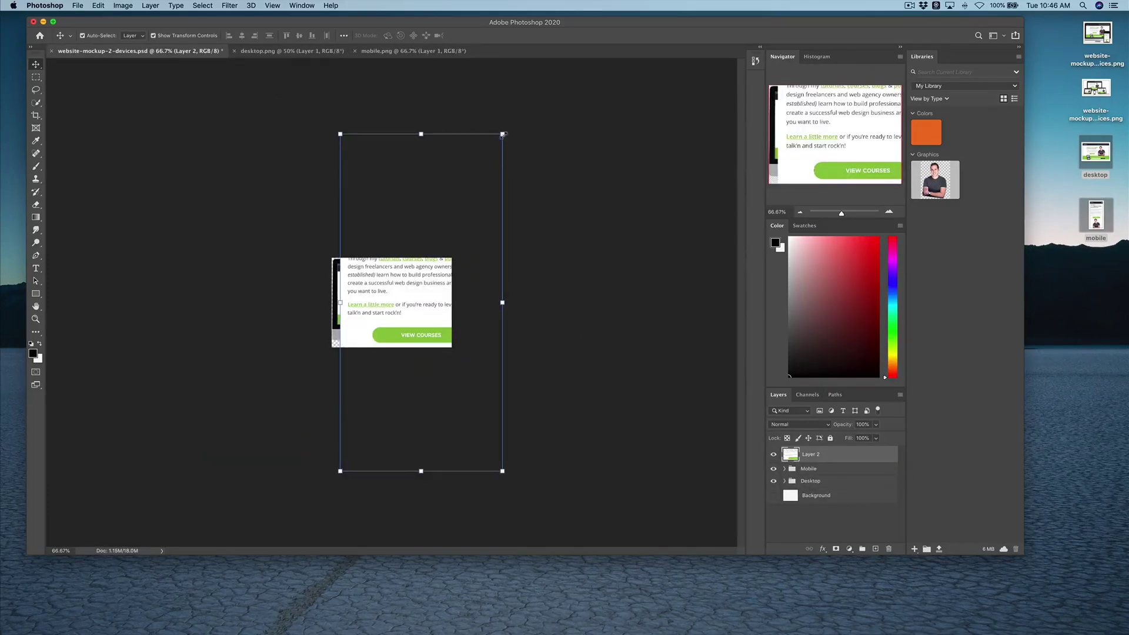
left_click_drag(503, 135, 421, 287)
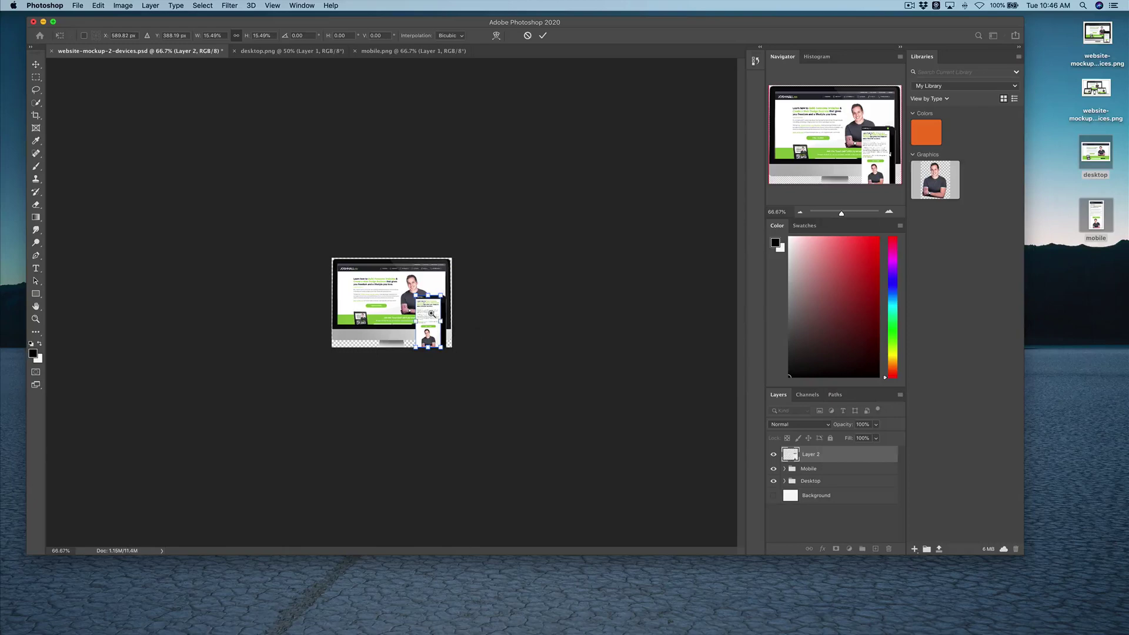
Move the mobile screenshot layer into the Mobile group, and clip it to that group's REPLACE SCREEN layer.
key("super+equal")
key("super+equal")
left_click_drag(826, 457, 790, 471)
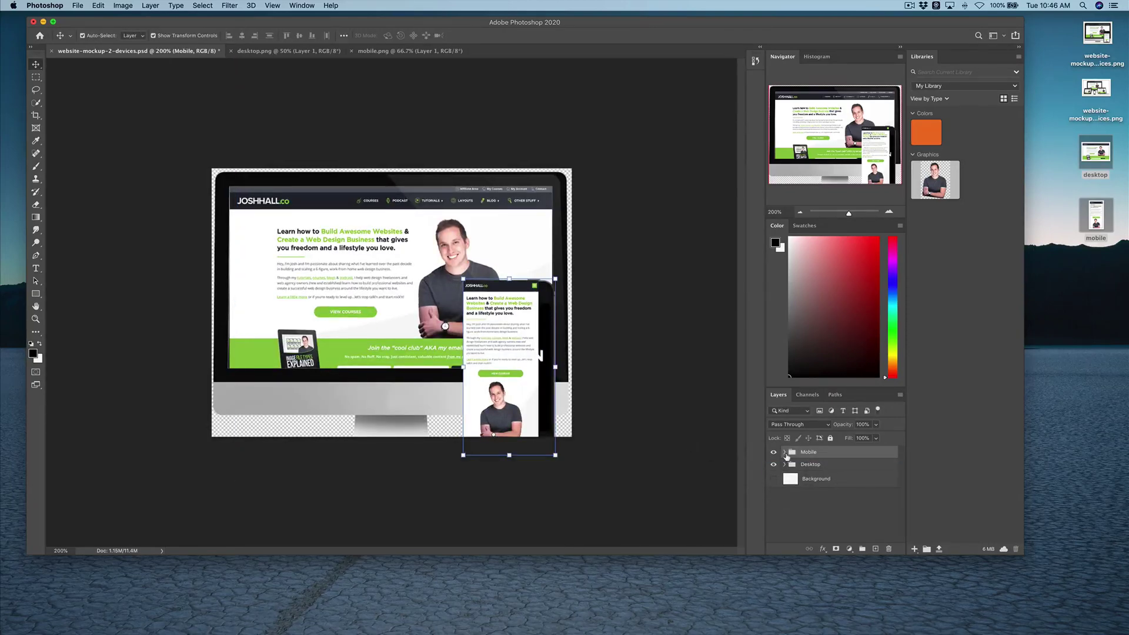
left_click(785, 453)
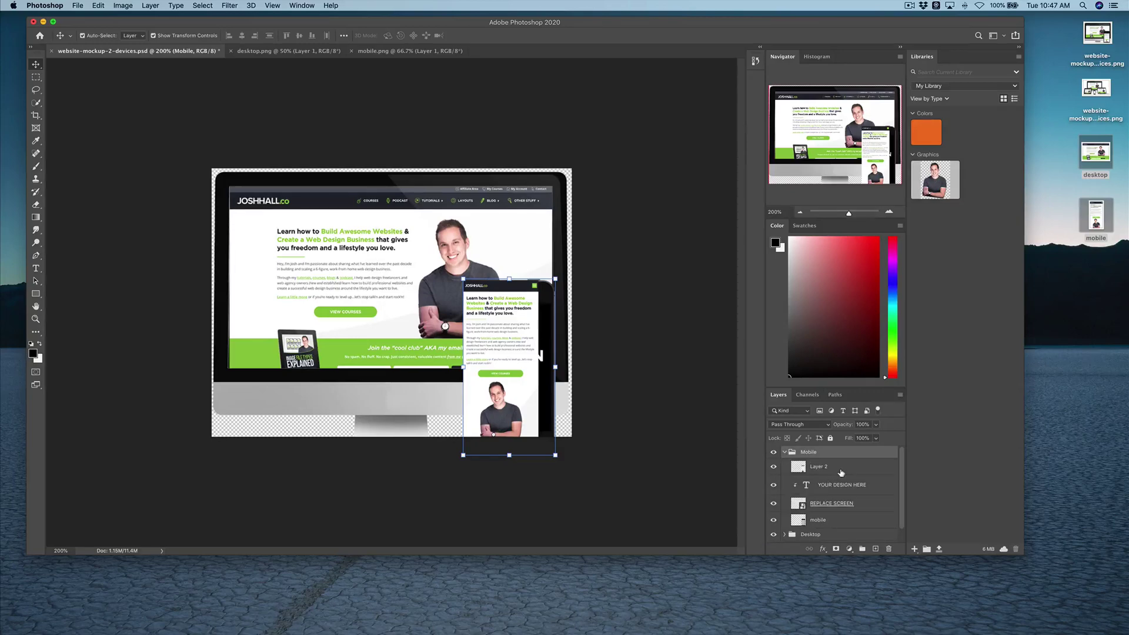
left_click_drag(841, 474, 841, 491)
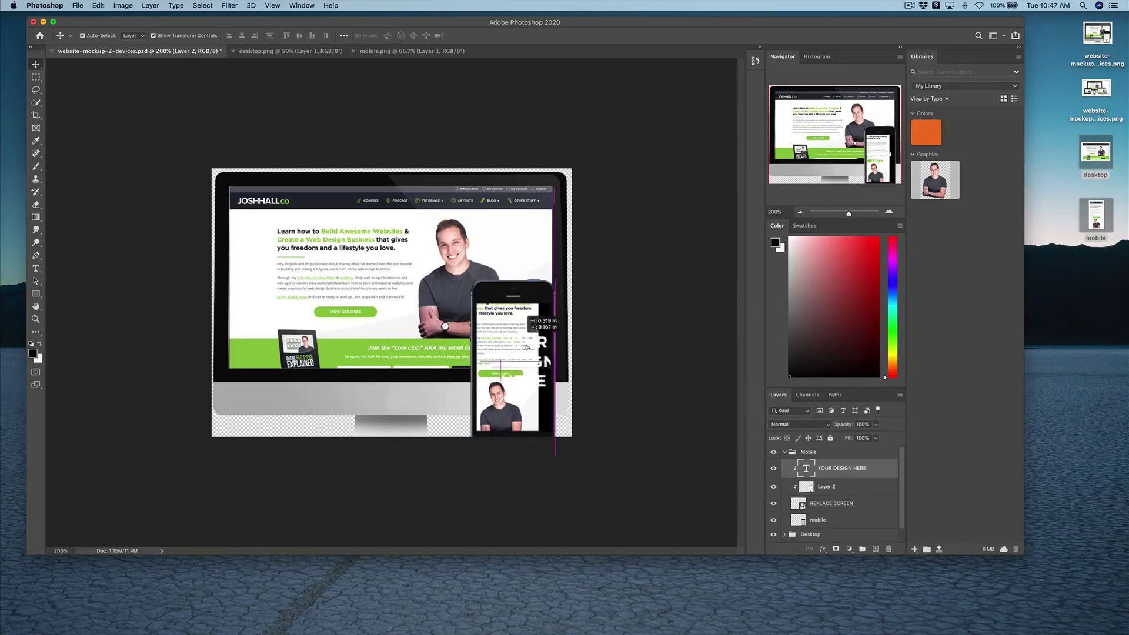
Delete the YOUR DESIGN HERE text layer from the Mobile group, and position the mobile screenshot over the phone's screen.
left_click_drag(480, 311, 528, 349)
left_click_drag(855, 470, 889, 549)
left_click_drag(525, 344, 540, 368)
key("Left")
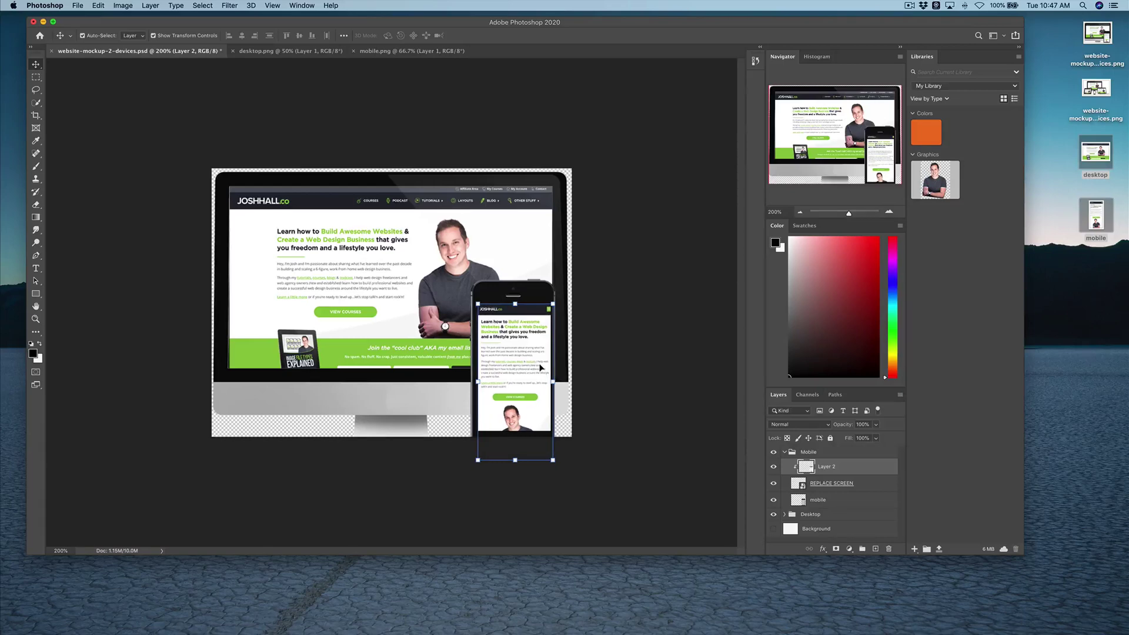
Scale the mobile screenshot layer to 97.40% to fit the phone's screen width, and deselect the layer.
left_click(553, 461)
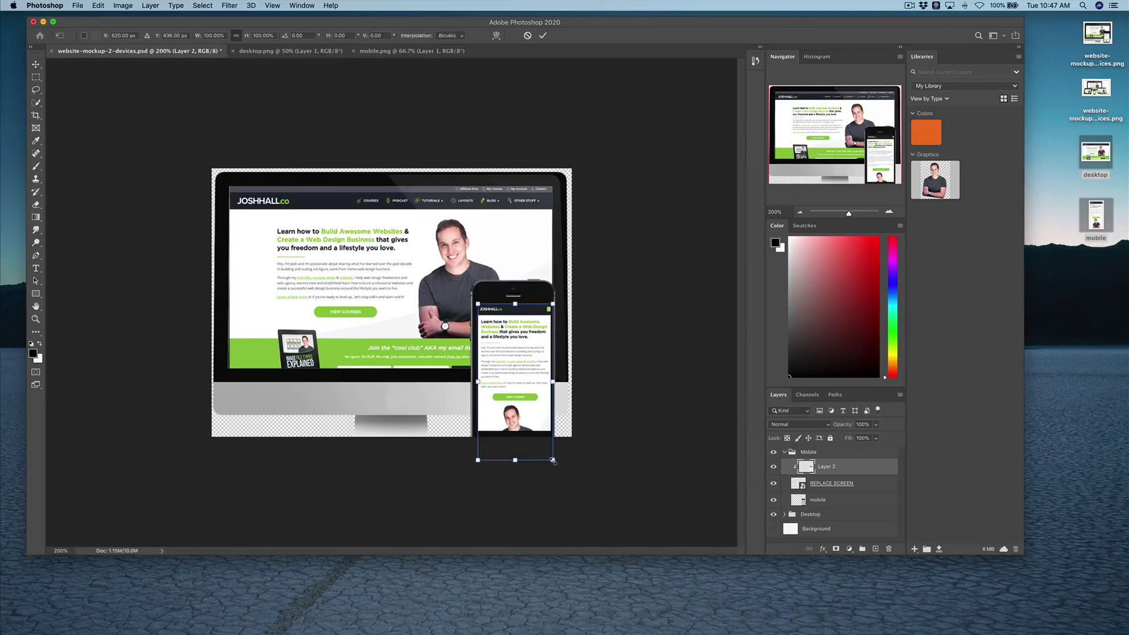
left_click_drag(553, 461, 552, 457)
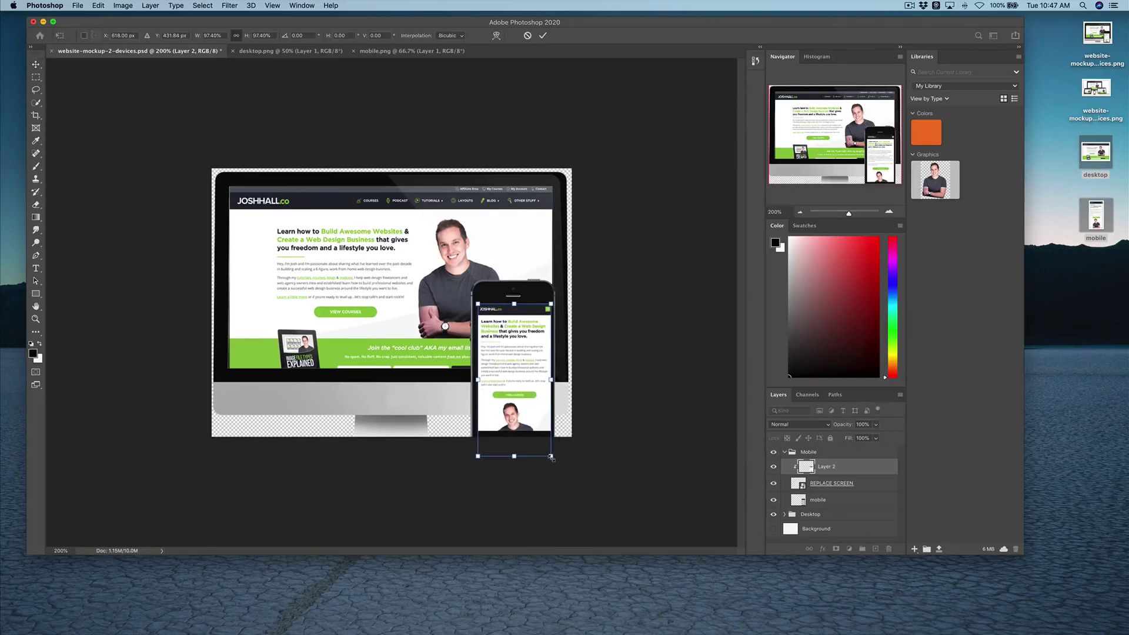
left_click(167, 96)
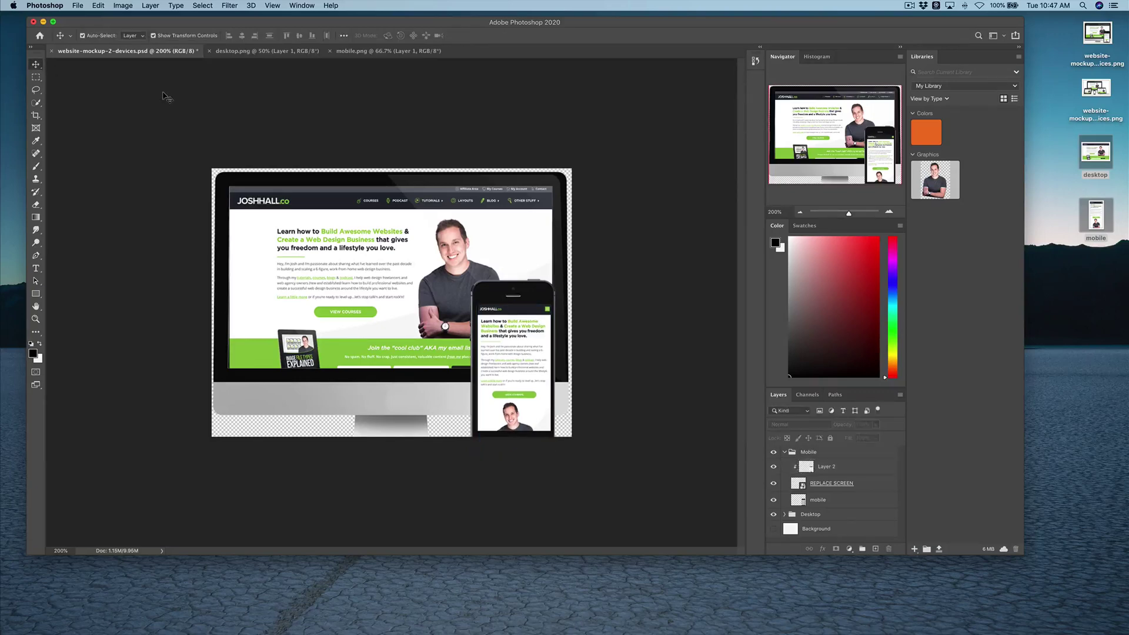
Release the mobile screenshot layer's clipping mask in the Mobile group, and clip it to REPLACE SCREEN again.
left_click(786, 453)
left_click(786, 465)
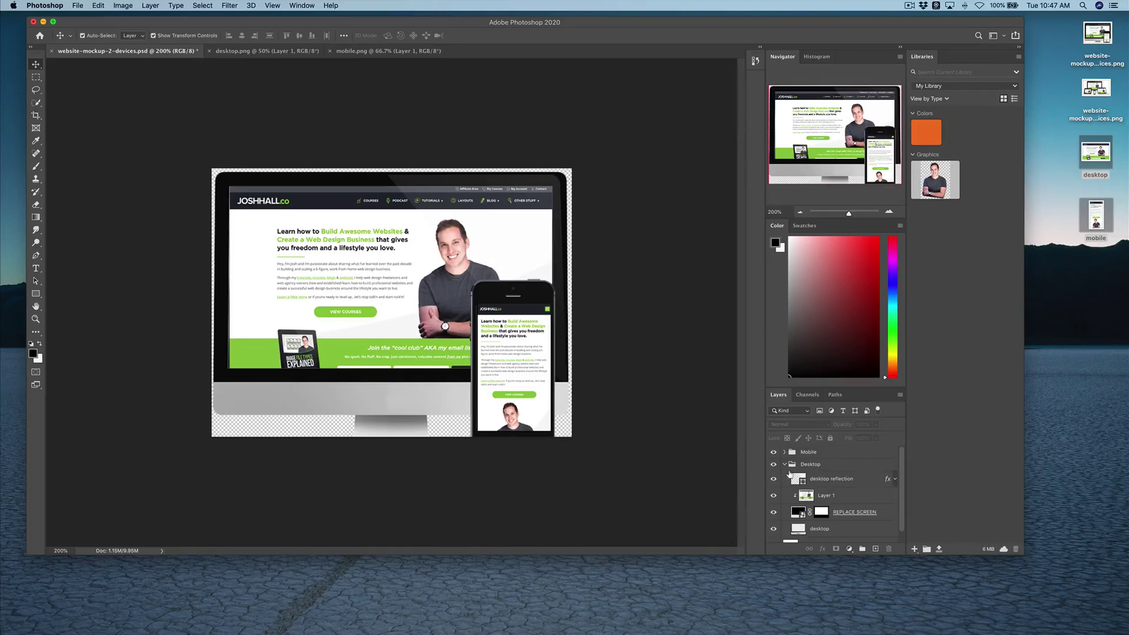
left_click(784, 465)
left_click(784, 453)
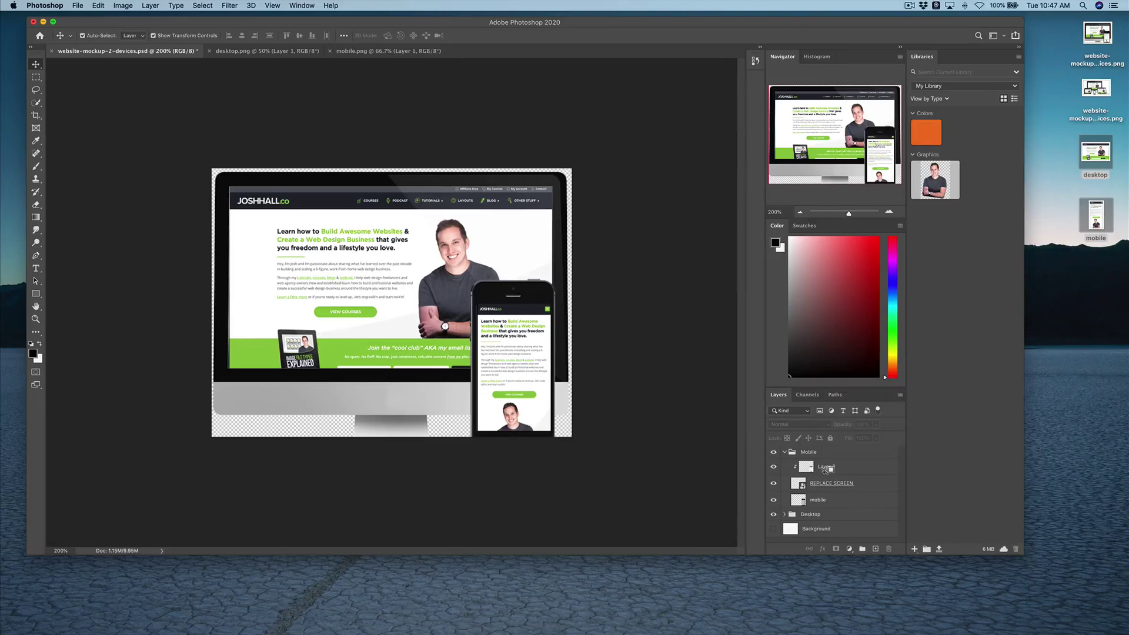
left_click(842, 461)
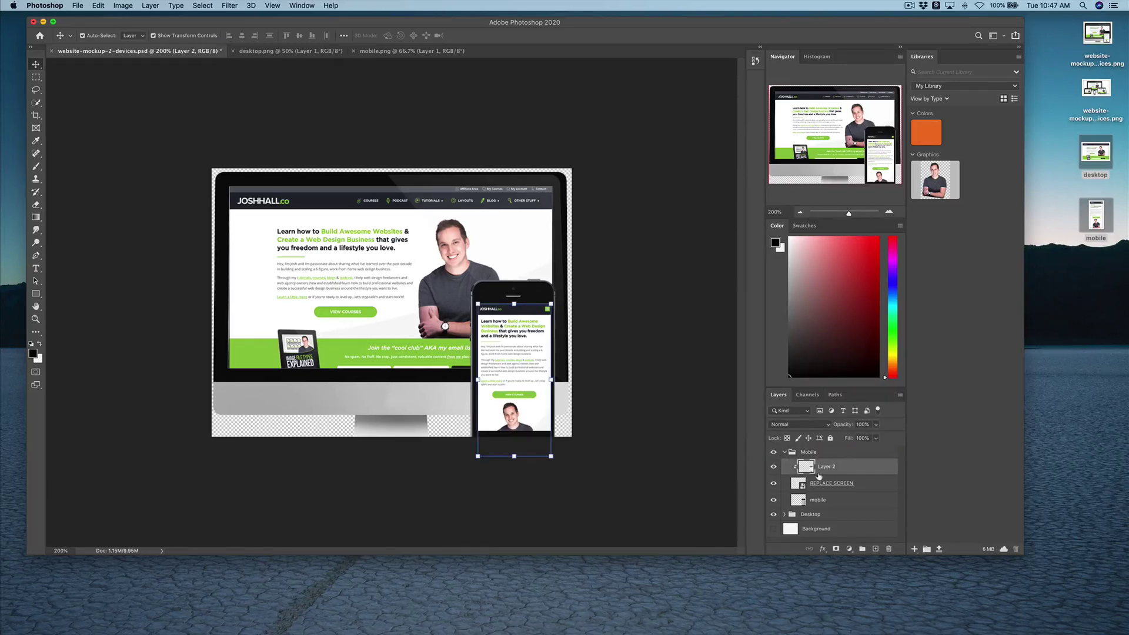
key("super+alt+g")
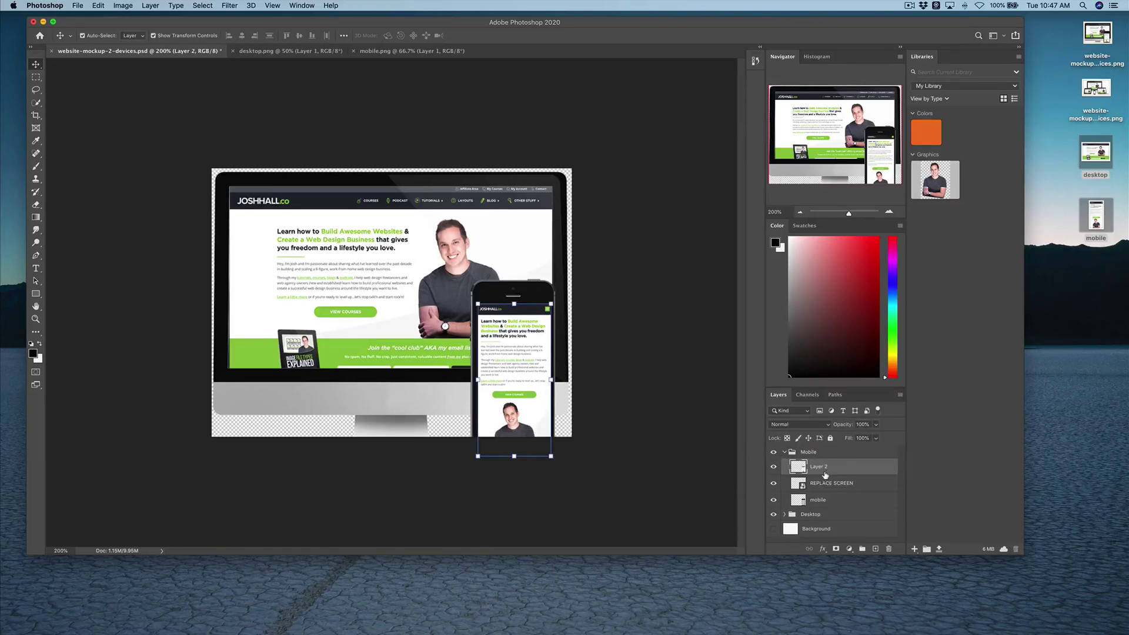
left_click_drag(826, 476, 824, 472)
left_click(822, 474, "alt")
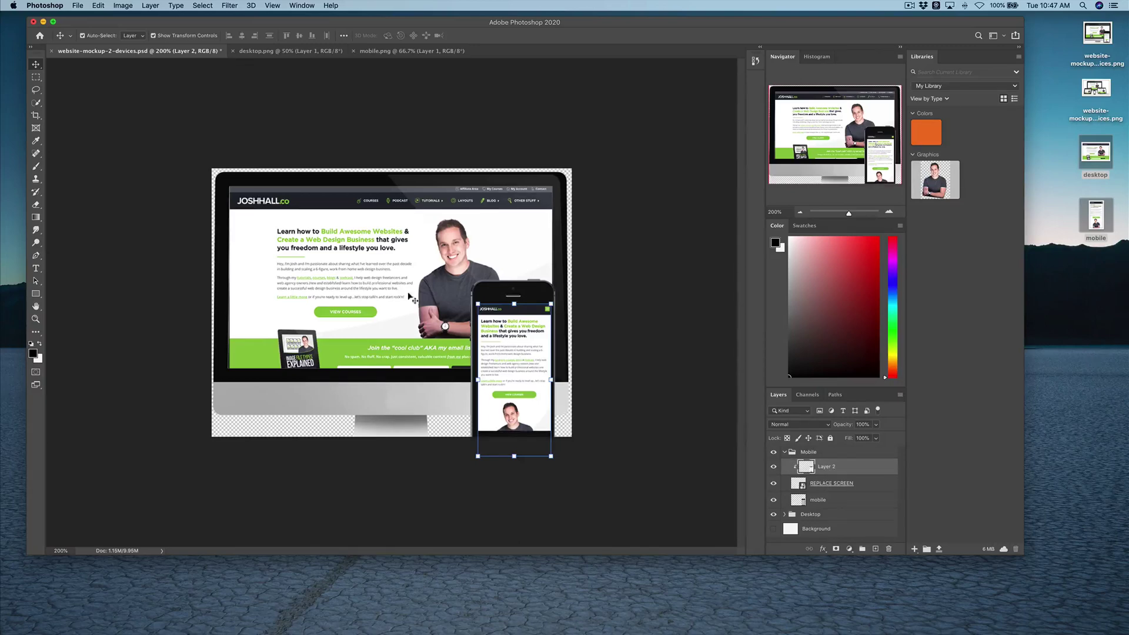
left_click(63, 85)
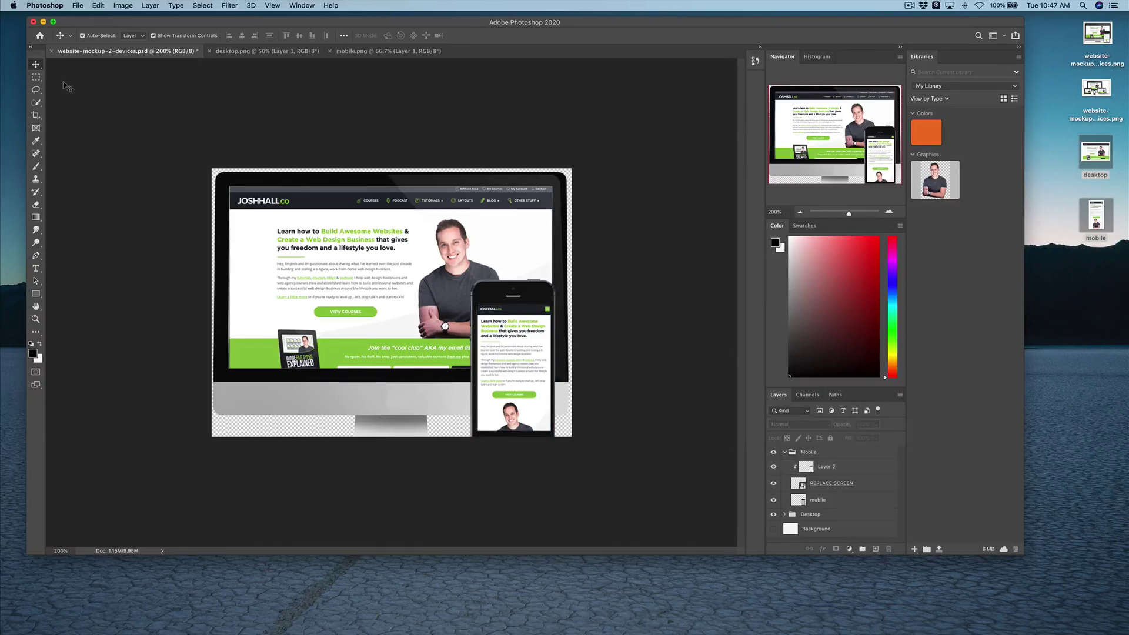
Close website-mockup-2-devices.psd without saving, and open website-mockup-4-devices.psd from the Downloads folder in Photoshop.
left_click(33, 22)
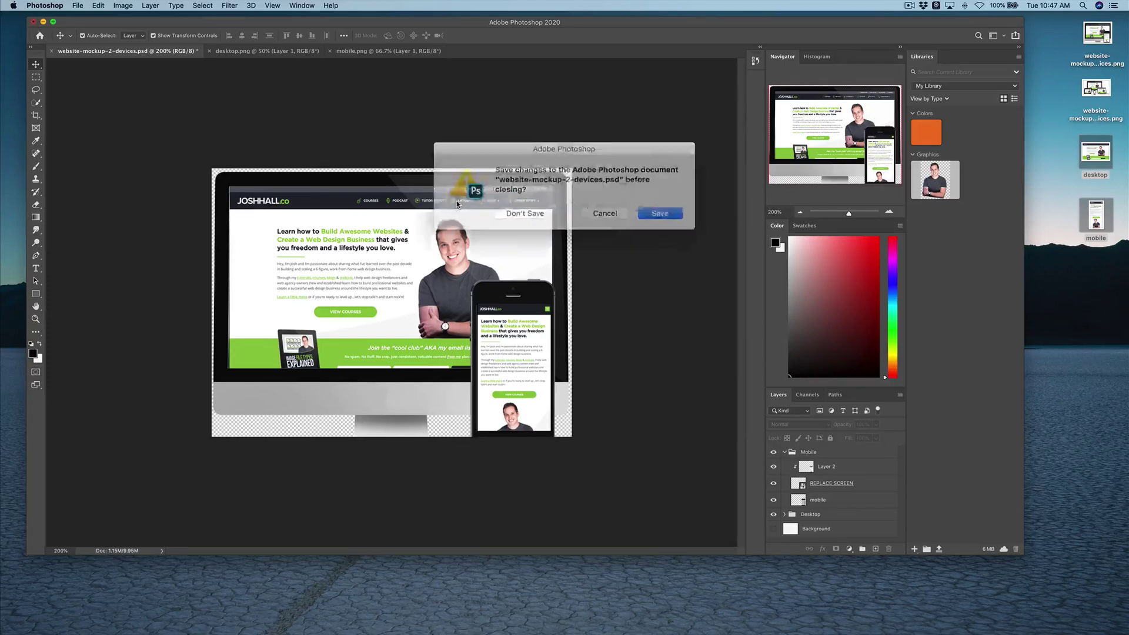
left_click(516, 209)
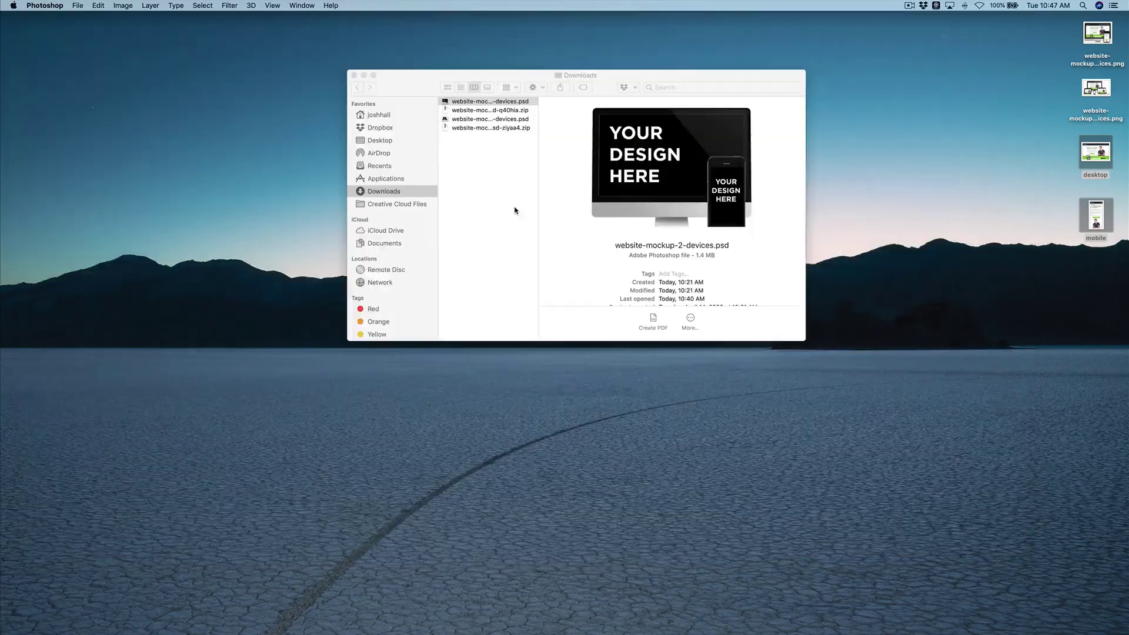
left_click(503, 121)
left_click(503, 121)
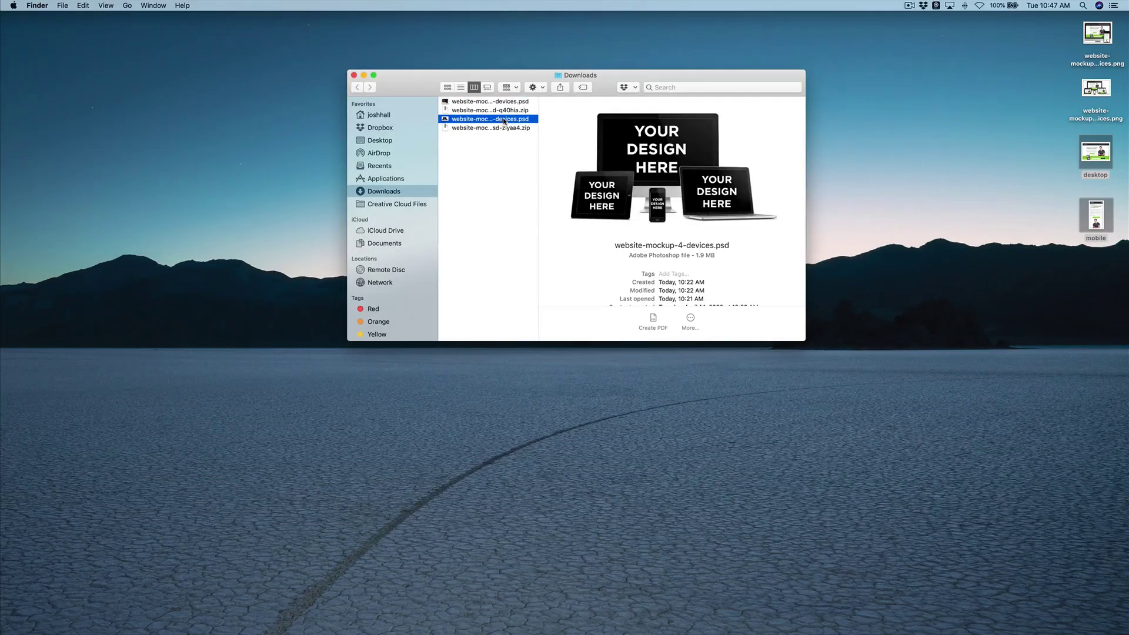
key("Return")
double_click(512, 122)
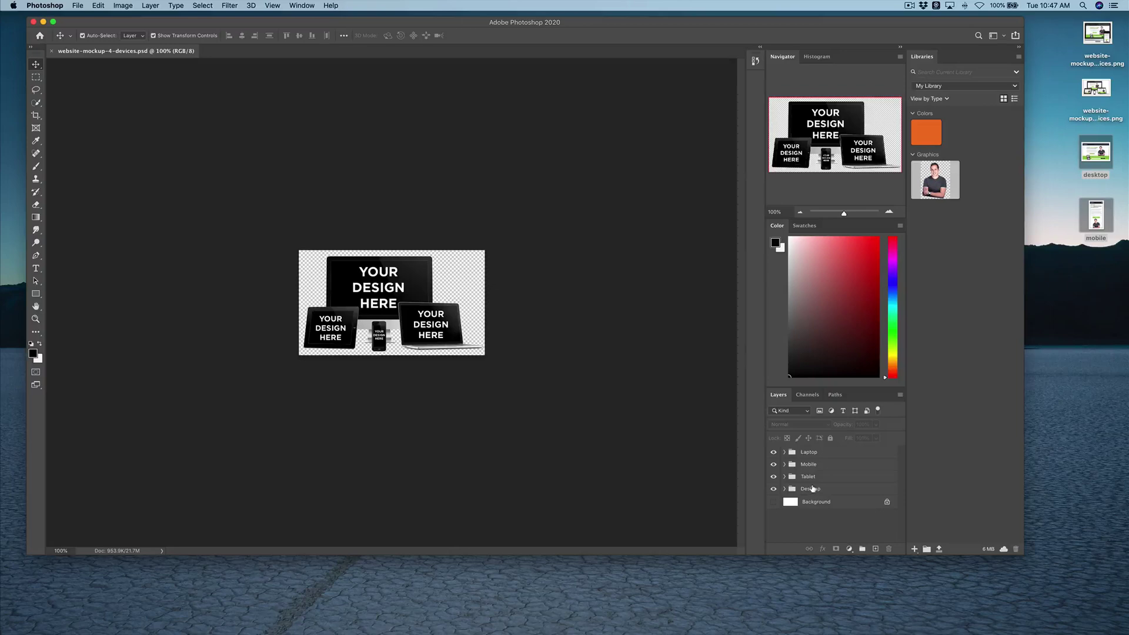
Open the desktop and mobile screenshot files from the desktop in Photoshop, and bring up desktop.png.
left_click(1050, 253)
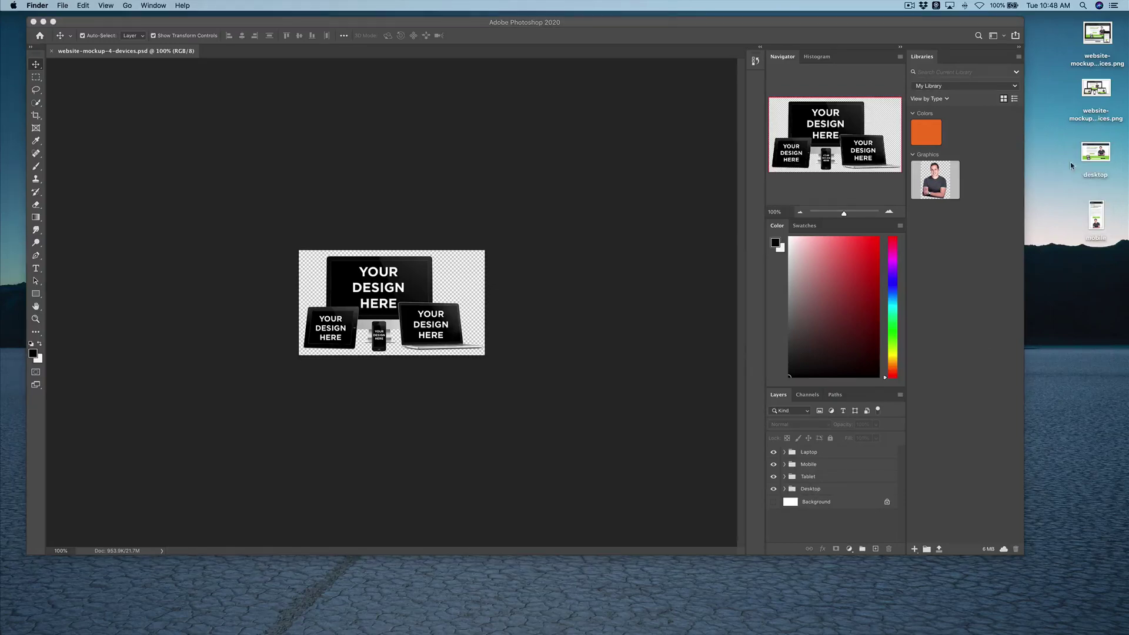
left_click_drag(1058, 243, 1105, 135)
right_click(1097, 159)
mouse_move(1056, 185)
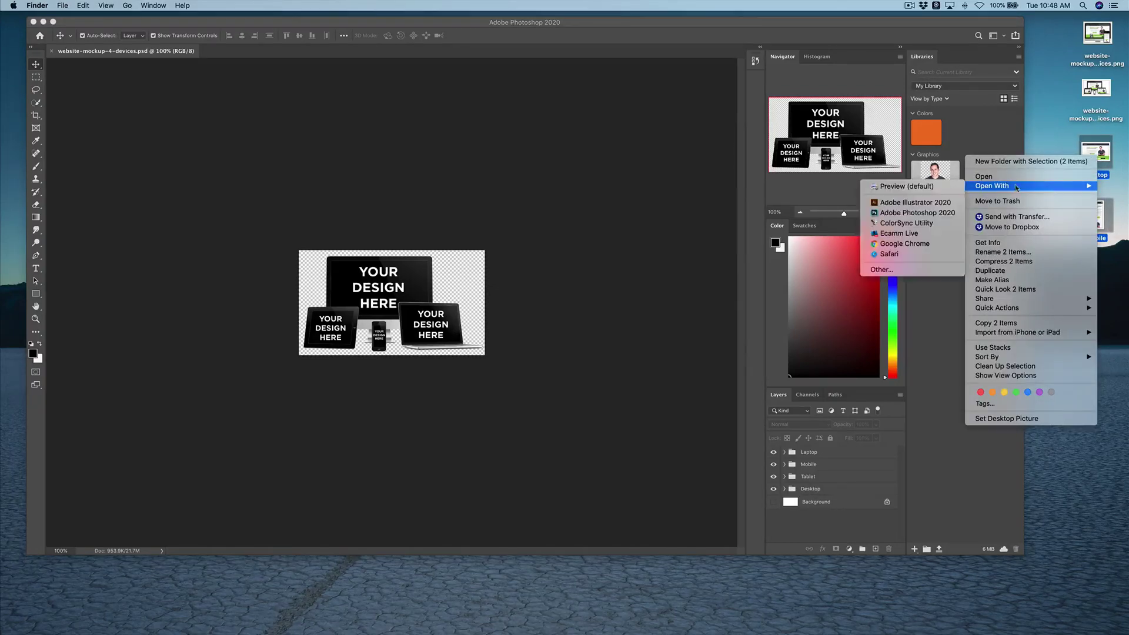
left_click(925, 214)
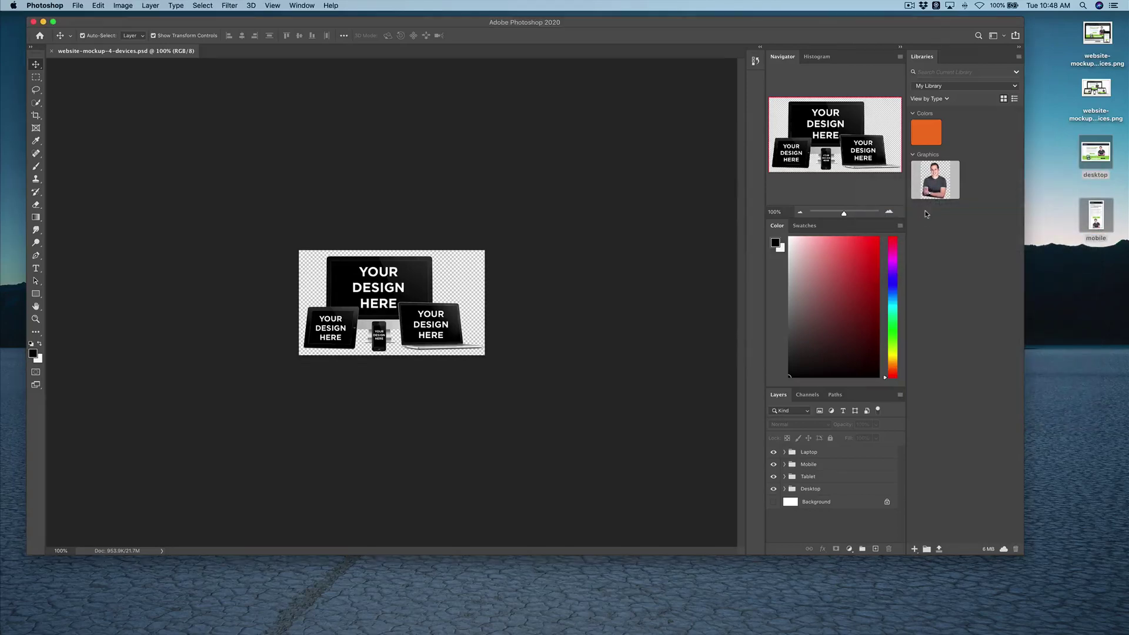
left_click(259, 51)
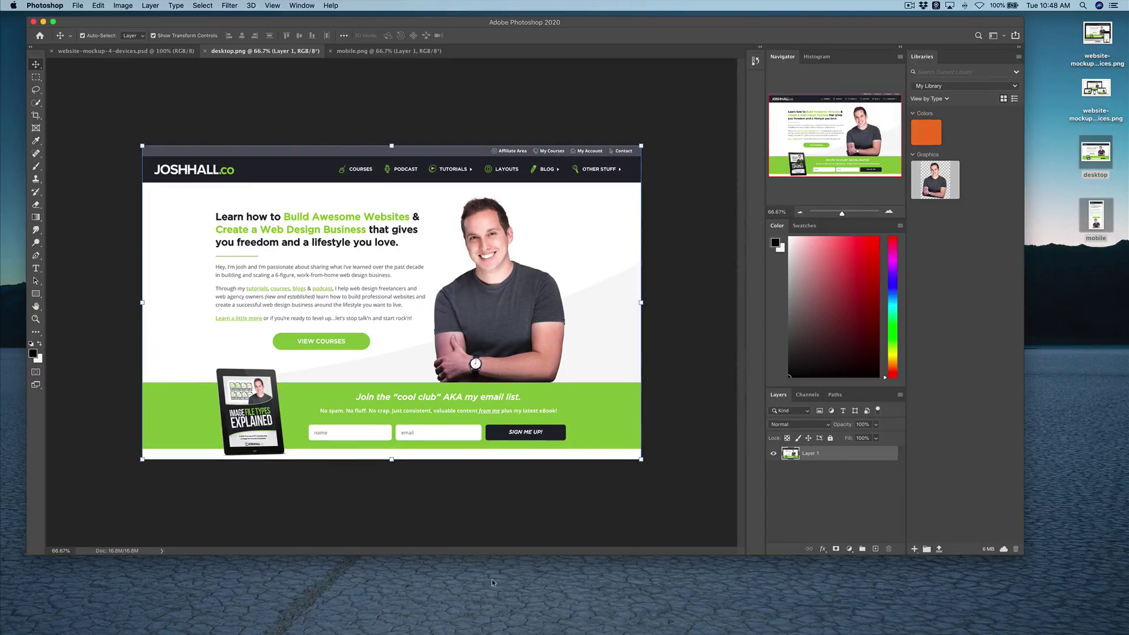
Switch to Chrome and examine how the Multi Device Website Mockup page fills its tablet screen, and return to Photoshop.
mouse_move(787, 633)
left_click(848, 619)
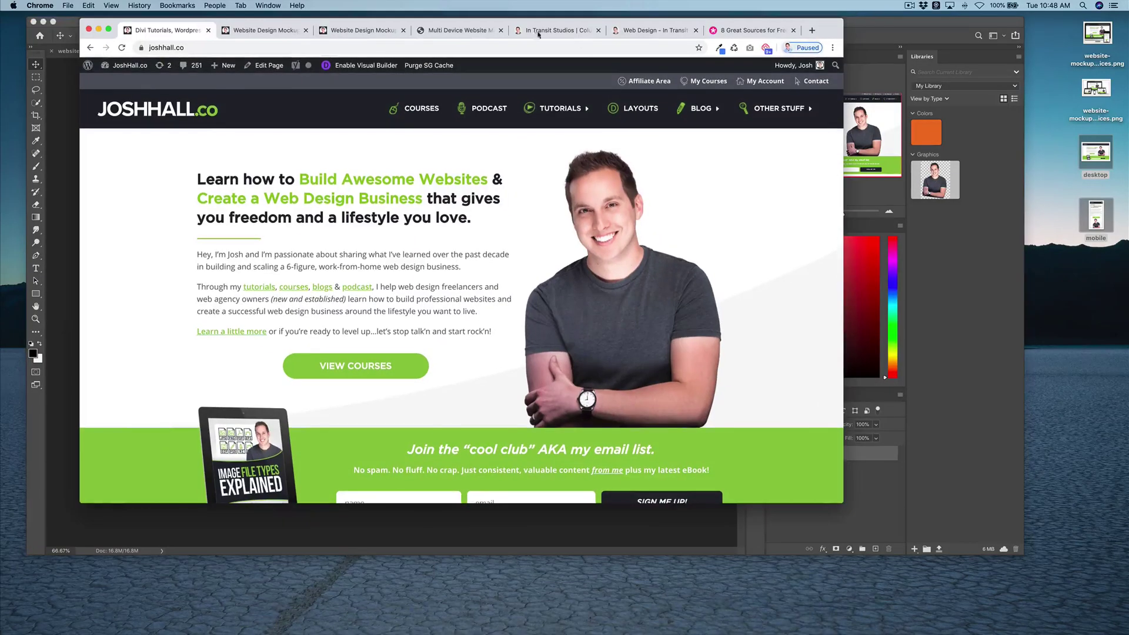
left_click(473, 29)
scroll(547, 292, "down", 5)
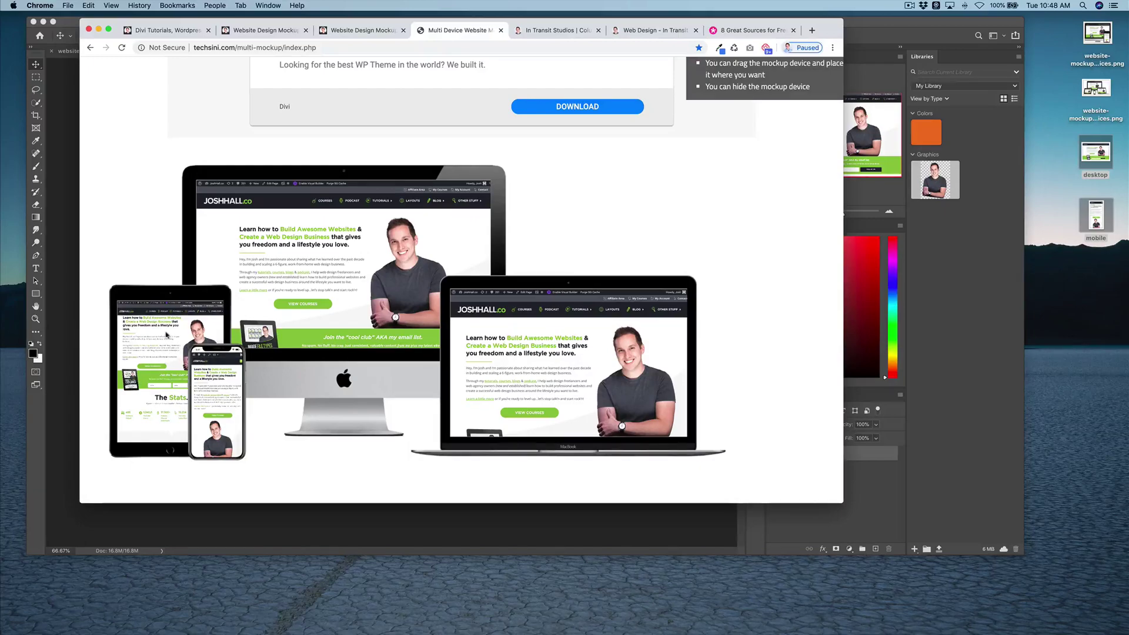
left_click(99, 30)
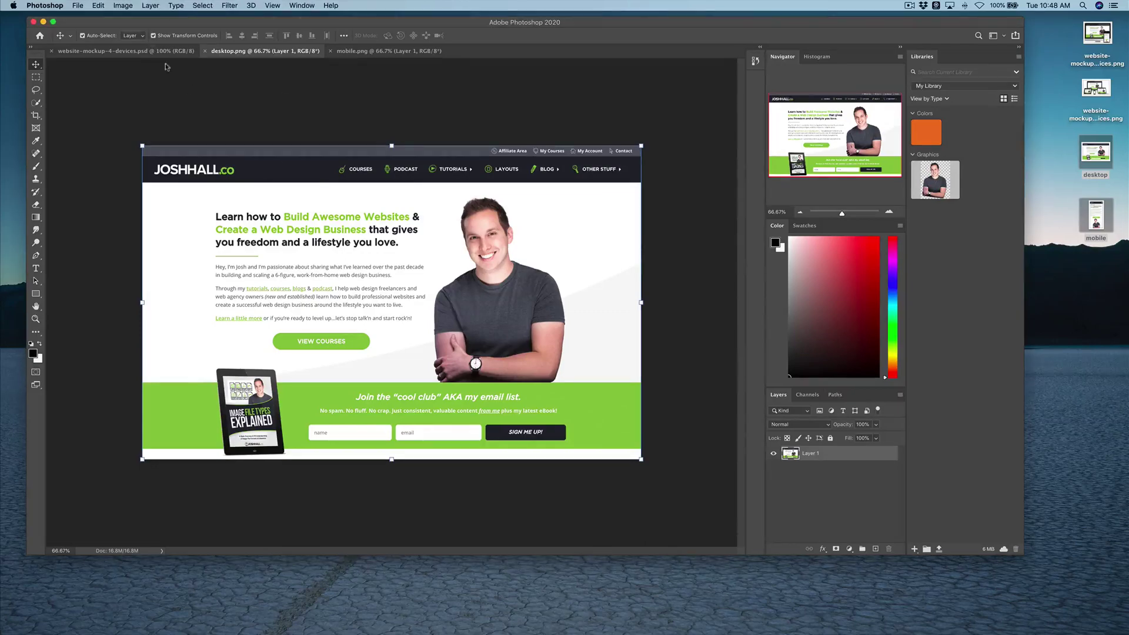
Add the desktop screenshot to website-mockup-4-devices.psd and scale it to about 13.29% over the desktop monitor's screen.
left_click(137, 51)
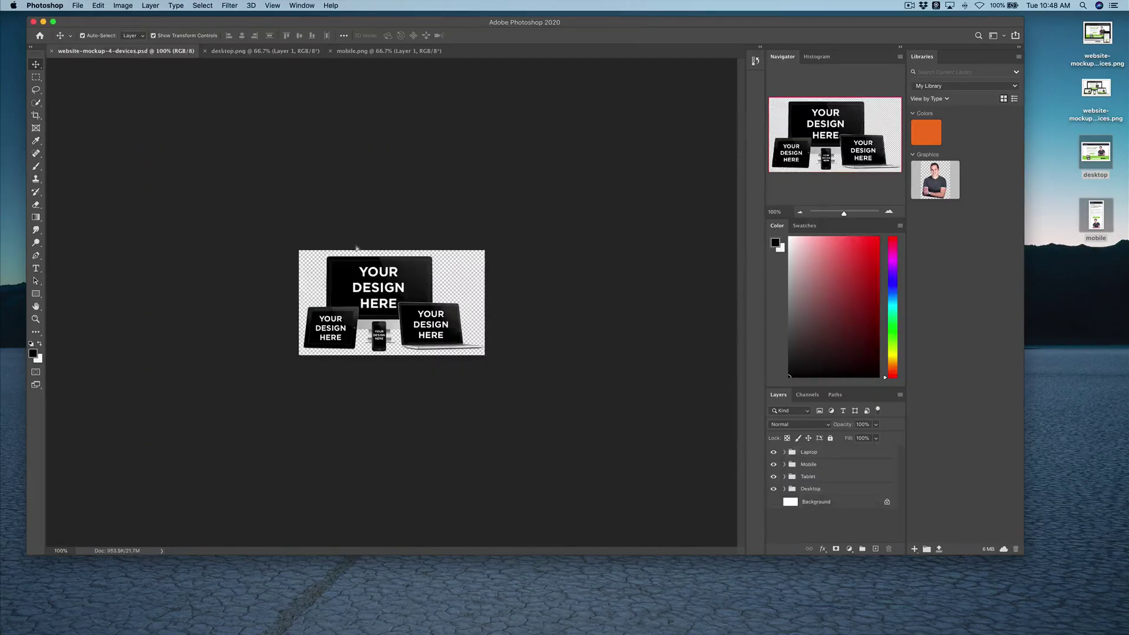
key("super+v")
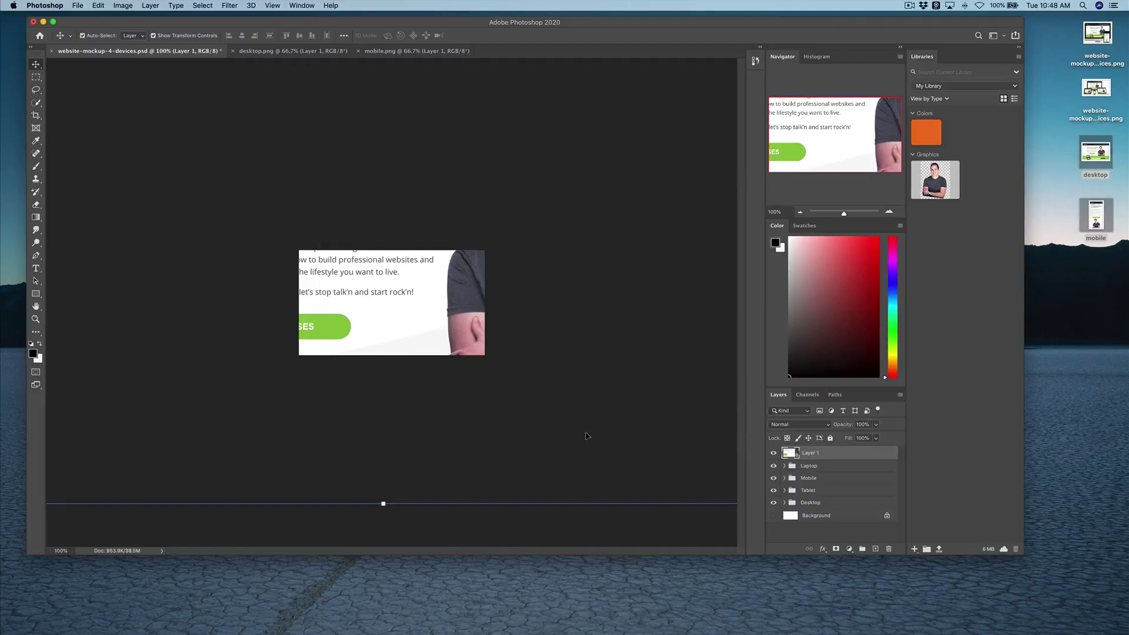
key("super+minus")
key("super+minus")
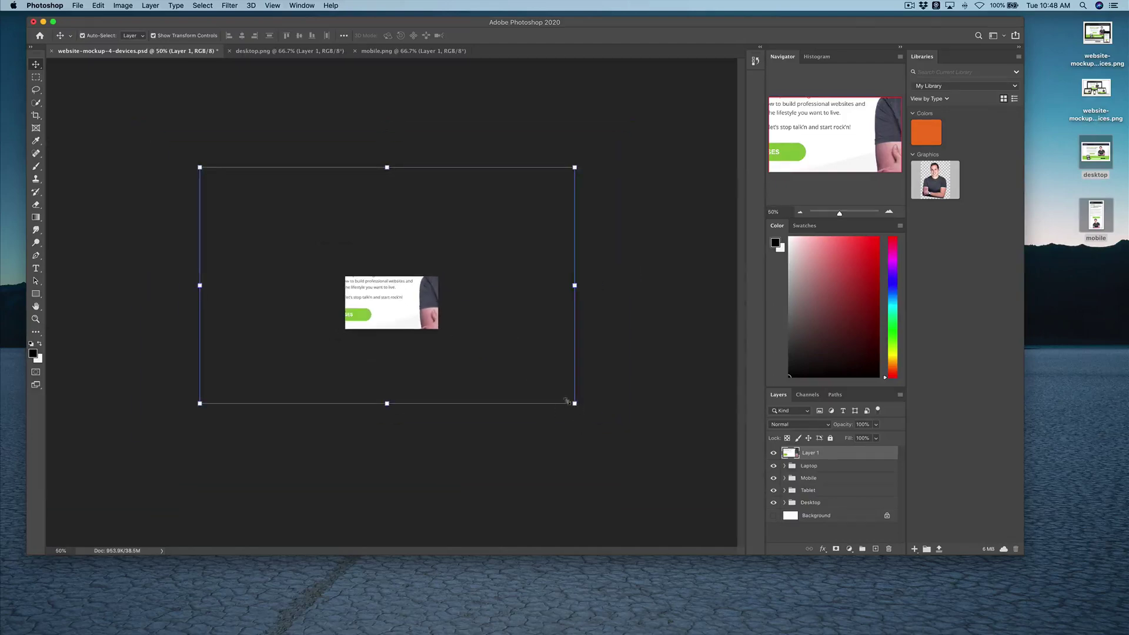
left_click_drag(575, 398, 410, 309)
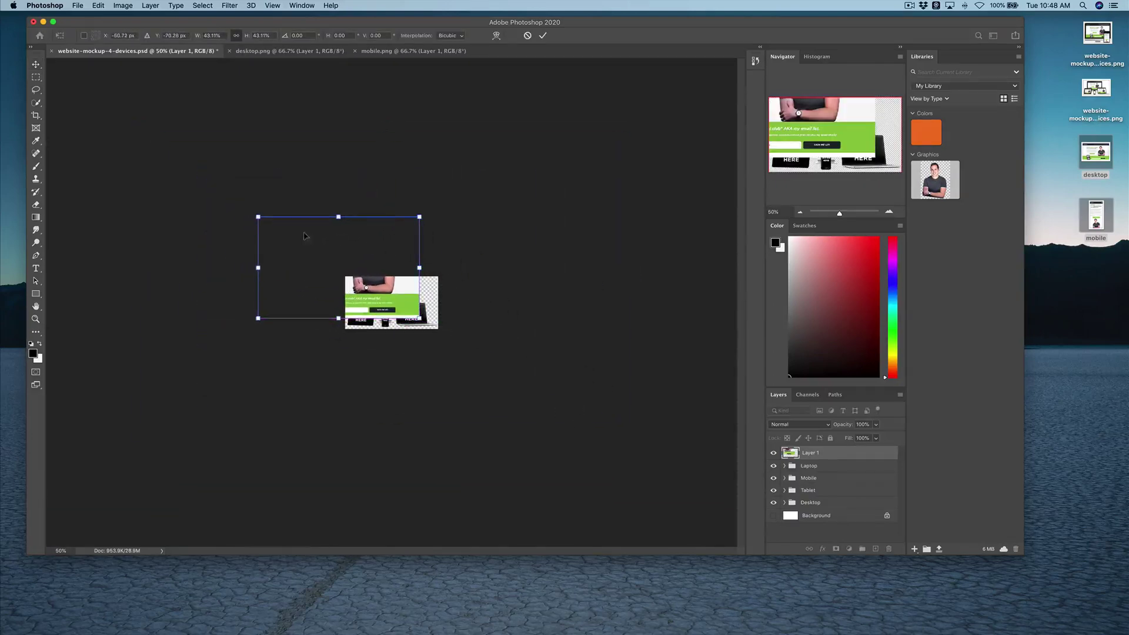
left_click_drag(254, 213, 359, 281)
left_click_drag(423, 322, 411, 312)
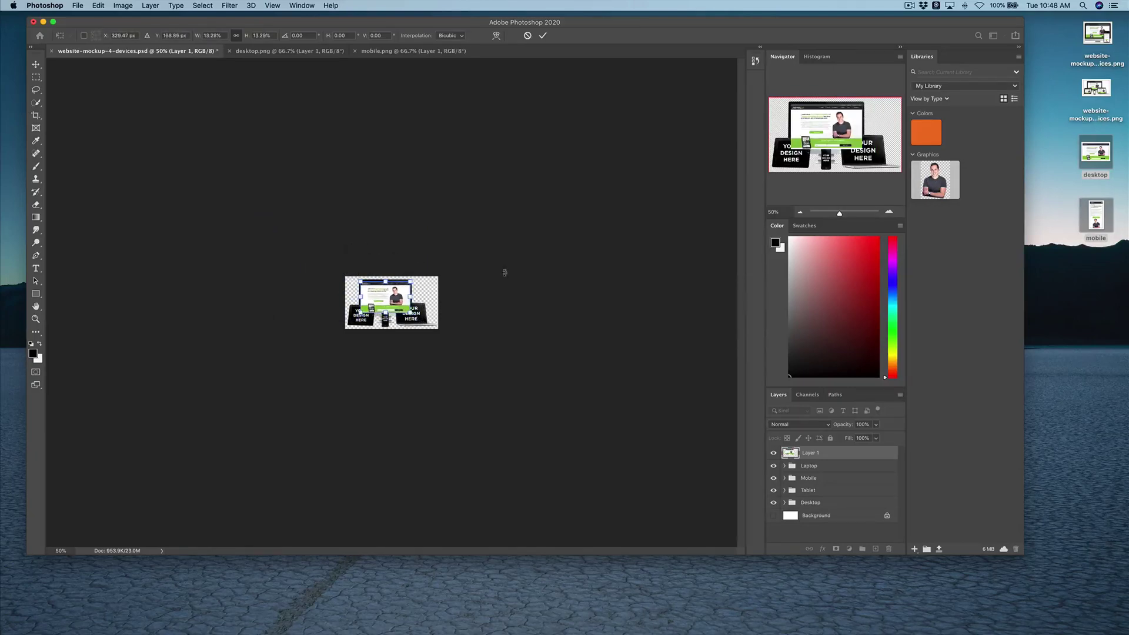
Move the desktop screenshot layer into the Desktop group, clip it to REPLACE SCREEN, and delete the group's YOUR DESIGN HERE text layer.
key("super+equal")
key("super+equal")
key("super+equal")
key("super+equal")
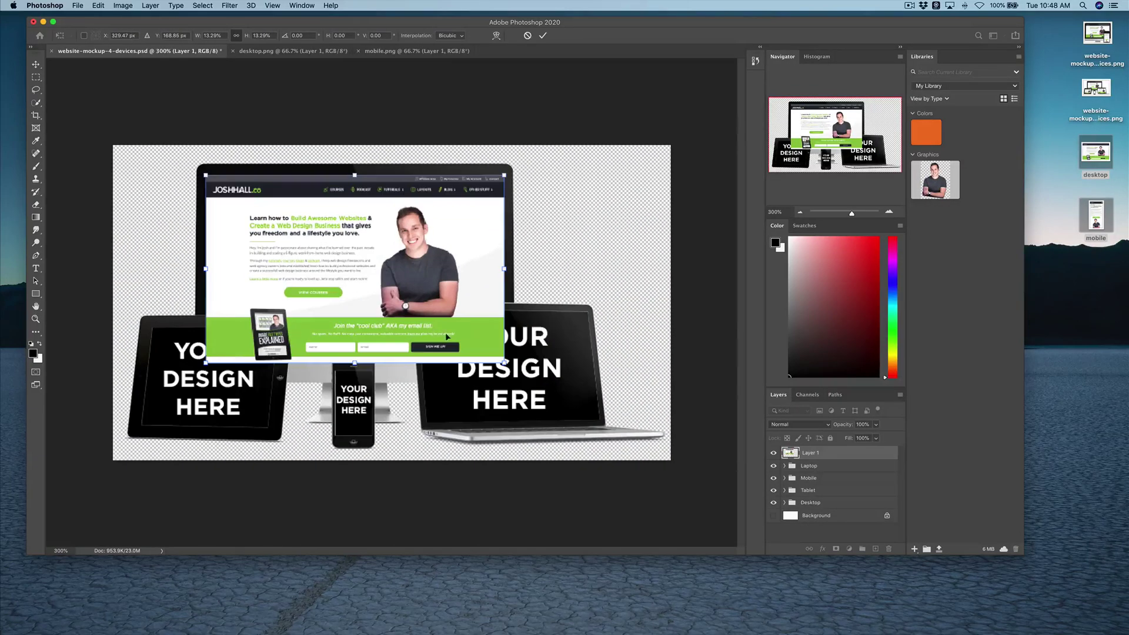
left_click_drag(840, 457, 888, 548)
left_click(833, 490)
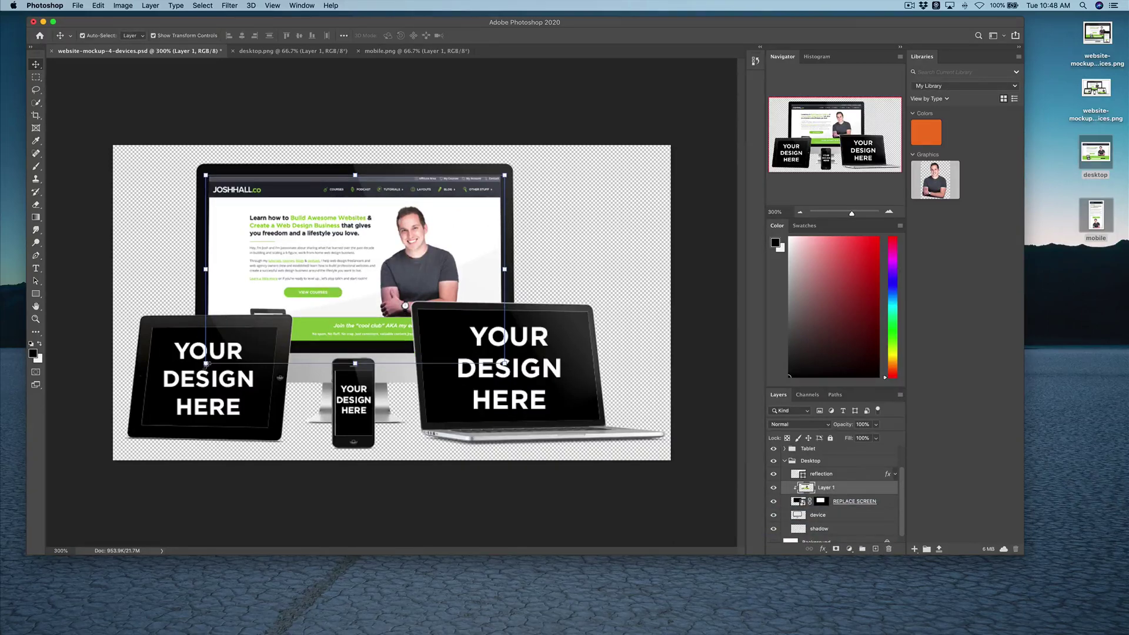
Scale the clipped screenshot to 97.70% to fit the monitor's screen, and collapse the Desktop group.
left_click_drag(206, 363, 210, 361)
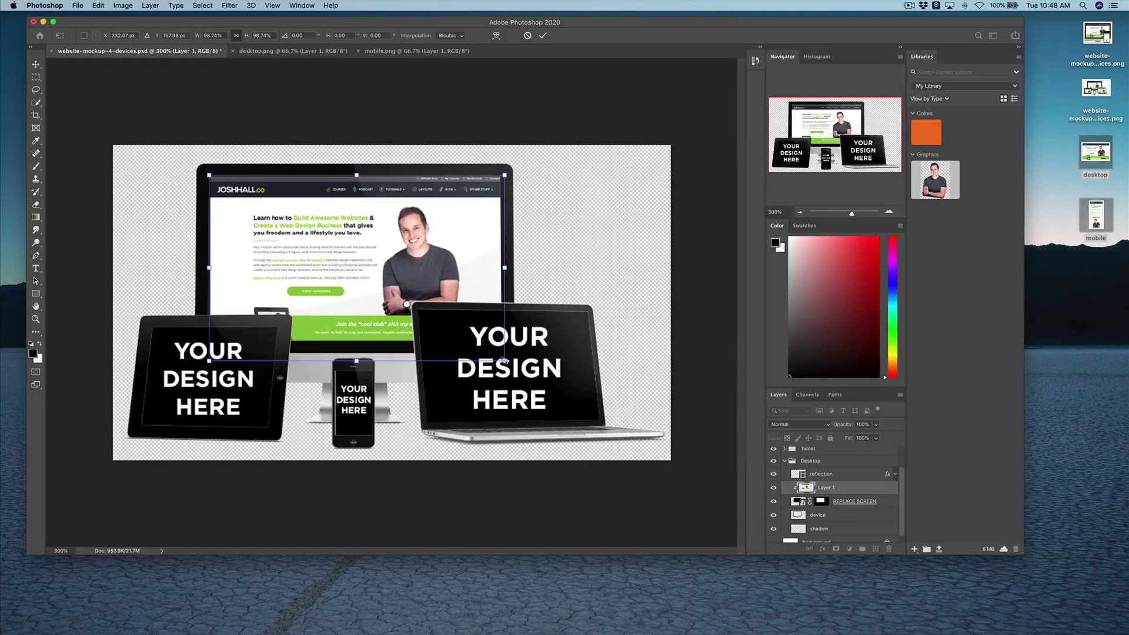
left_click_drag(505, 360, 500, 358)
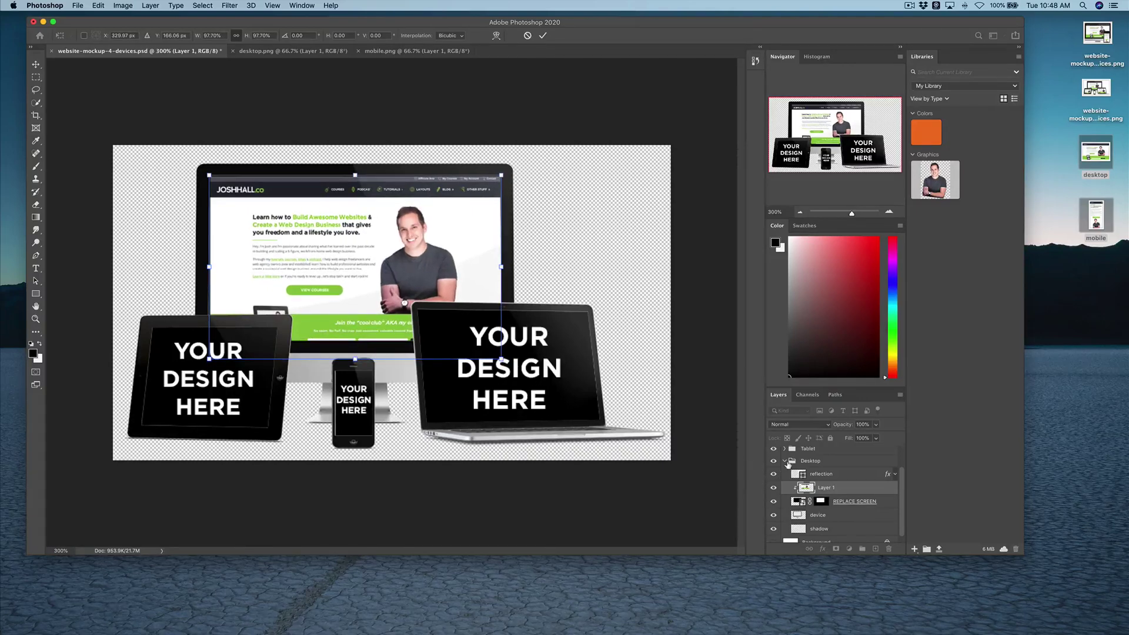
key("Return")
left_click(785, 461)
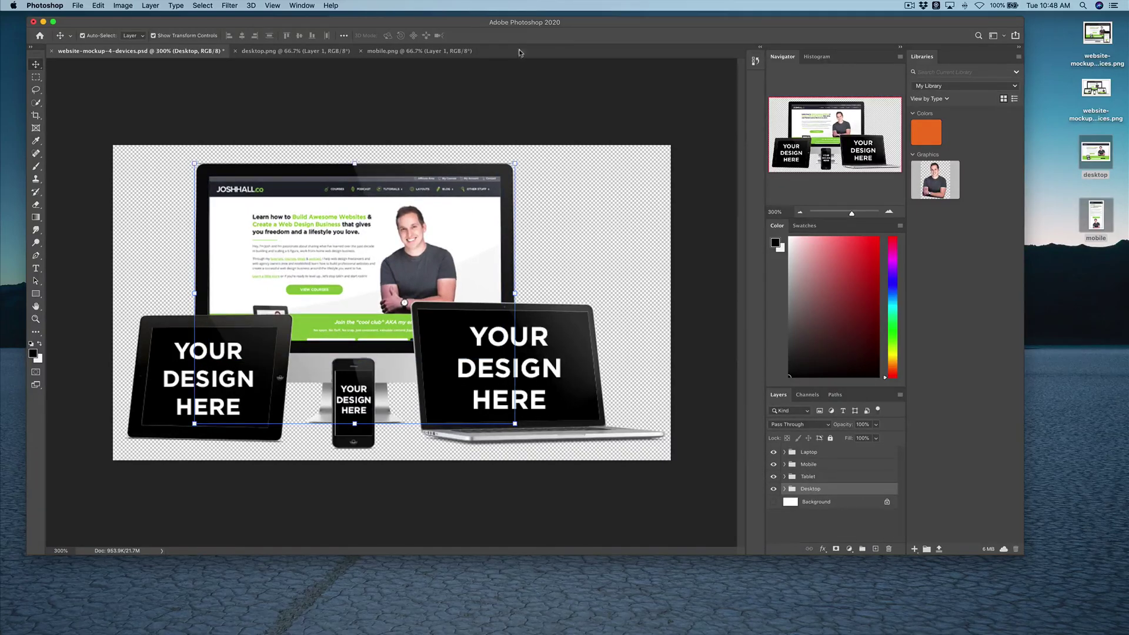
Bring the desktop.png screenshot into the 4-device mockup again and scale it to about 8.51% over the tablet.
left_click(272, 54)
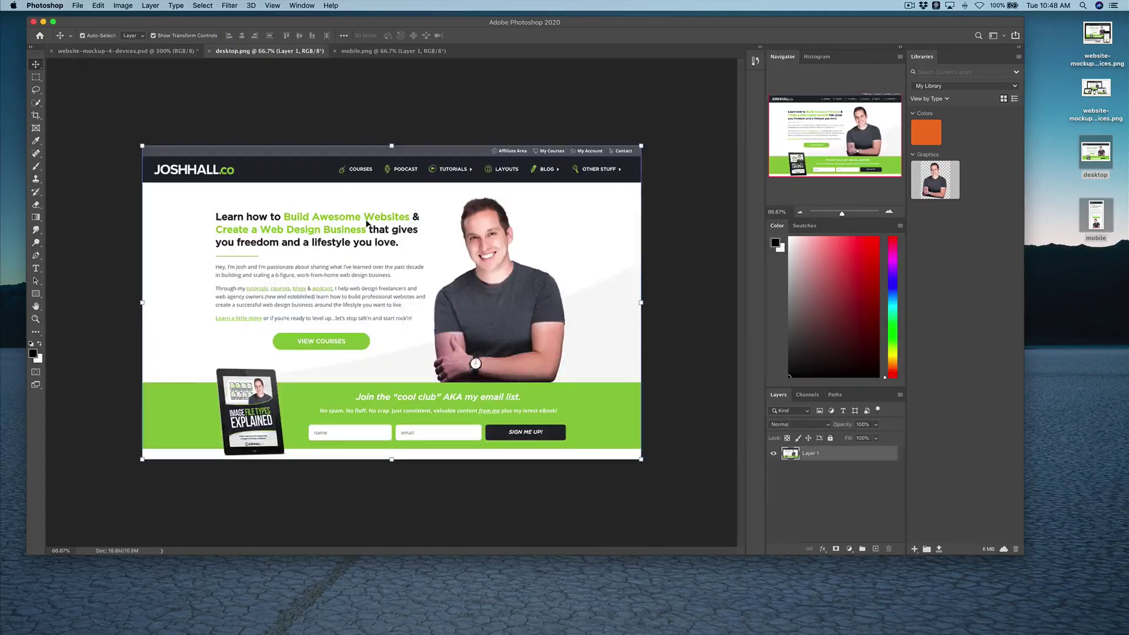
left_click_drag(377, 219, 600, 322)
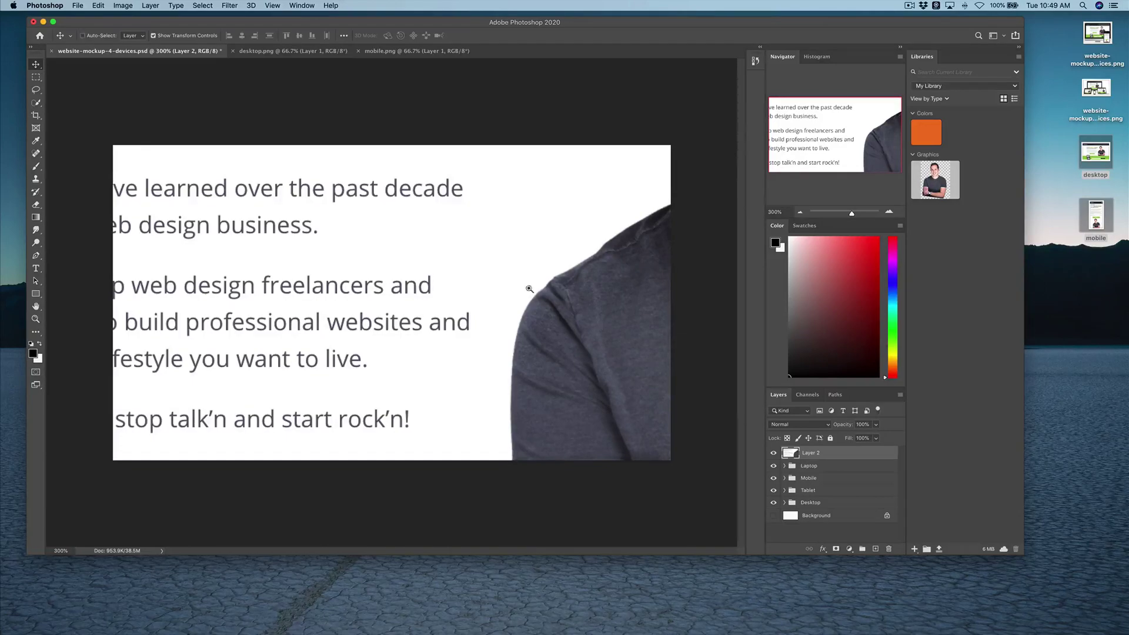
scroll(497, 282, "right", 2)
key("super+1")
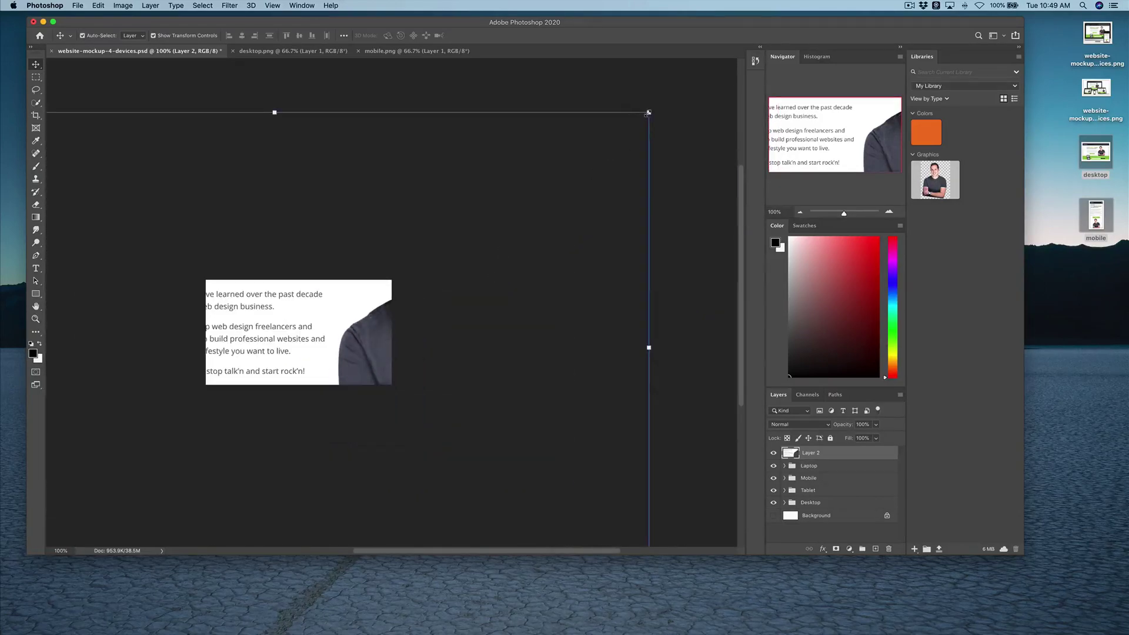
left_click_drag(649, 112, 275, 334)
key("super+equal")
key("super+equal")
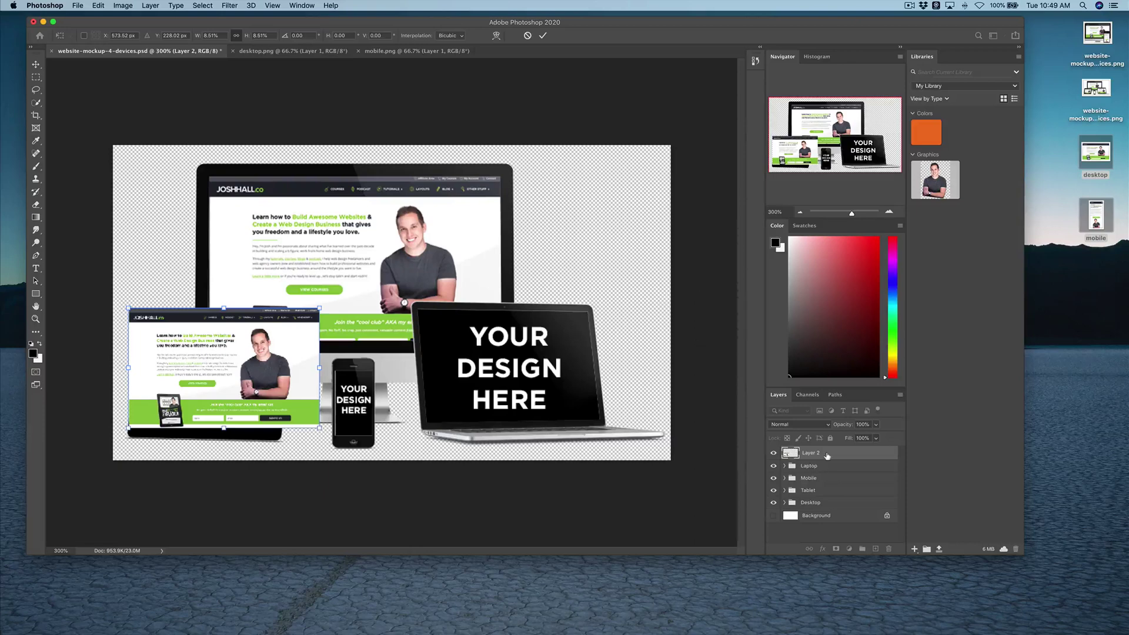
Duplicate the second desktop screenshot layer above the device groups, and hide the copy.
left_click_drag(826, 454, 830, 465)
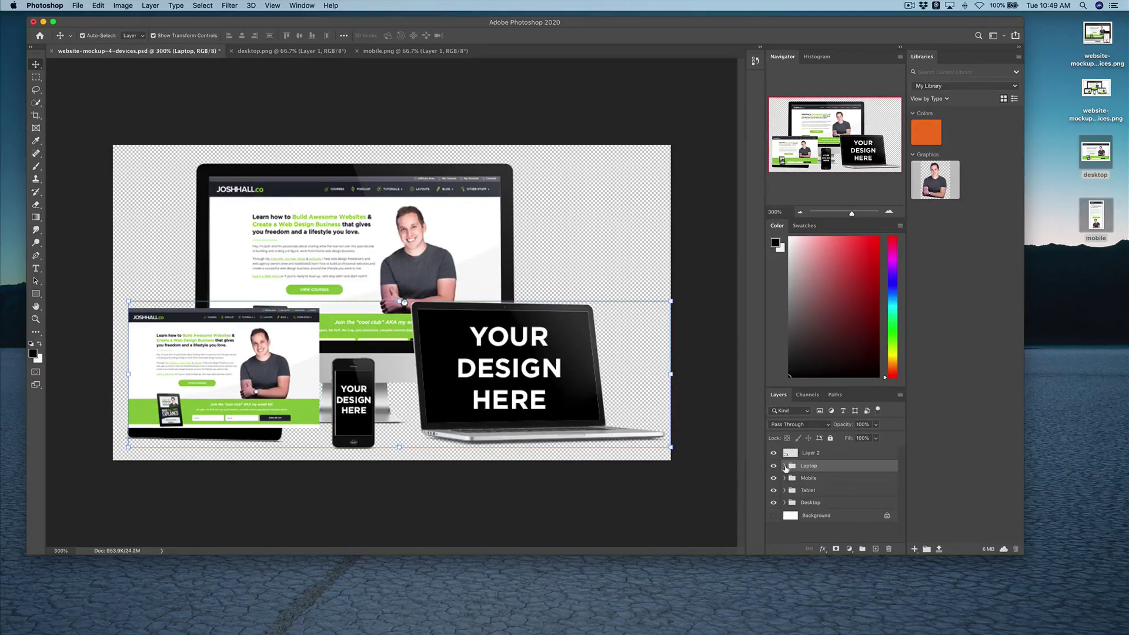
left_click(785, 466)
left_click_drag(824, 480, 810, 451)
left_click(785, 479)
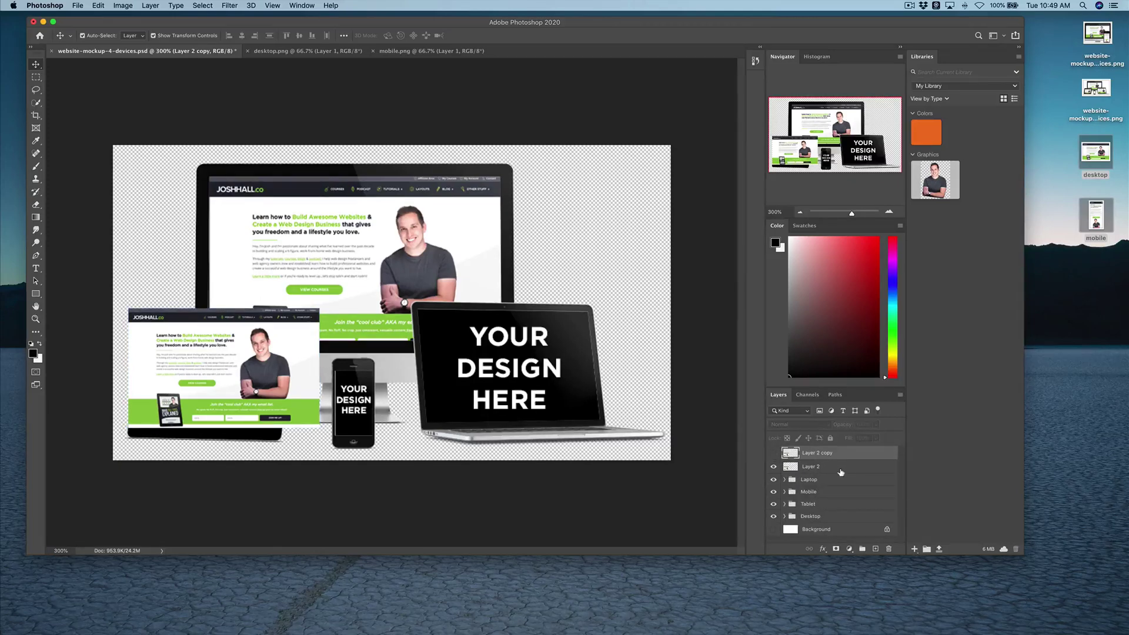
Move the visible screenshot layer into the Tablet group as a clipped layer below the placeholder text, and shrink it to the tablet's screen.
left_click_drag(834, 470, 807, 503)
left_click(784, 490)
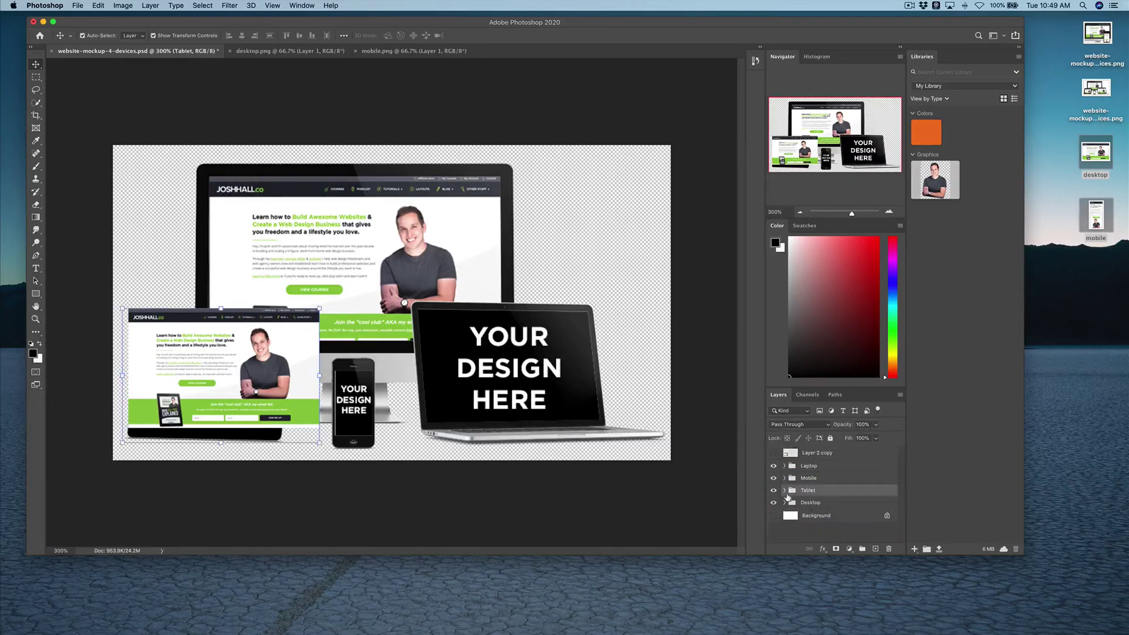
left_click_drag(830, 508, 823, 535)
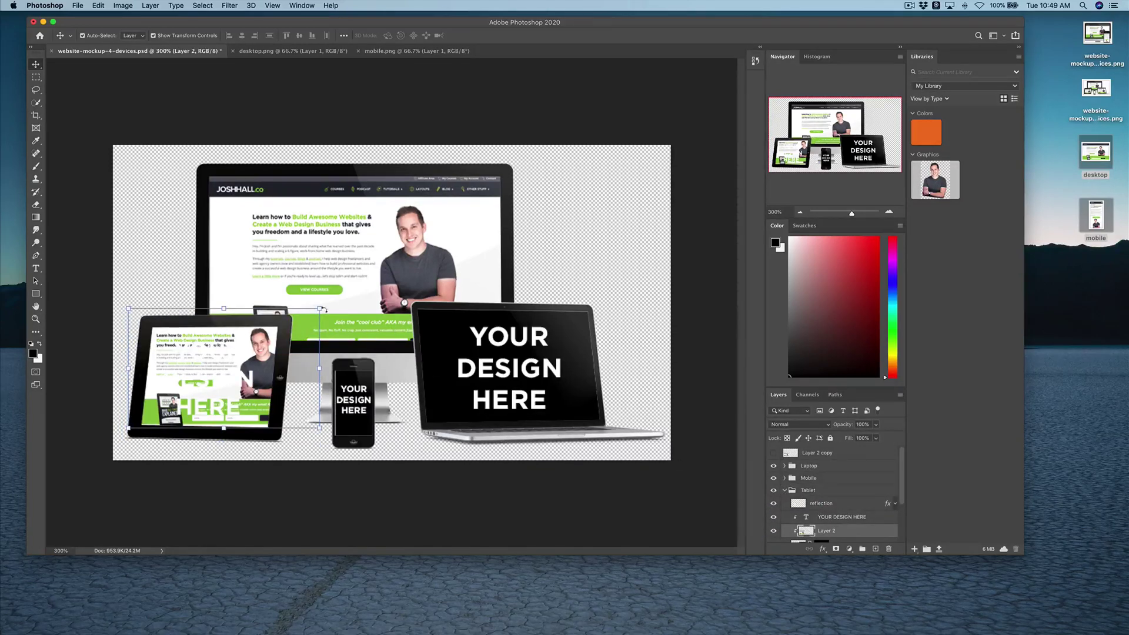
left_click_drag(319, 308, 289, 327)
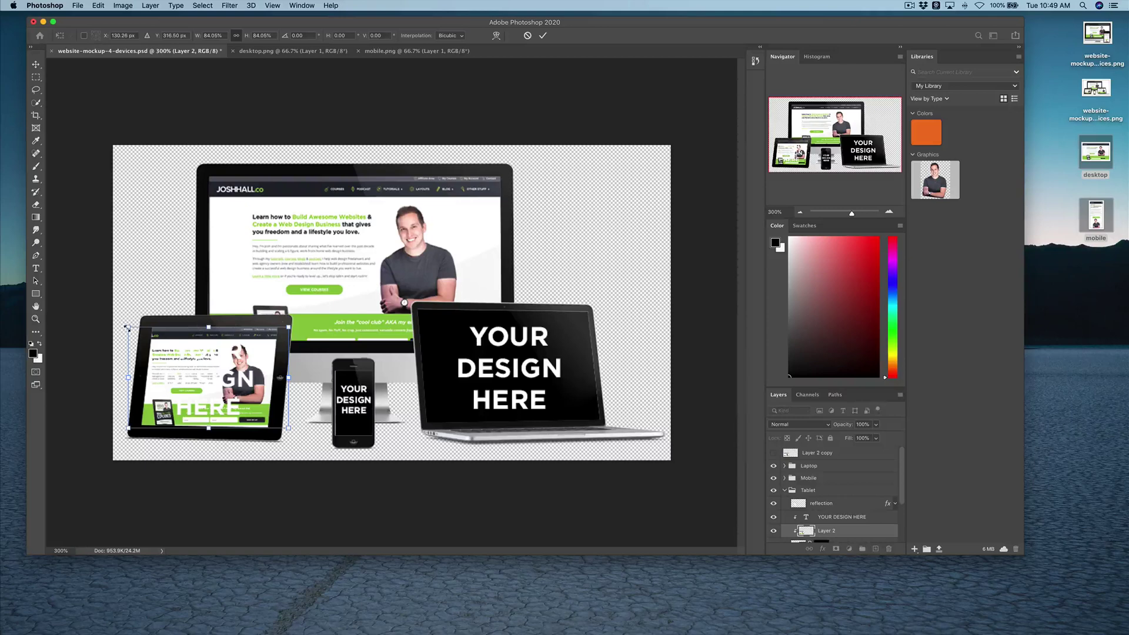
left_click_drag(128, 327, 155, 340)
key("Return")
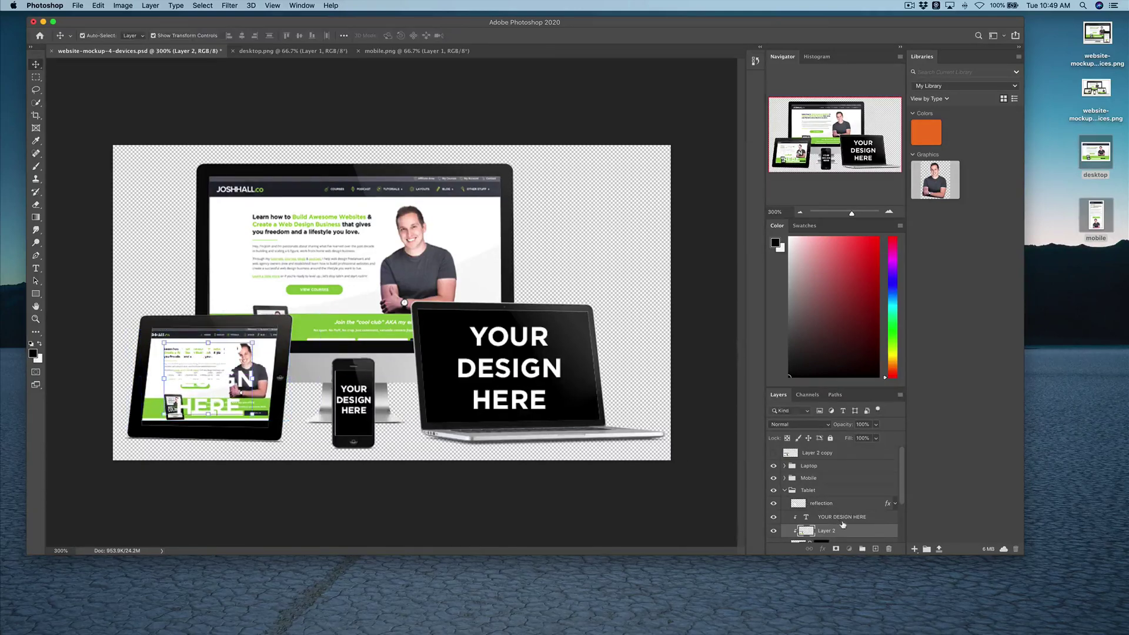
Delete the YOUR DESIGN HERE text layer from the Tablet group.
left_click_drag(842, 520, 892, 556)
left_click(890, 551)
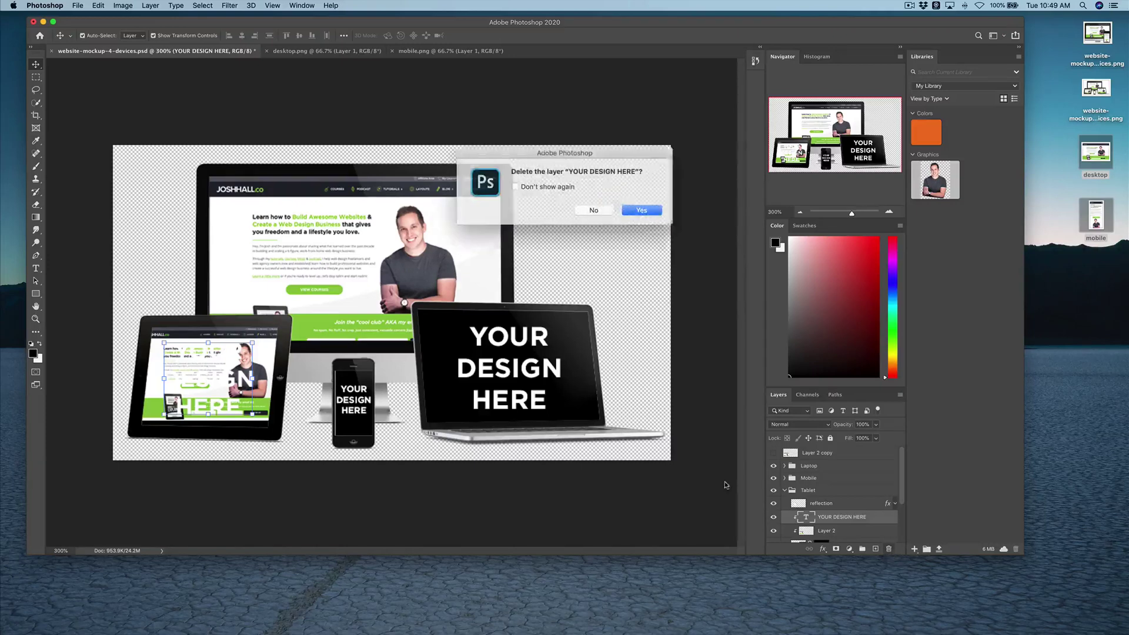
left_click(638, 210)
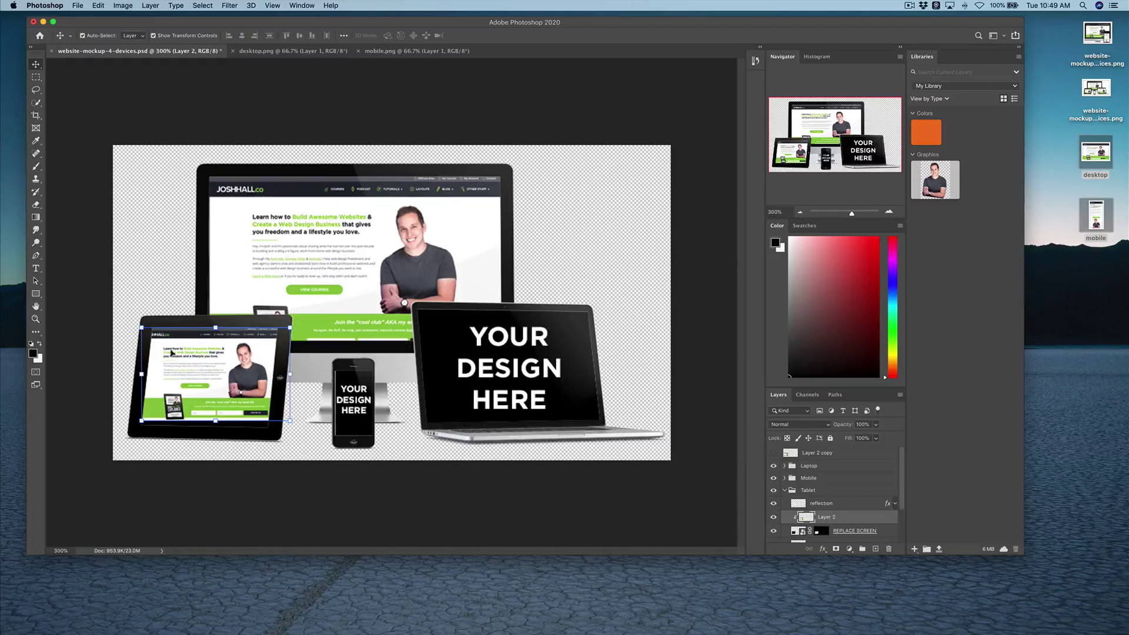
Skew the tablet's website screenshot so its corners match the angled tablet screen, and collapse the Tablet group.
left_click(99, 6)
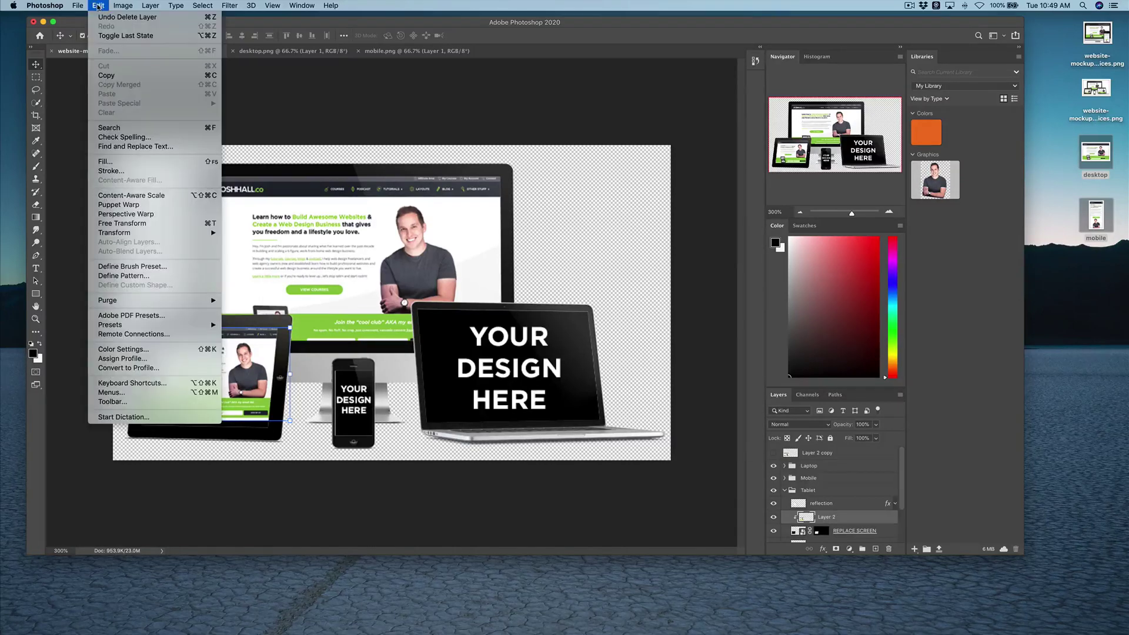
mouse_move(116, 234)
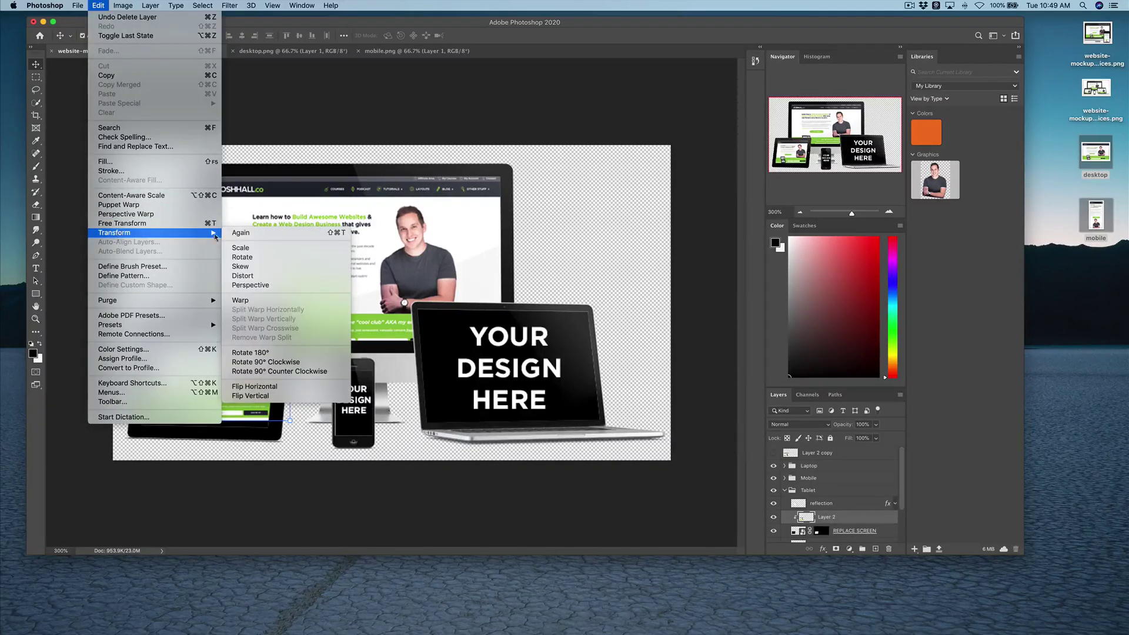
left_click(250, 266)
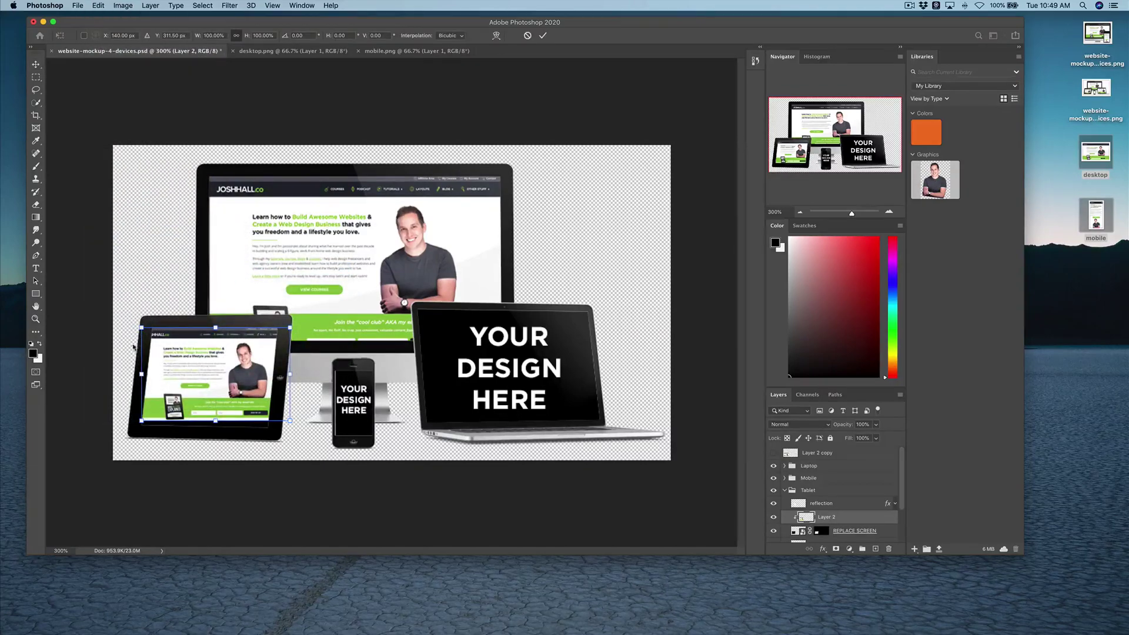
left_click_drag(142, 328, 151, 328)
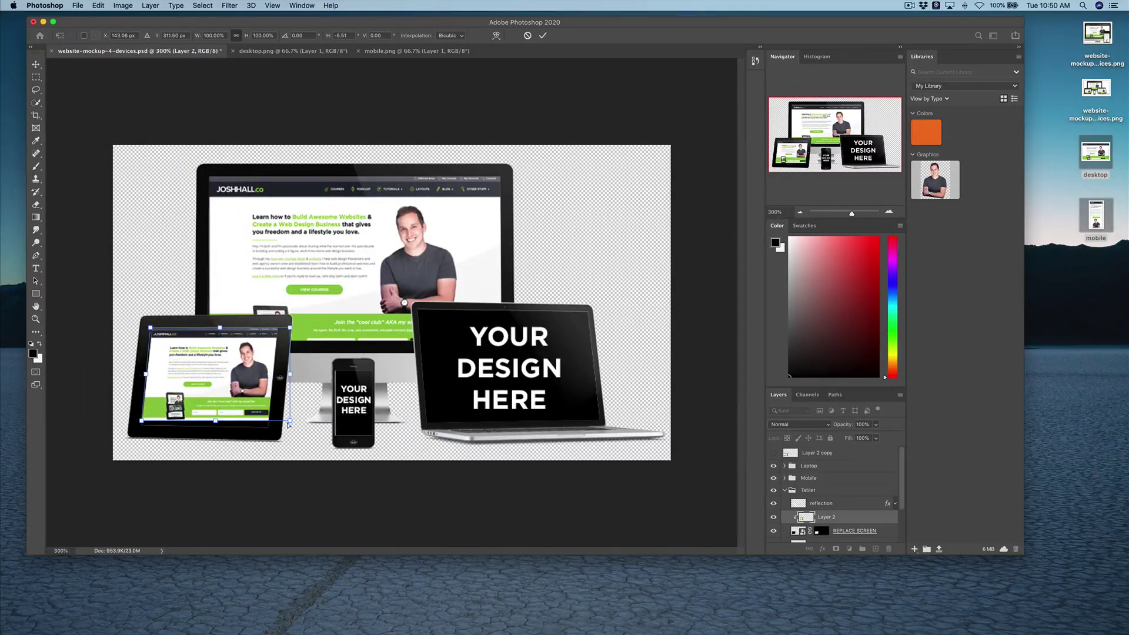
left_click_drag(290, 422, 267, 425)
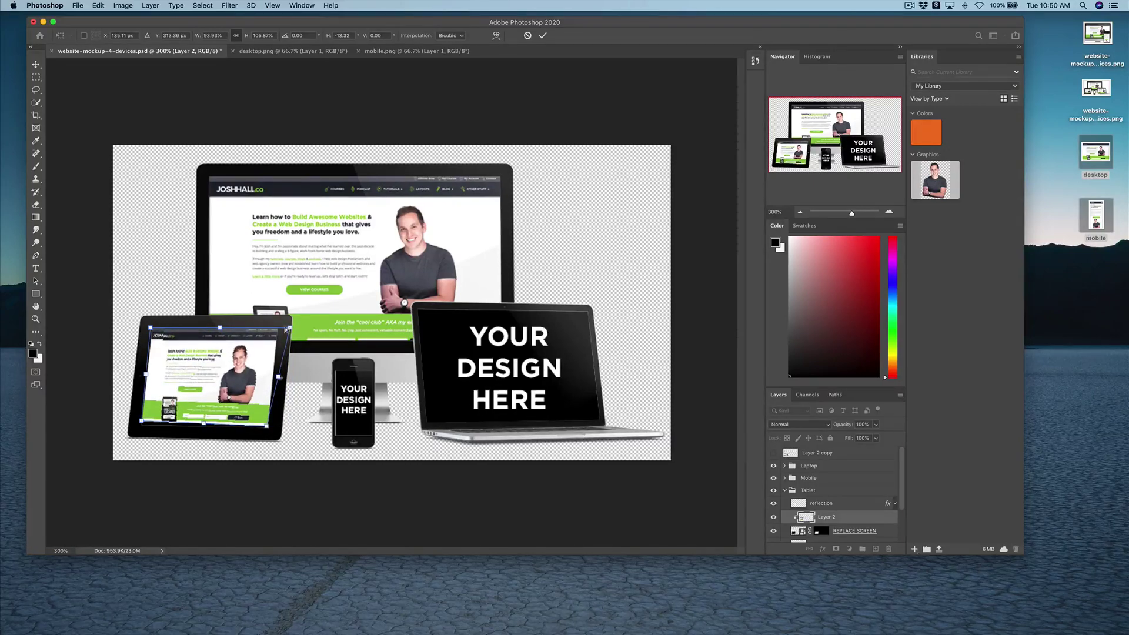
left_click_drag(287, 329, 279, 327)
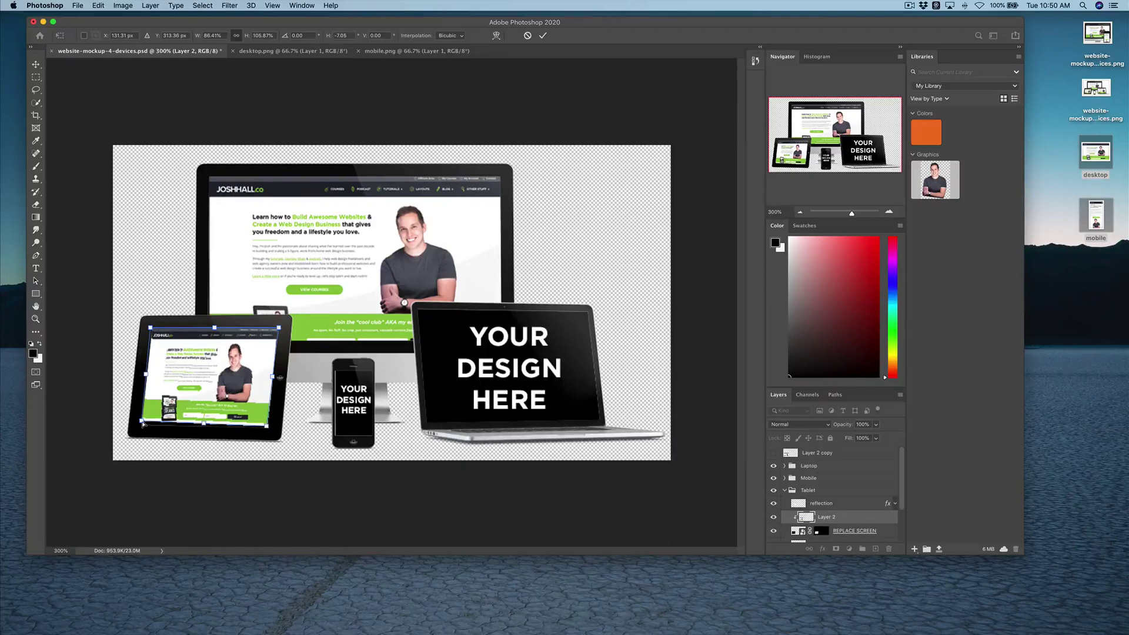
left_click_drag(141, 425, 141, 425)
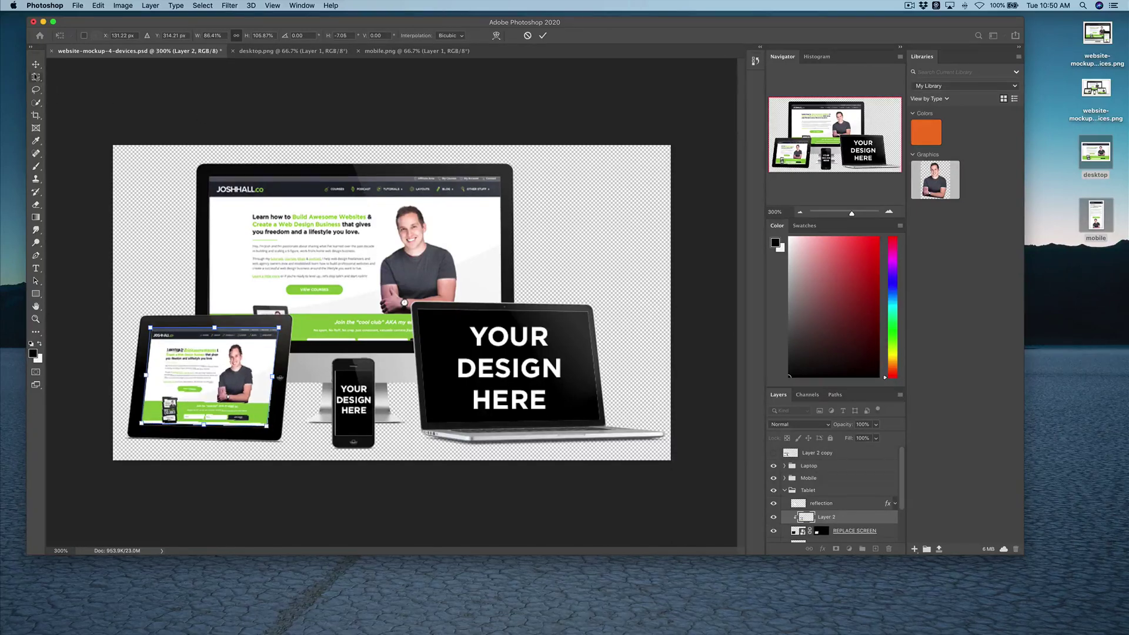
left_click(36, 64)
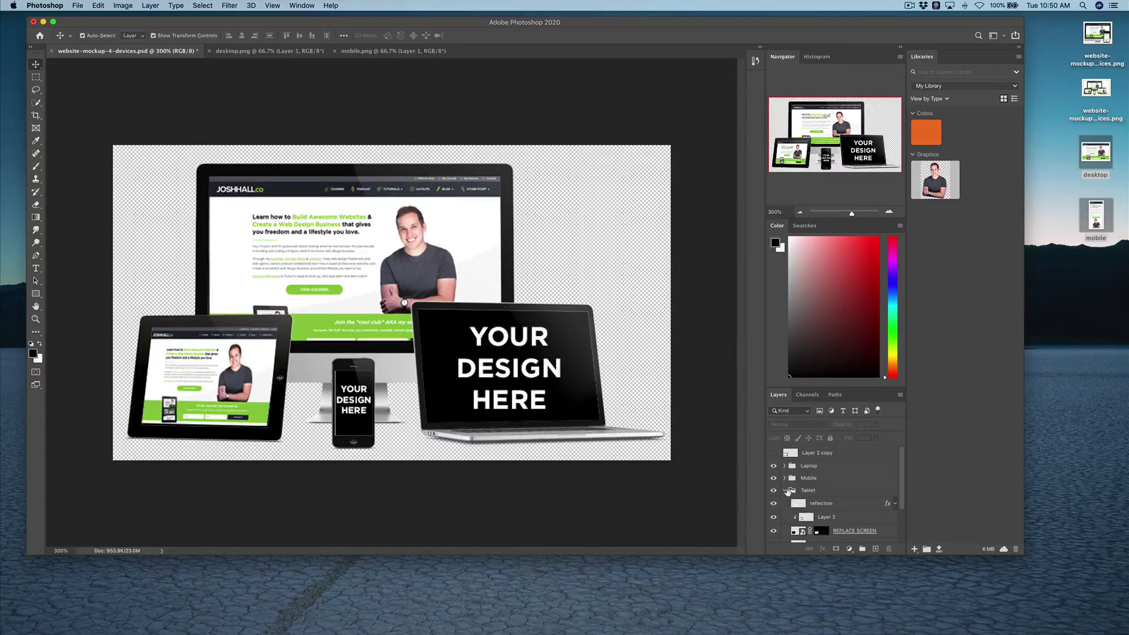
left_click(786, 490)
Show the hidden screenshot copy and place it over the laptop screen as a clipped layer below the placeholder text in the Laptop group.
left_click(774, 453)
left_click_drag(828, 455, 828, 471)
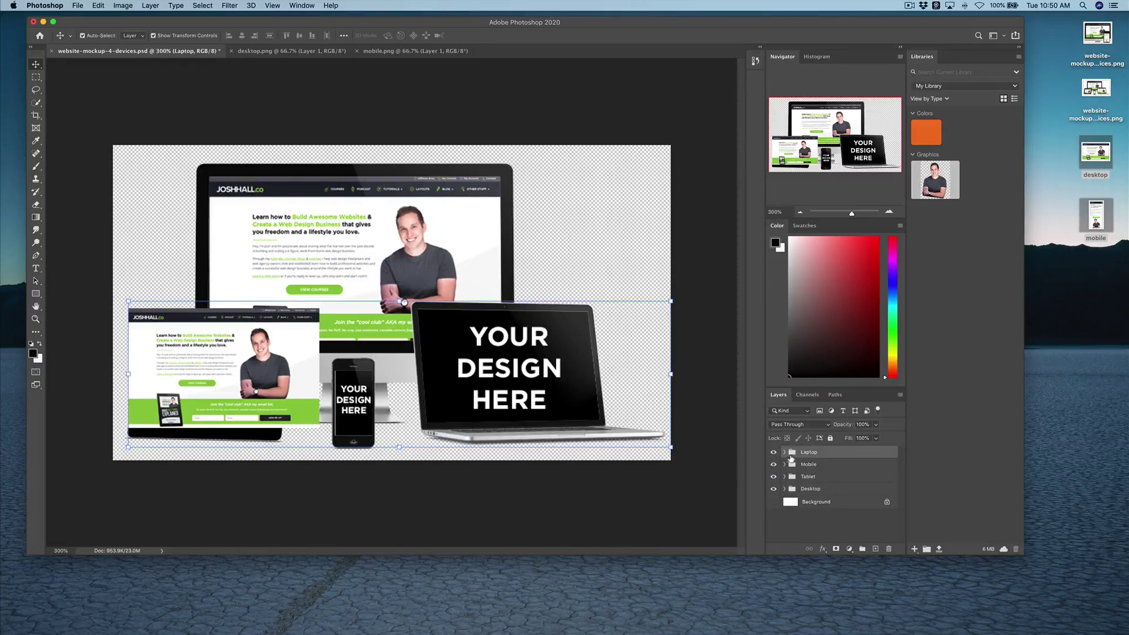
left_click(785, 452)
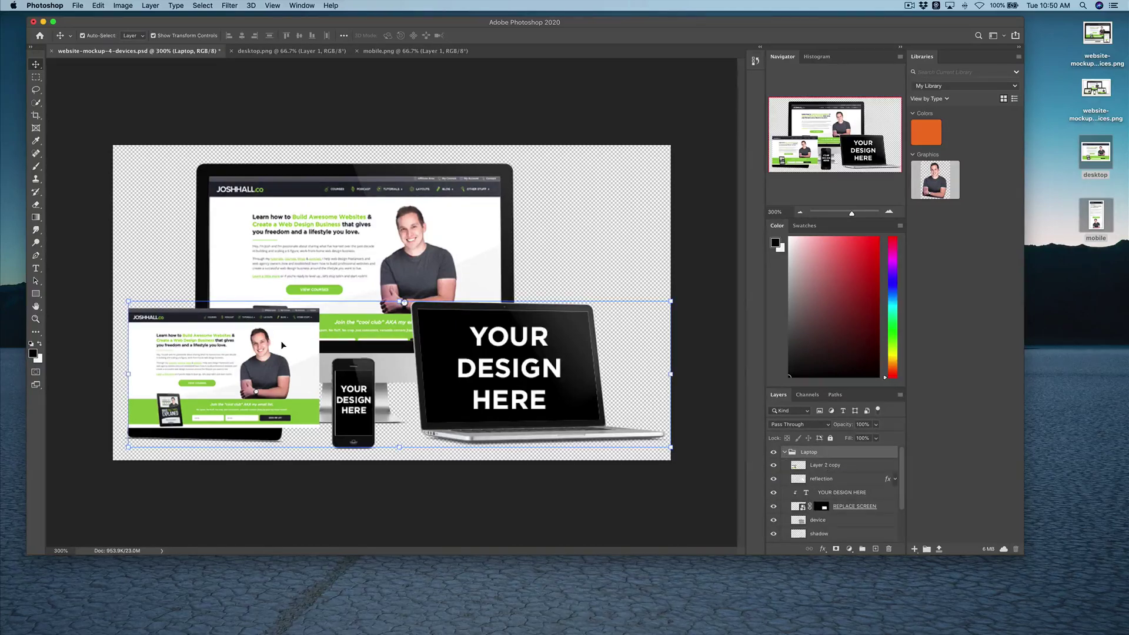
left_click(831, 468)
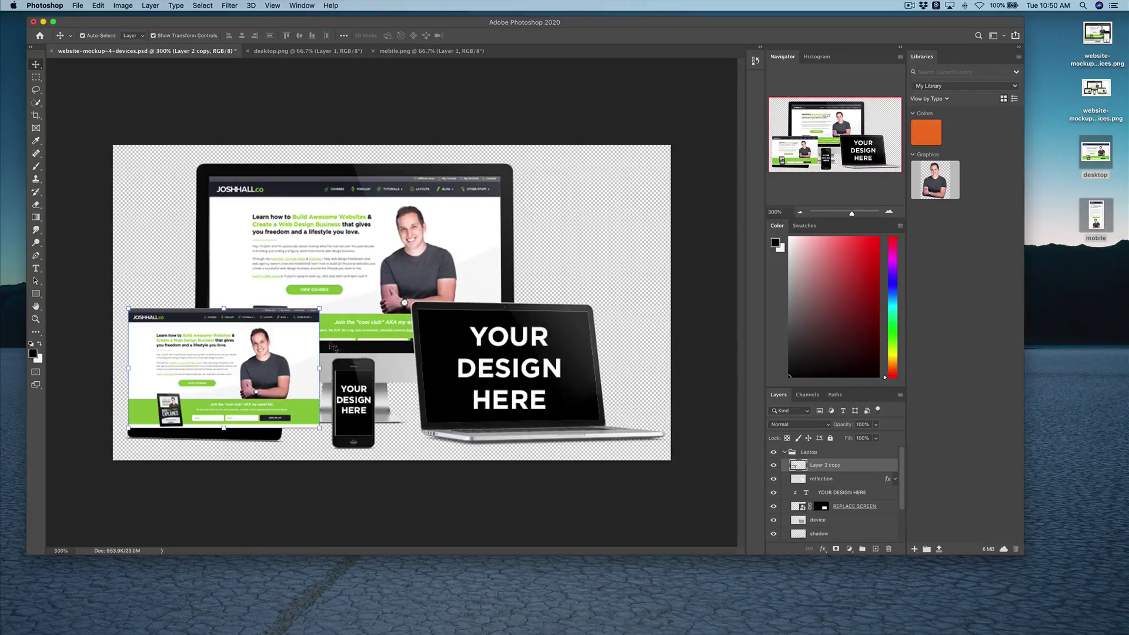
left_click_drag(333, 346, 592, 344)
left_click_drag(841, 477, 843, 503)
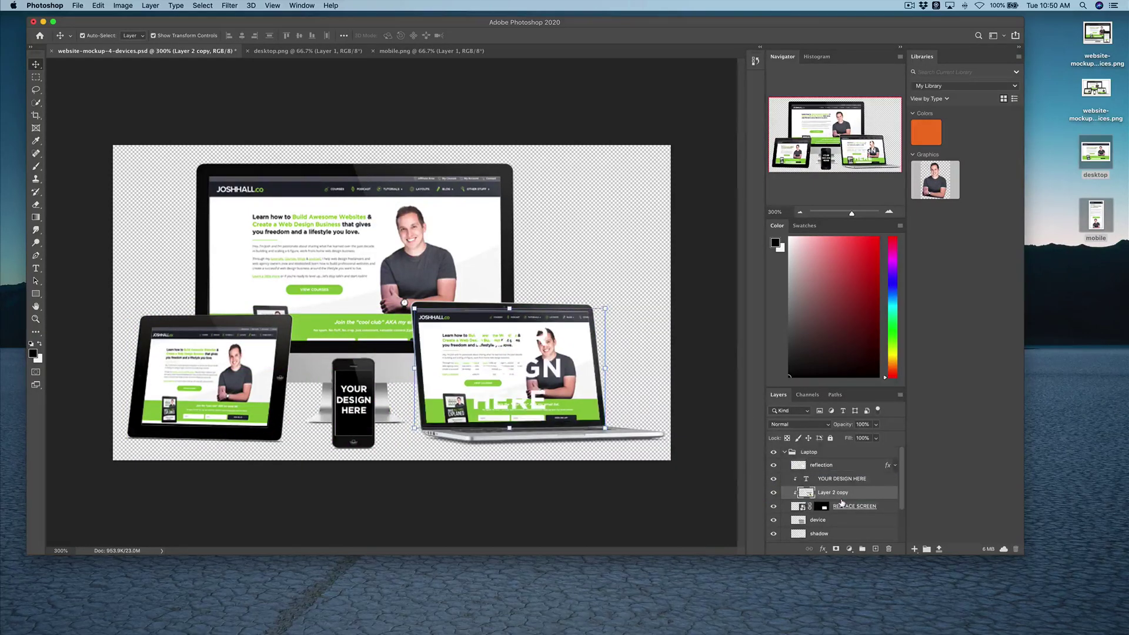
Delete the YOUR DESIGN HERE text layer from the Laptop group.
left_click(821, 479)
left_click(889, 549)
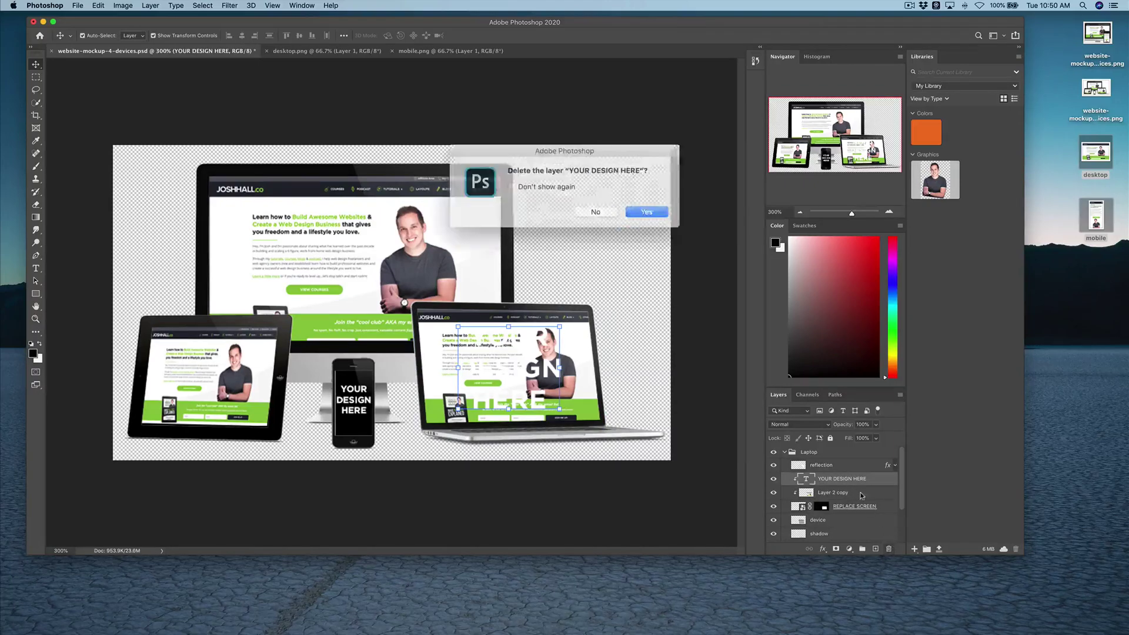
left_click(647, 211)
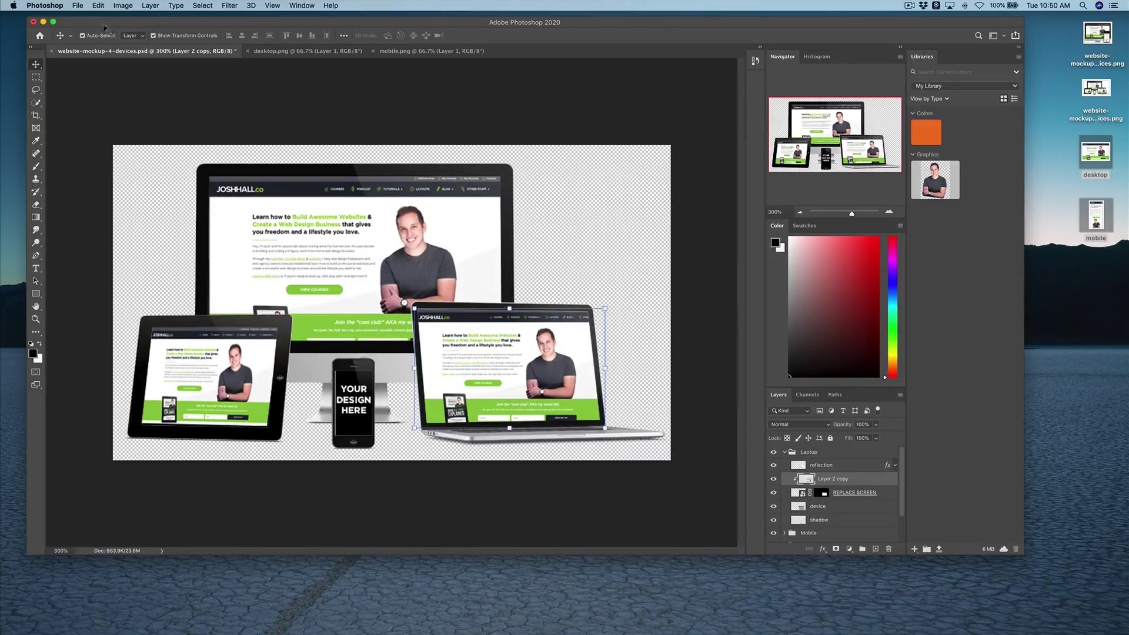
Skew the laptop's website screenshot so its corners match the slanted laptop screen, and collapse the Laptop group.
left_click(98, 5)
mouse_move(124, 233)
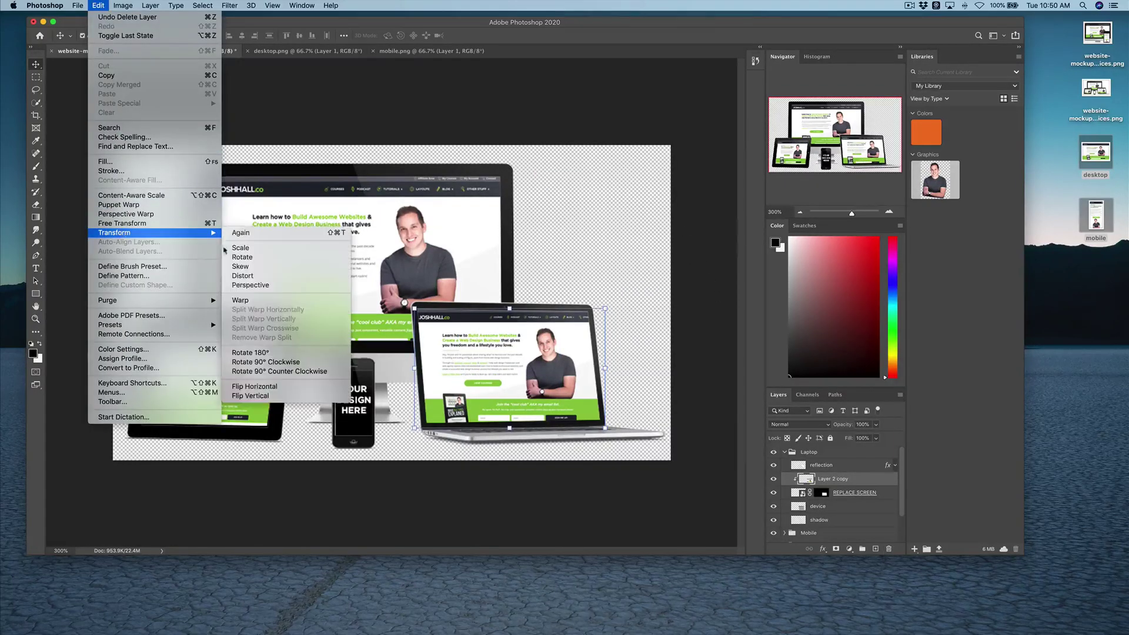
left_click(241, 267)
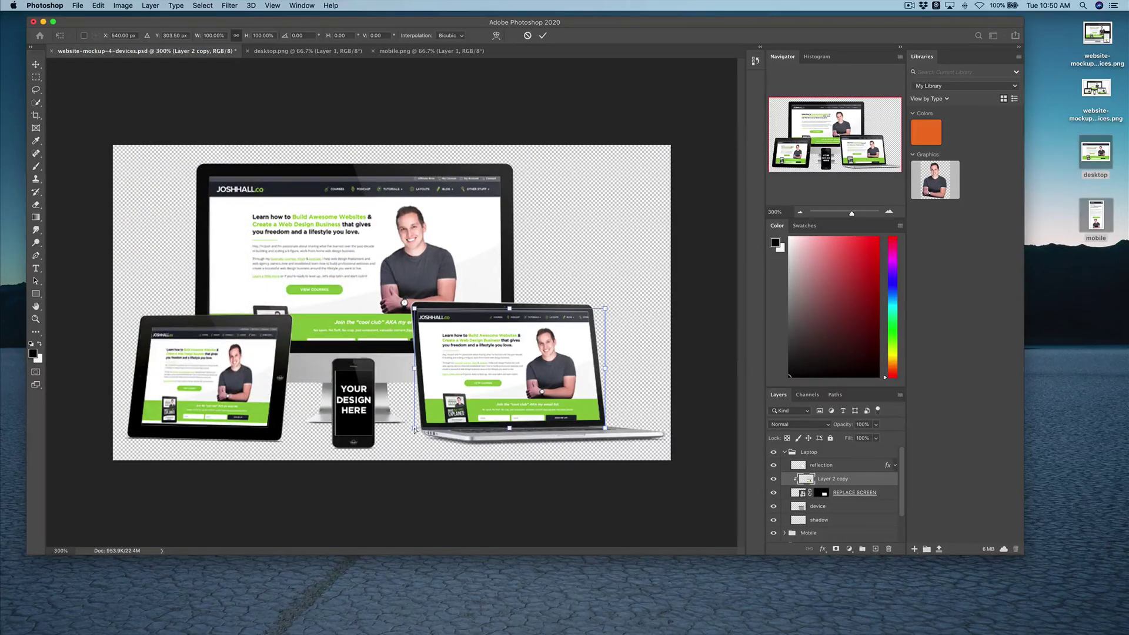
left_click_drag(414, 430, 429, 428)
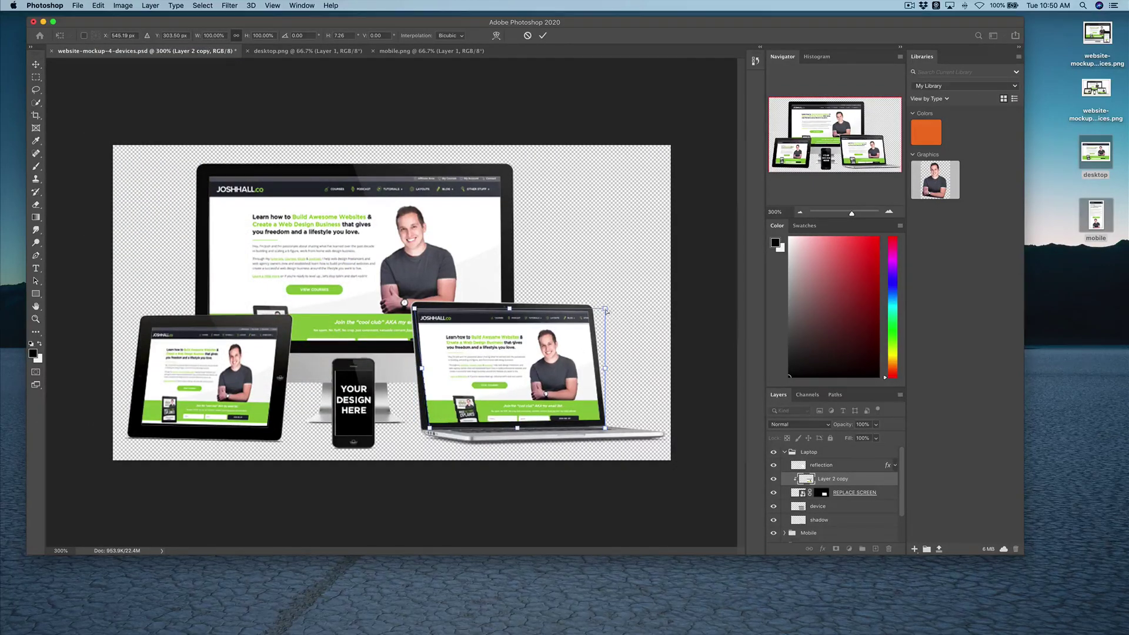
left_click_drag(606, 309, 590, 308)
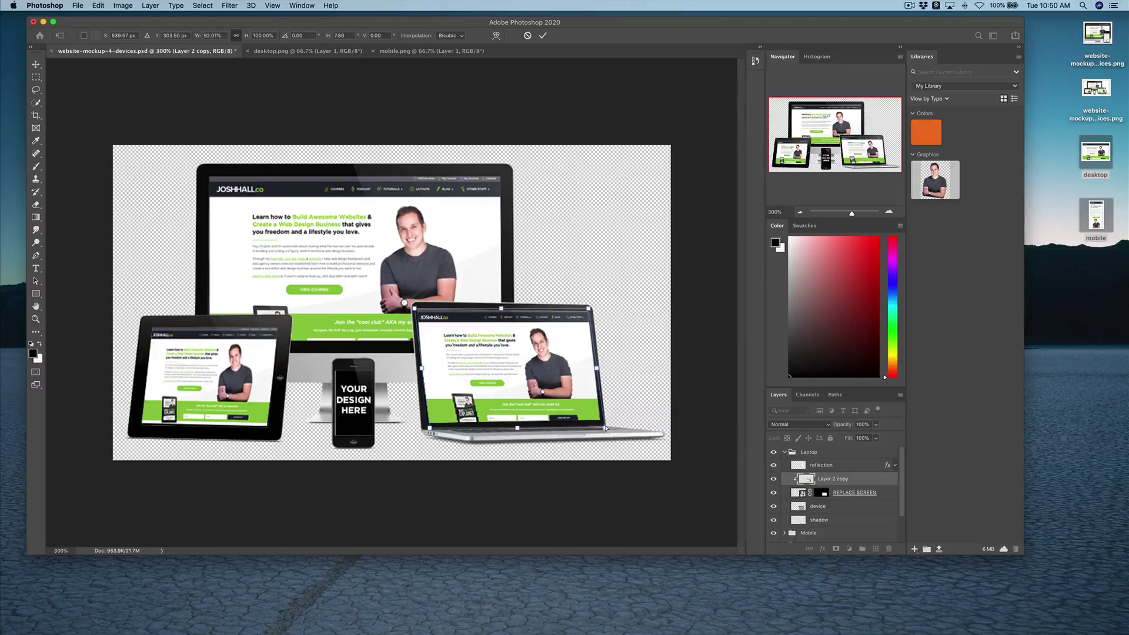
left_click_drag(605, 428, 604, 423)
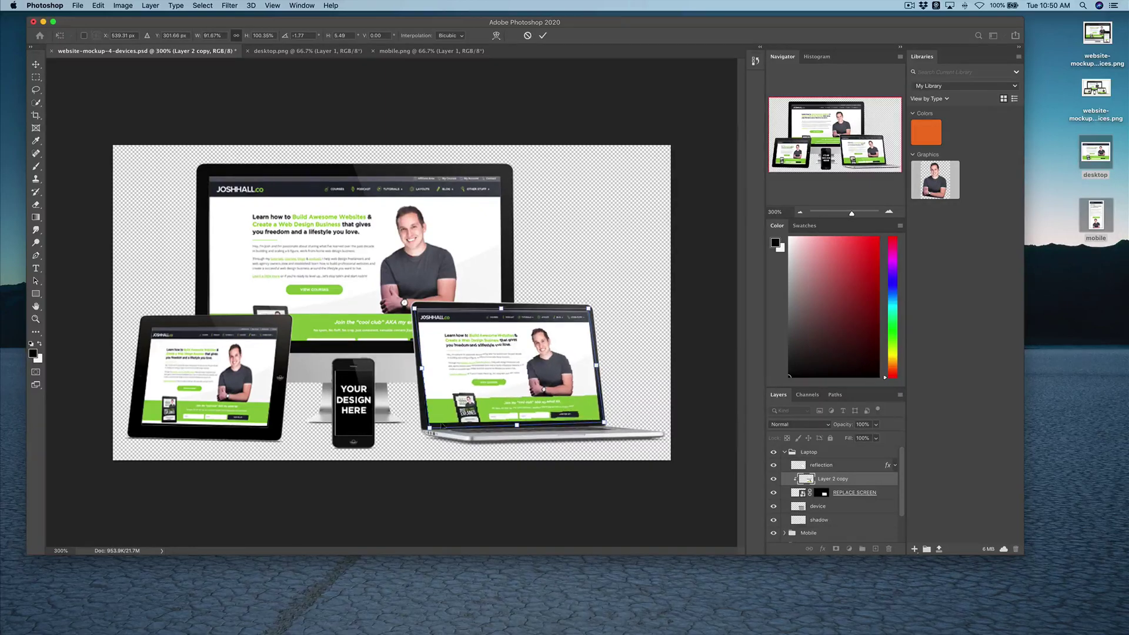
left_click_drag(430, 431, 429, 423)
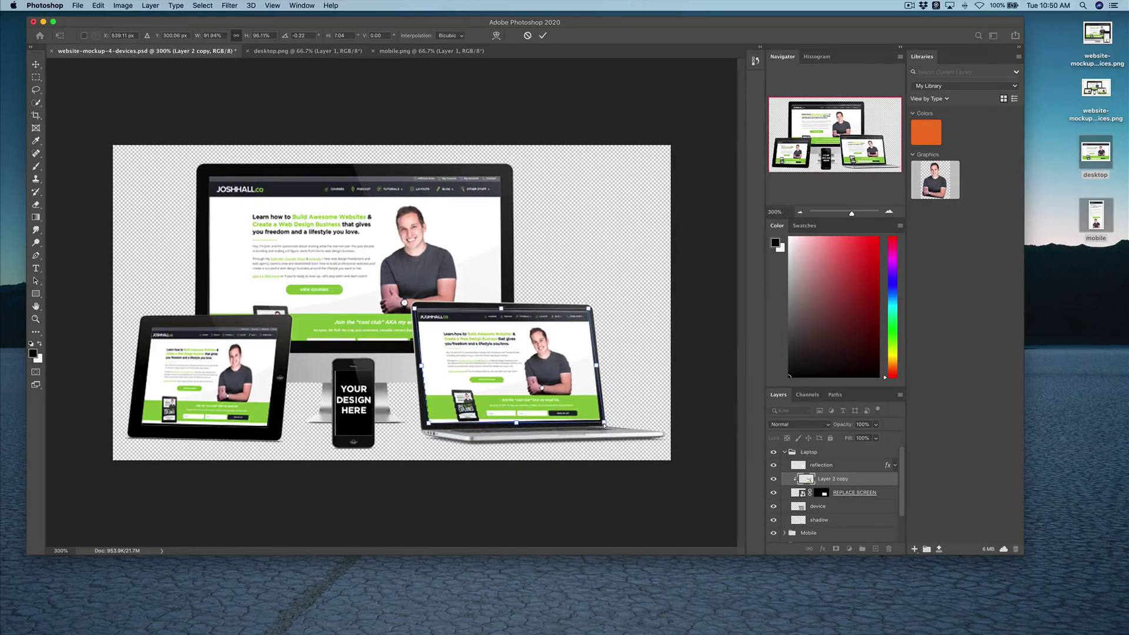
left_click_drag(604, 425, 602, 422)
key("Return")
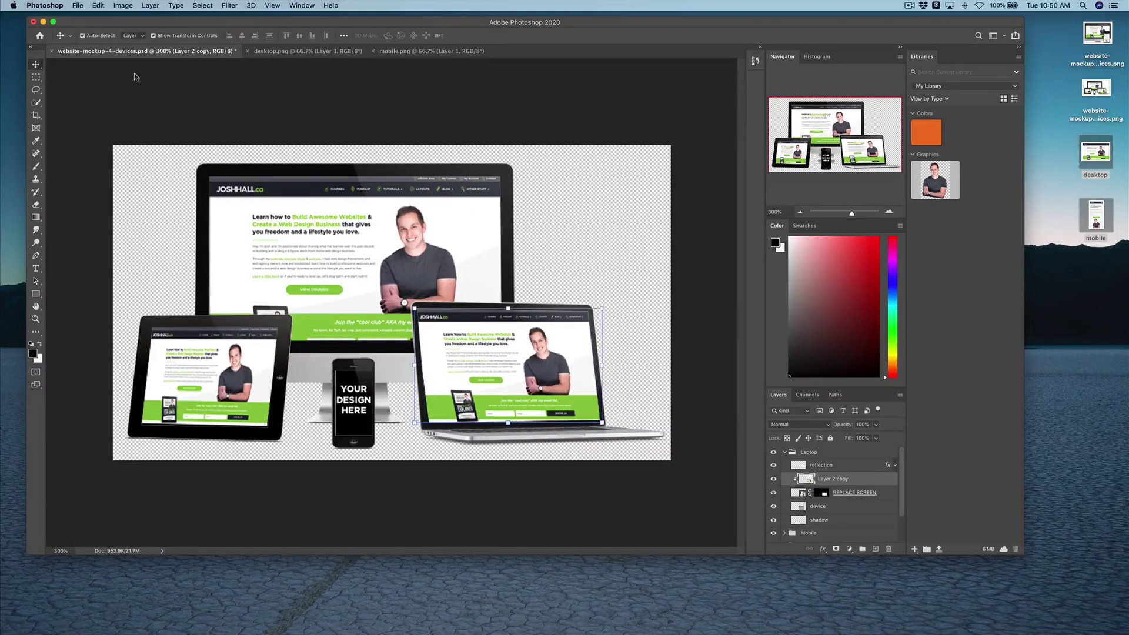
left_click(634, 344)
left_click(785, 452)
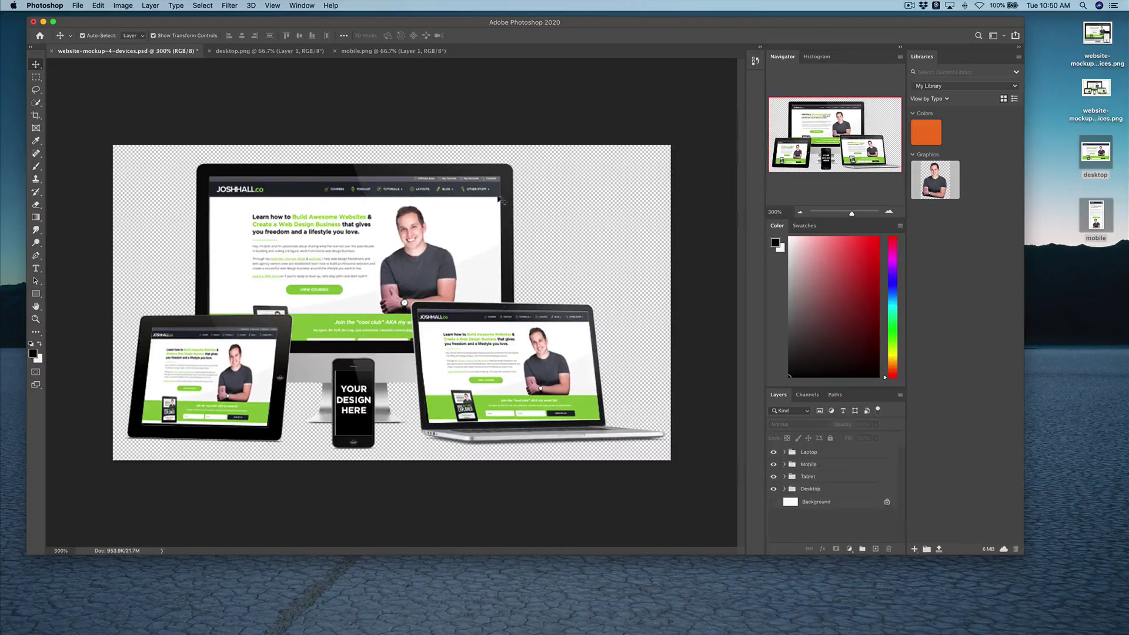
Bring the mobile.png screenshot into the 4-device mockup and shrink it to roughly cover the phone.
left_click(376, 51)
left_click(156, 54)
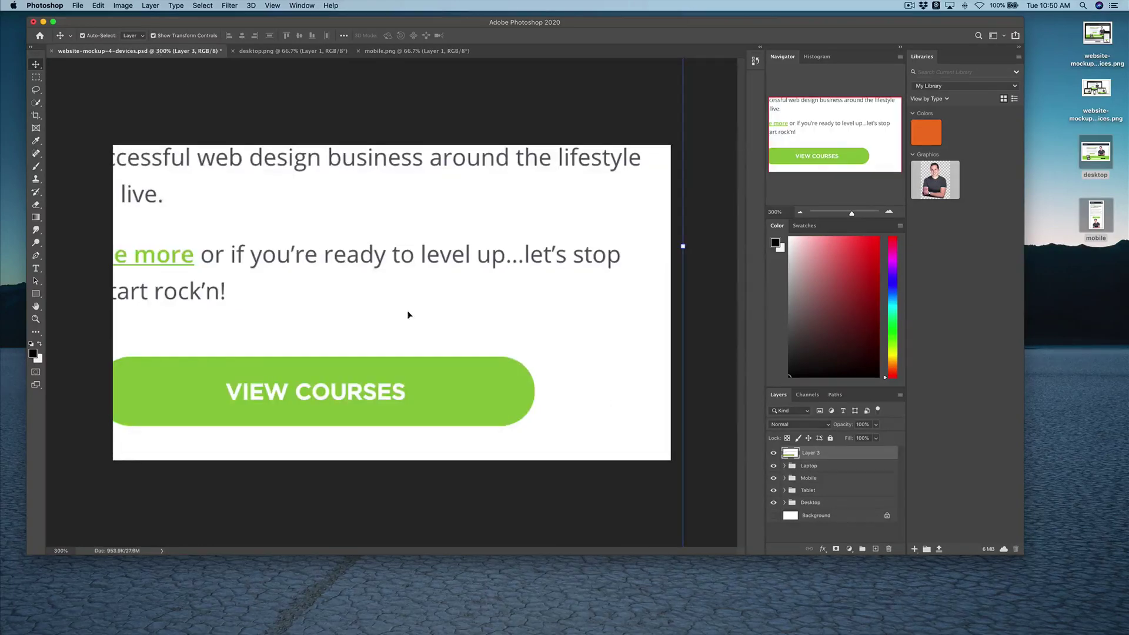
left_click(409, 312, "alt")
left_click(408, 311, "alt")
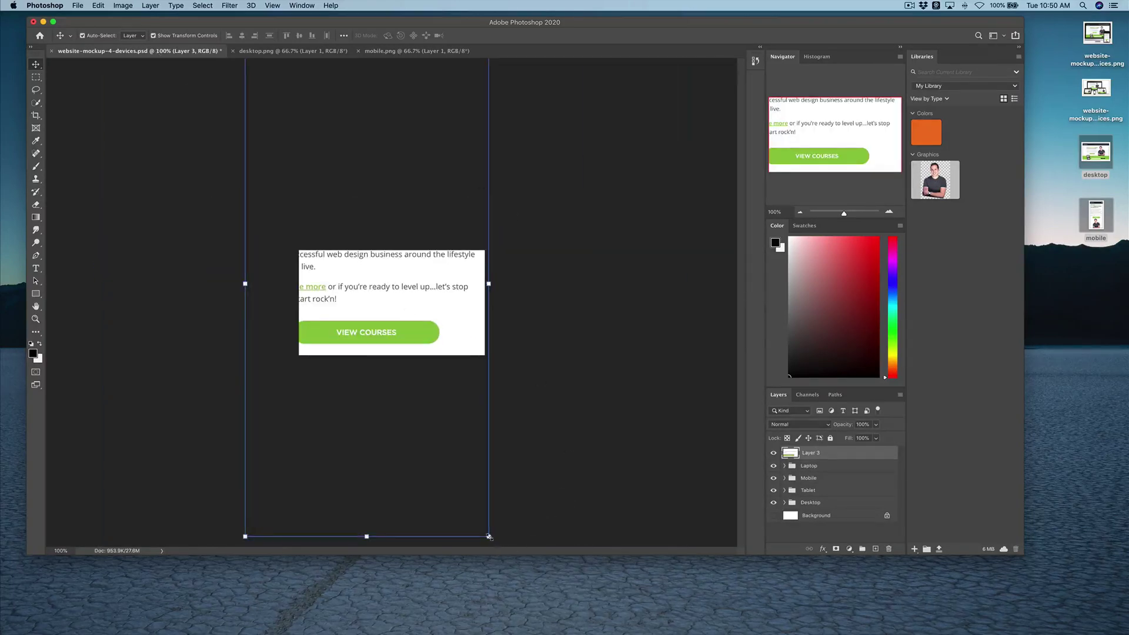
left_click_drag(489, 537, 406, 343)
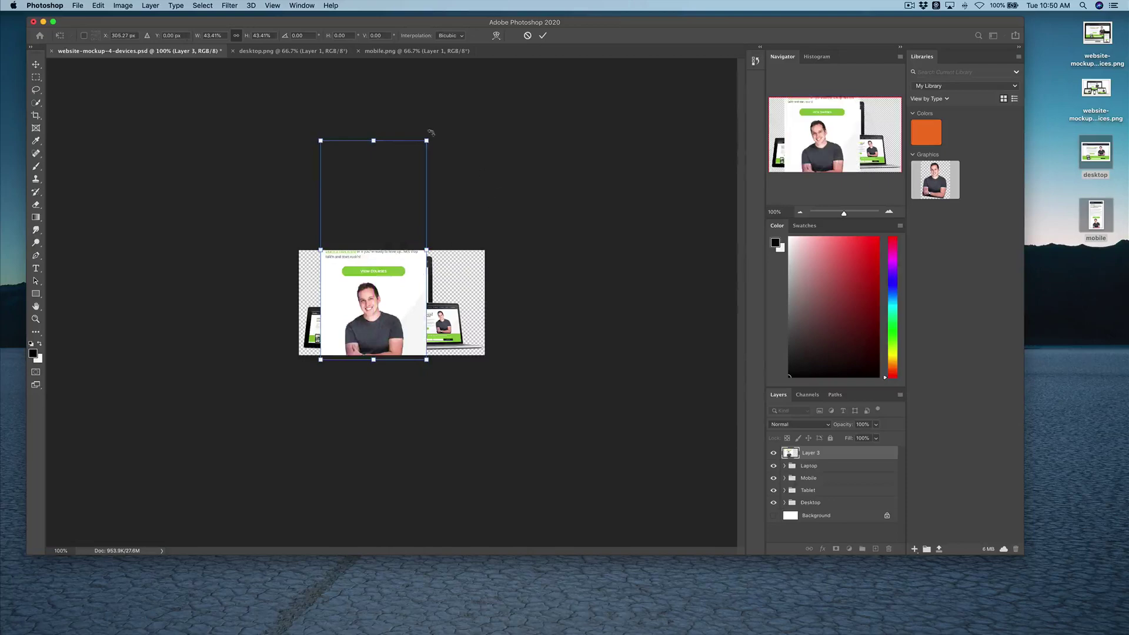
left_click_drag(325, 145, 382, 327)
left_click_drag(402, 369, 485, 352)
left_click(410, 335, "alt")
left_click(410, 335, "alt")
left_click(410, 335, "alt")
key("Return")
Move the mobile screenshot into the Mobile group, clipped to the REPLACE SCREEN layer, and delete the YOUR DESIGN HERE text layer there.
left_click_drag(812, 453, 792, 471)
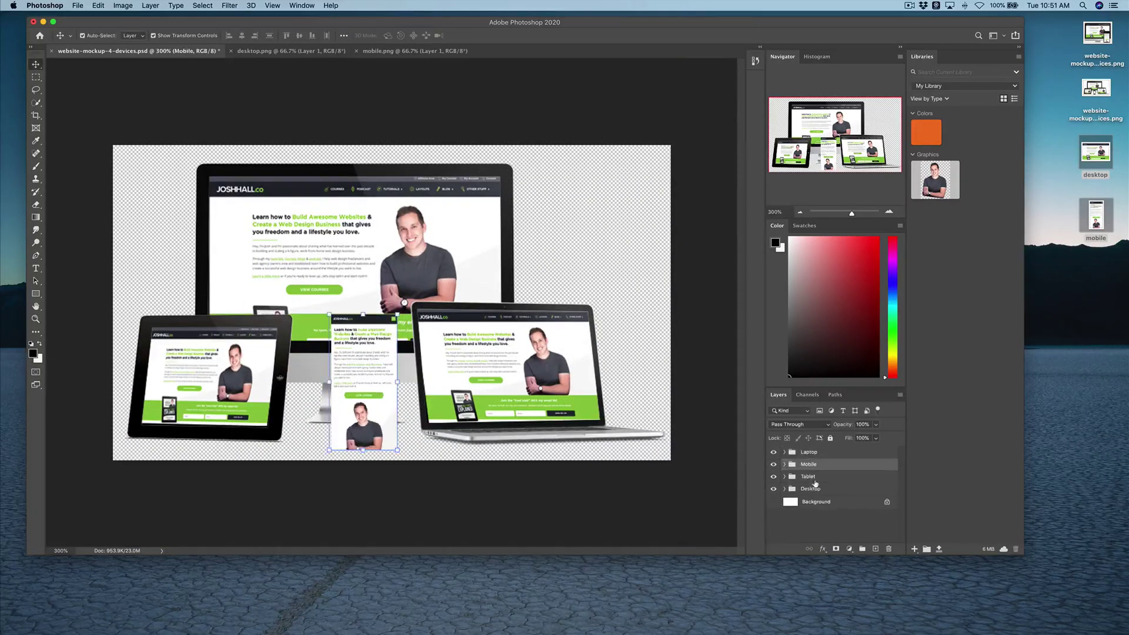
left_click(785, 477)
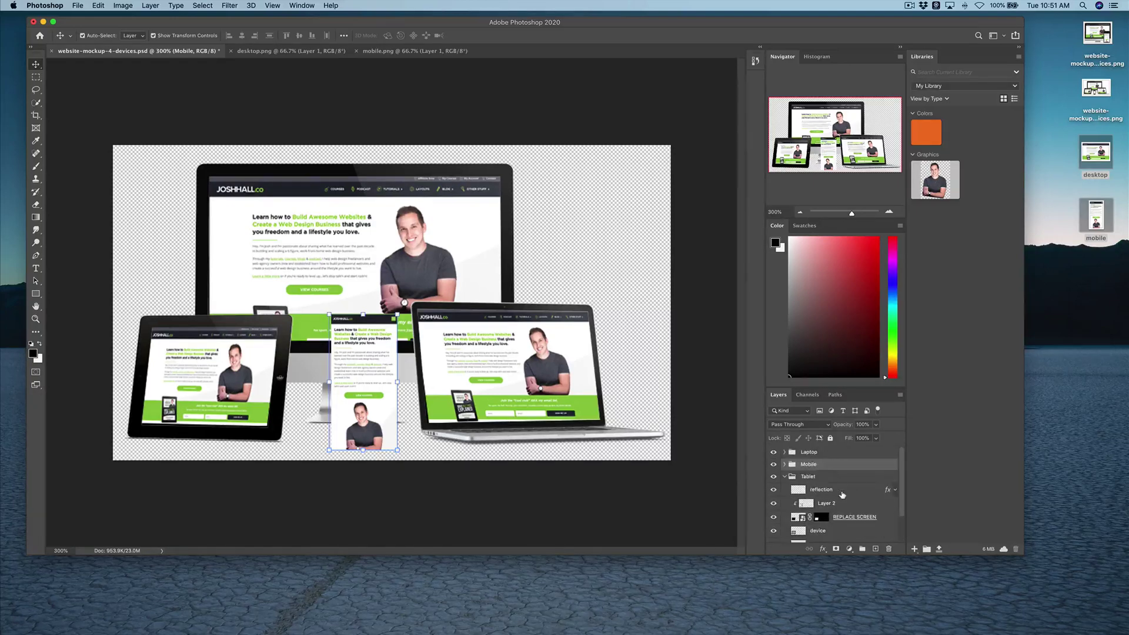
left_click(785, 465)
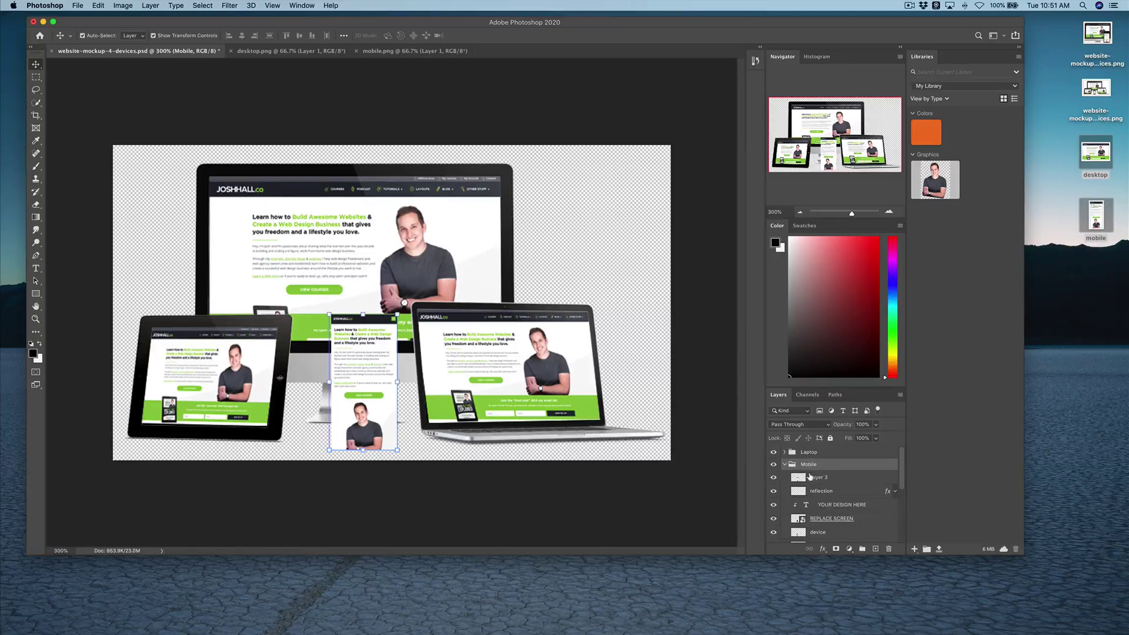
left_click(774, 478)
left_click(773, 478)
left_click_drag(819, 476, 887, 550)
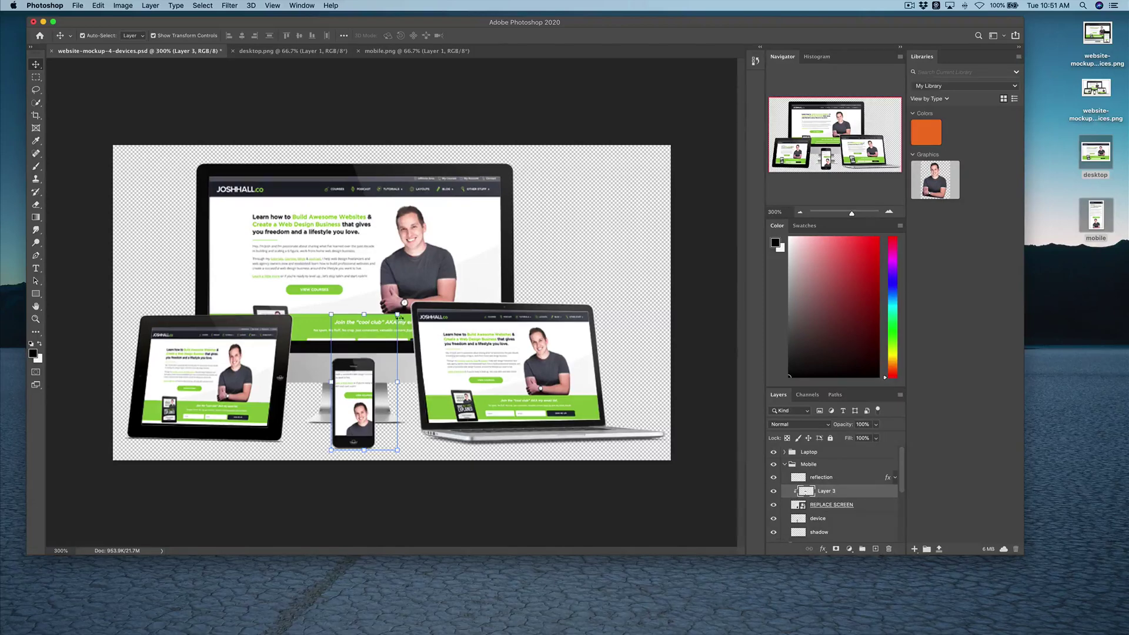
Scale the mobile screenshot to about 58.12% to fit the phone's screen, and collapse the Mobile and Tablet groups.
left_click_drag(397, 315, 360, 394)
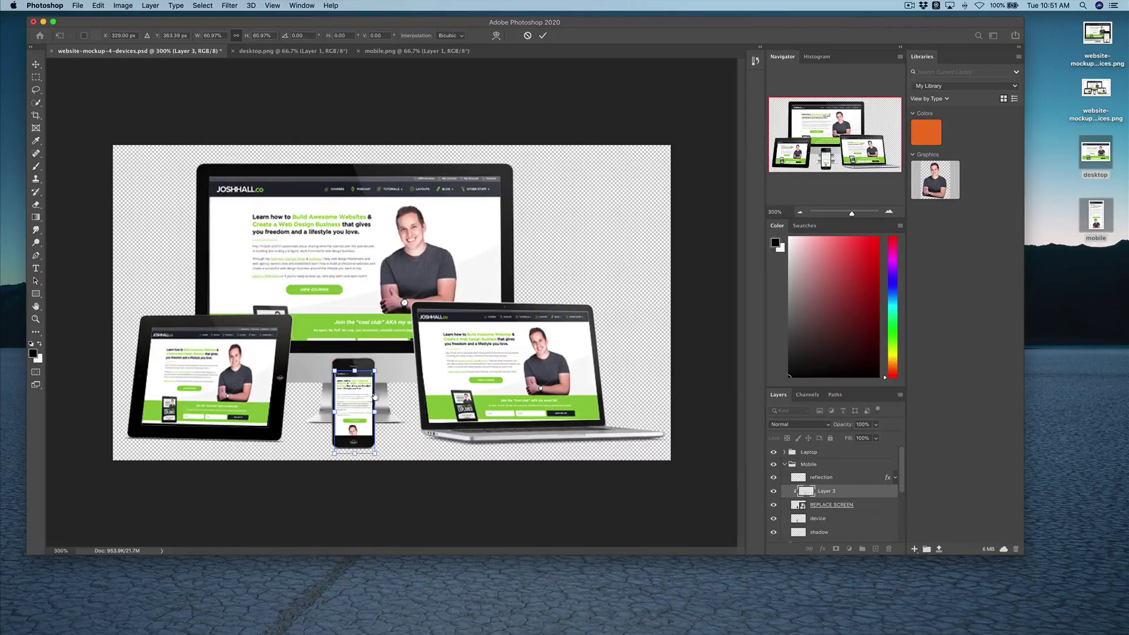
key("super+equal")
key("super+equal")
left_click_drag(375, 531, 372, 524)
key("super+minus")
key("super+minus")
key("super+minus")
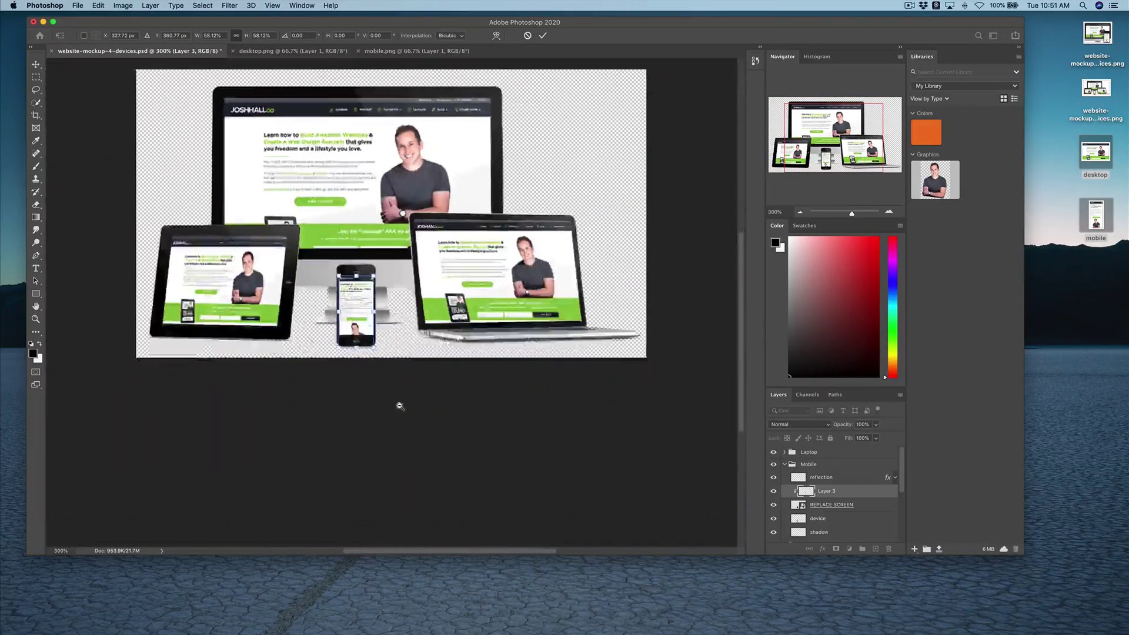
key("Return")
left_click(180, 141)
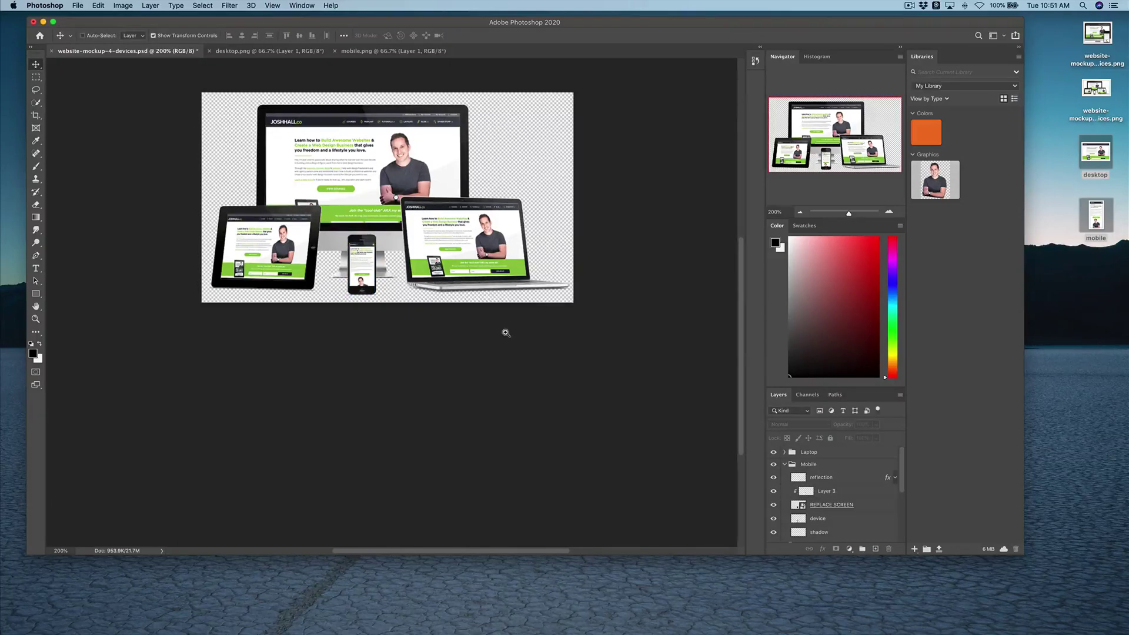
key("super+equal")
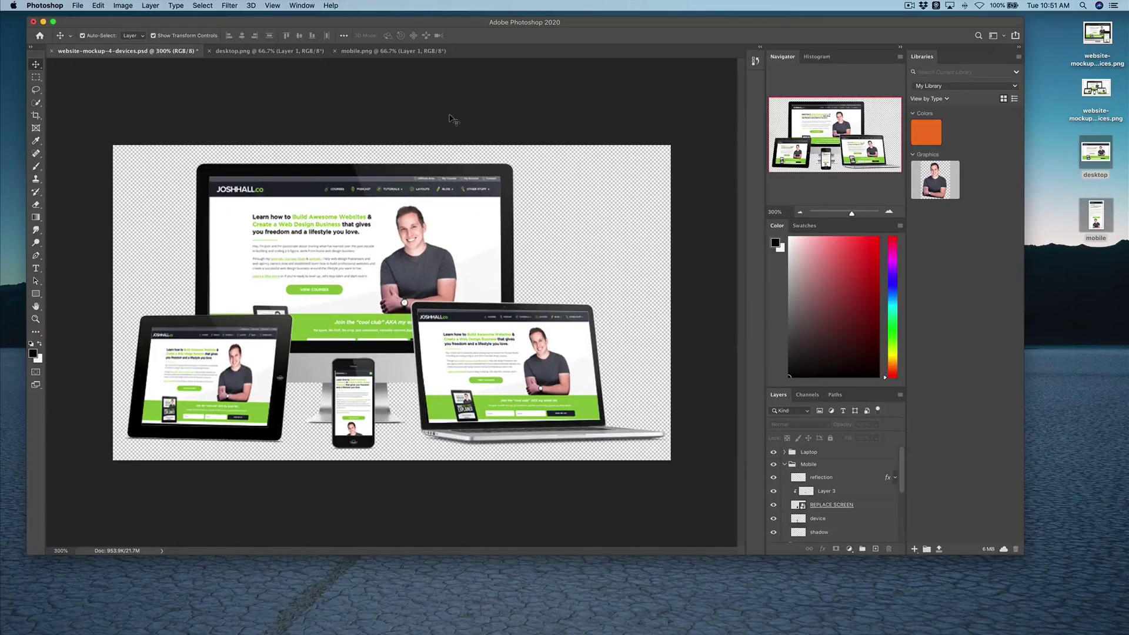
left_click(785, 465)
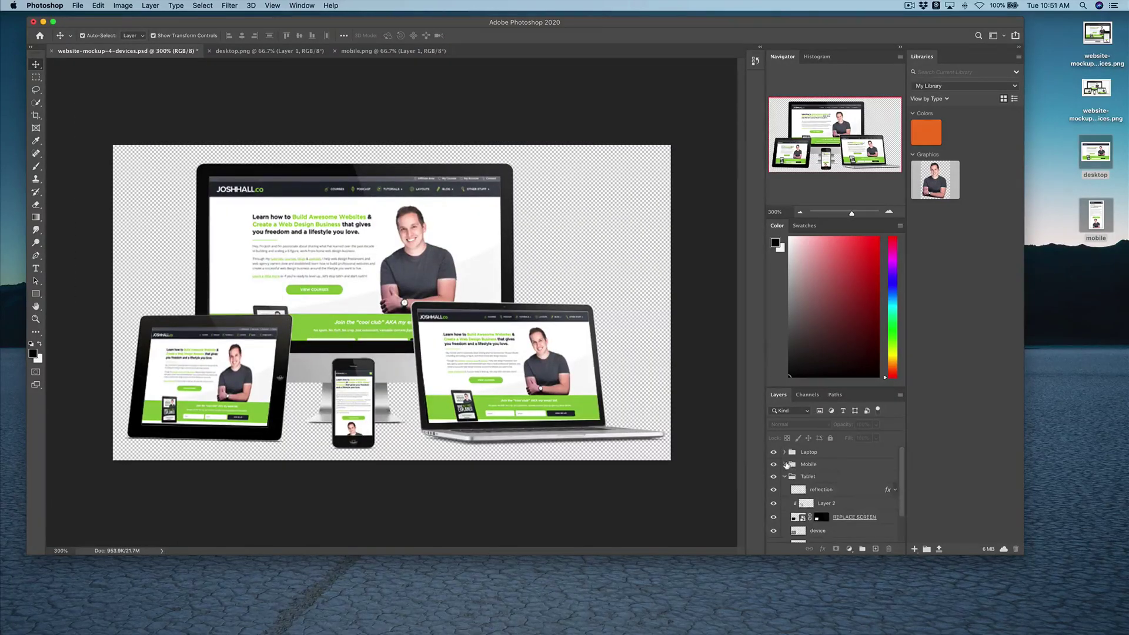
left_click(785, 476)
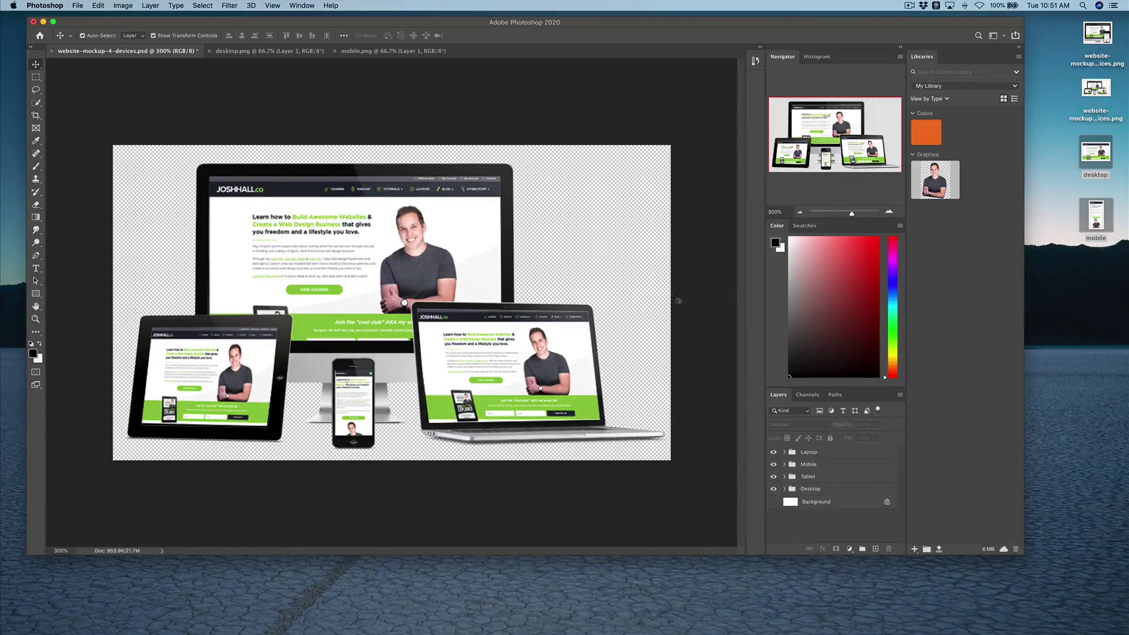
Close the desktop.png and mobile.png documents, leaving only the 4-device mockup open.
key("super+minus")
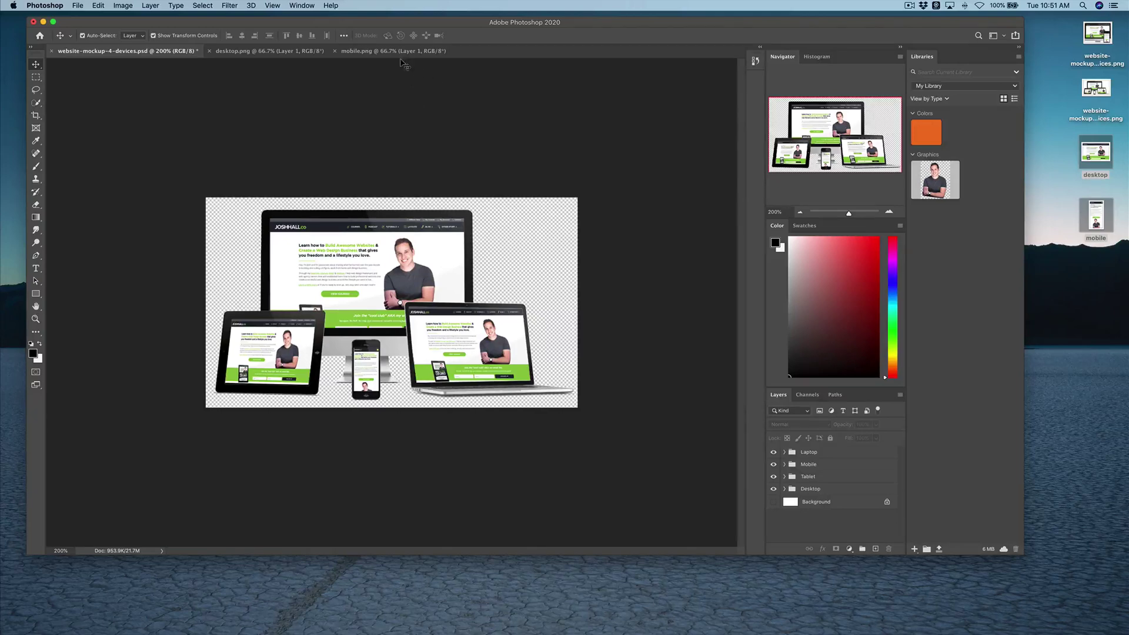
left_click(207, 52)
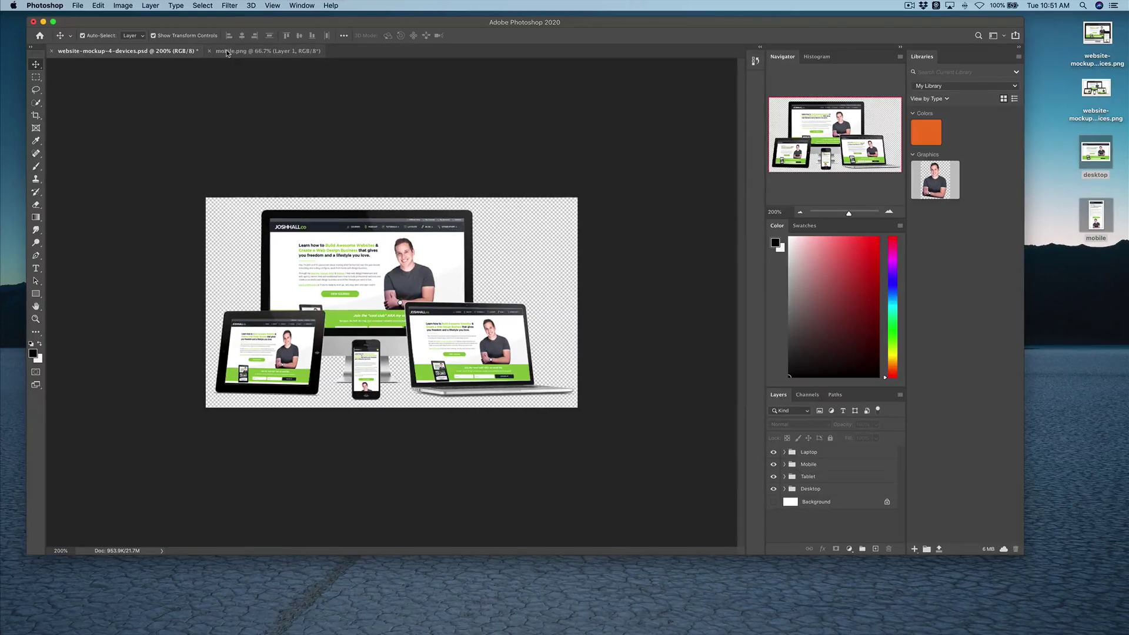
left_click(210, 52)
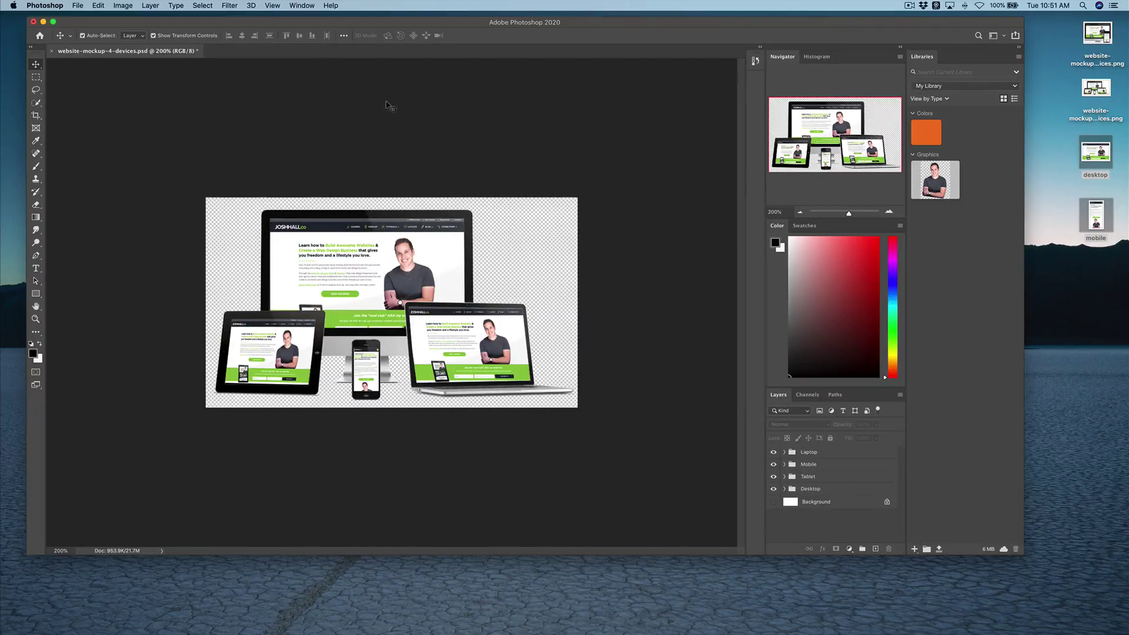
left_click(77, 6)
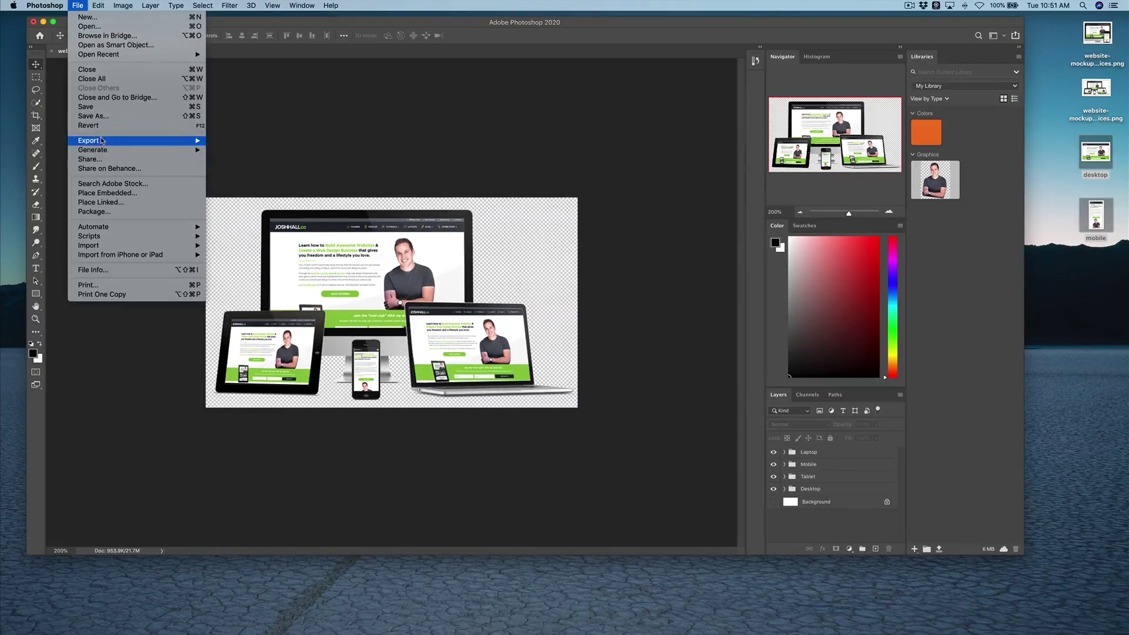
mouse_move(102, 142)
left_click(233, 180)
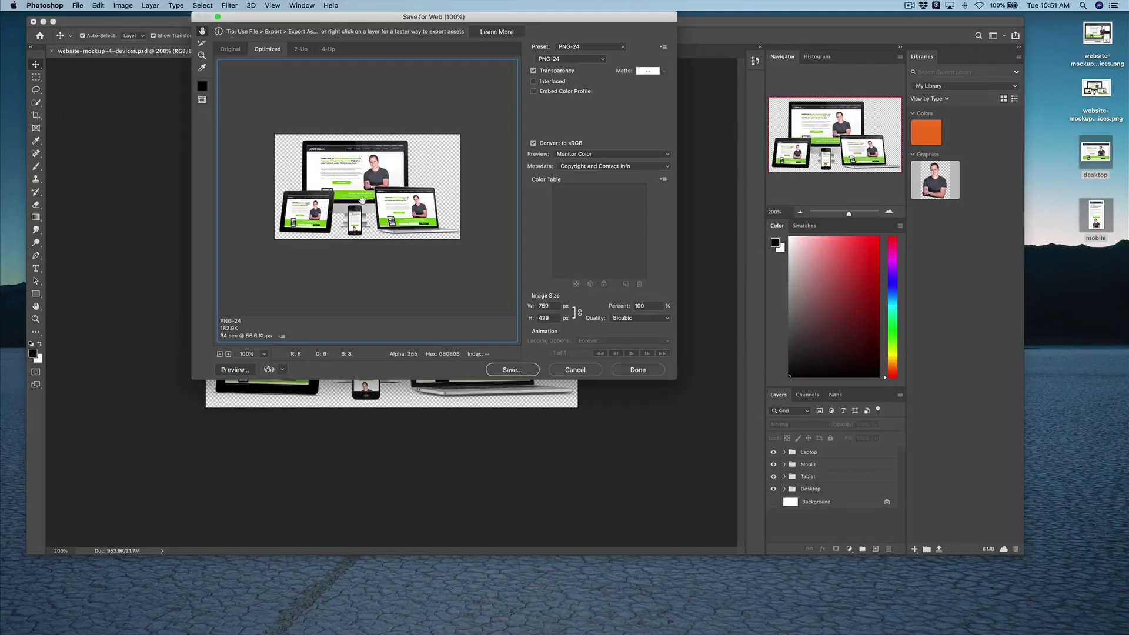
left_click(582, 369)
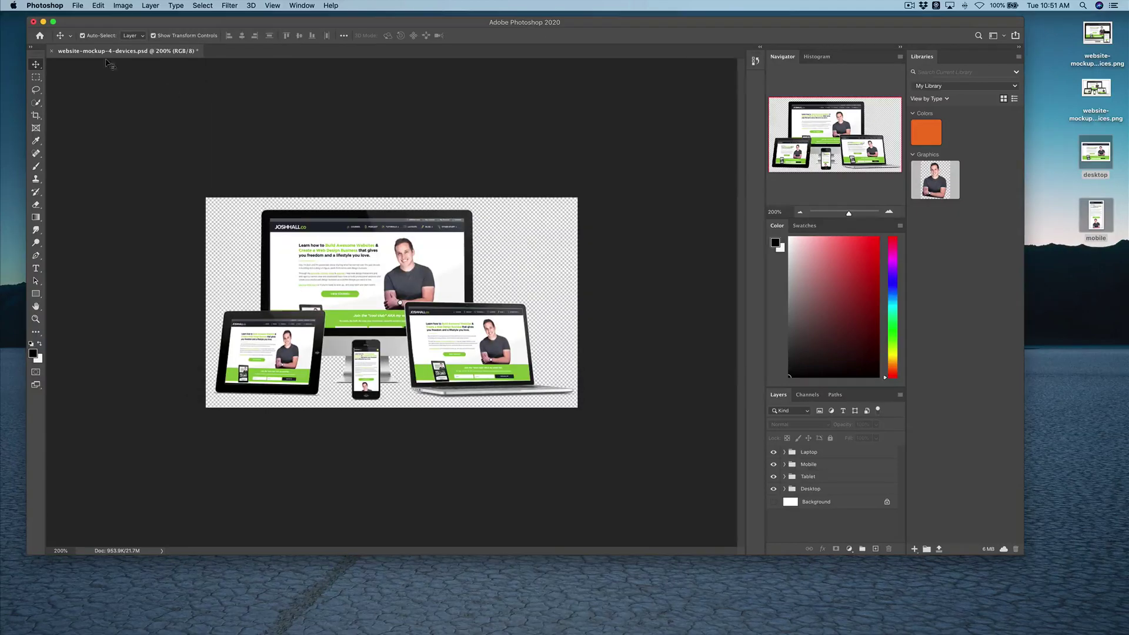
Minimise Photoshop and preview the exported 2-device and 4-device mockup PNGs from the desktop, then close the preview.
left_click(34, 22)
left_click(504, 209)
left_click(1102, 34)
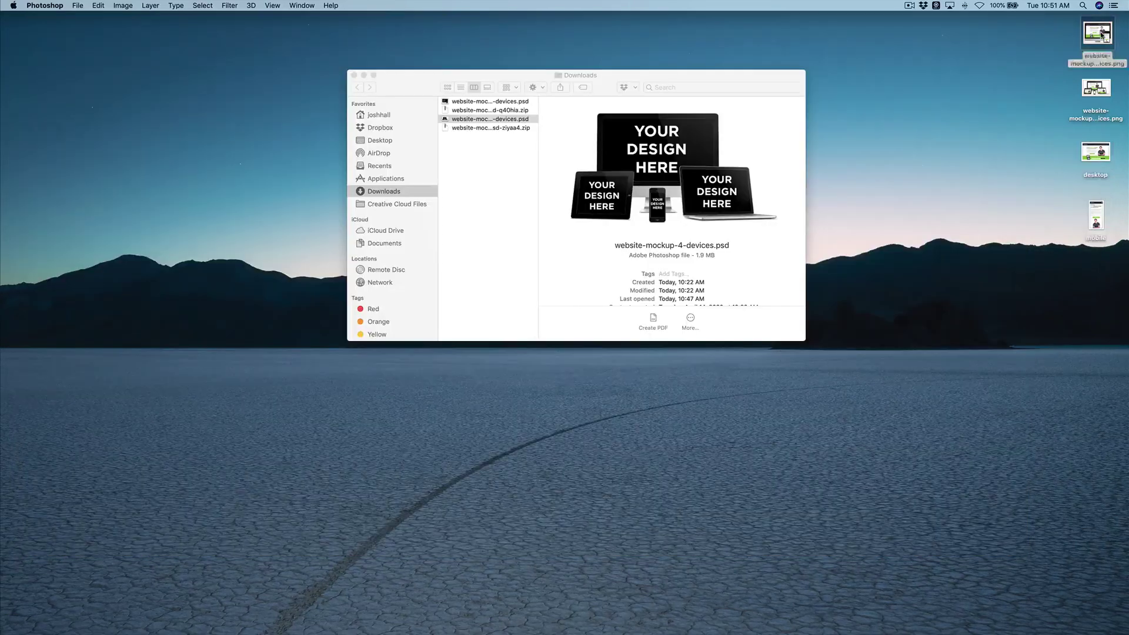
key("space")
key("Down")
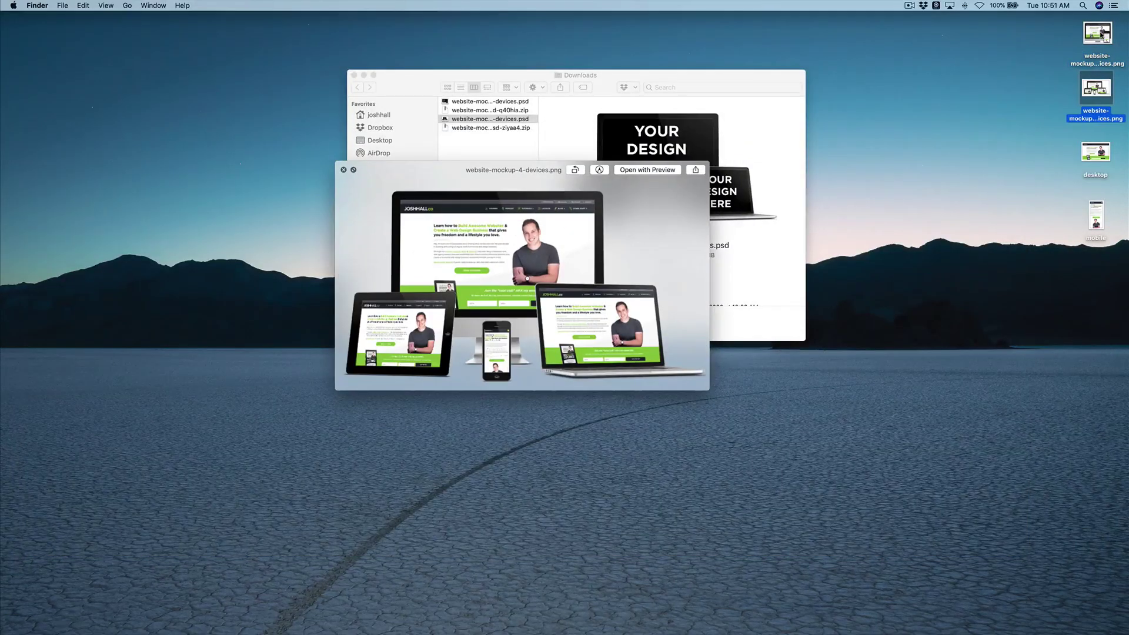
left_click(343, 171)
left_click(482, 217)
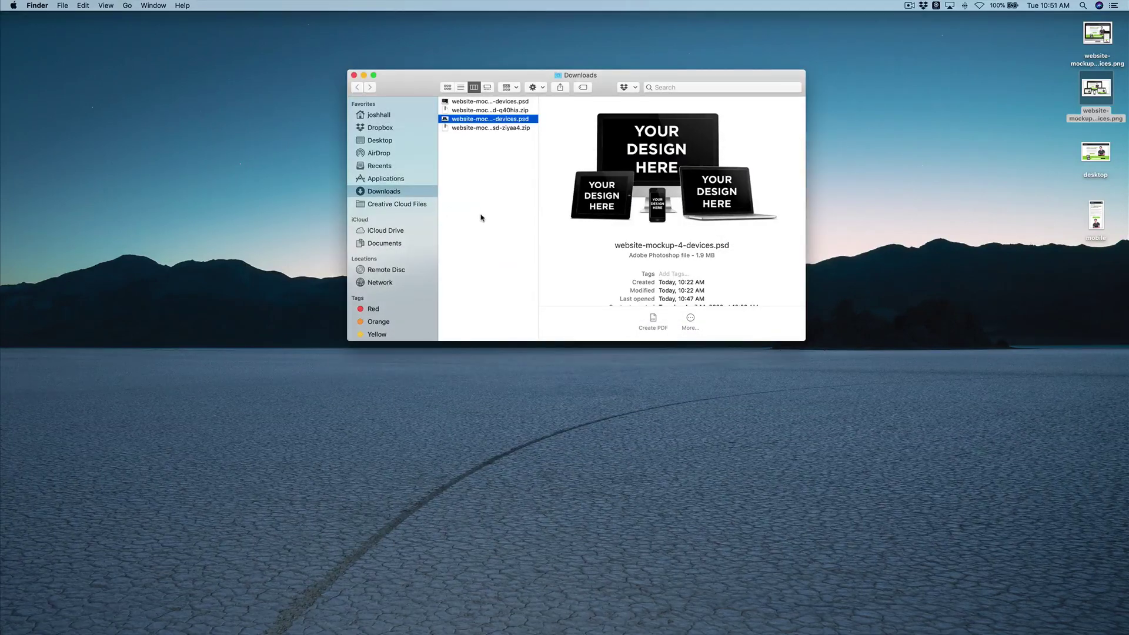
left_click(502, 171)
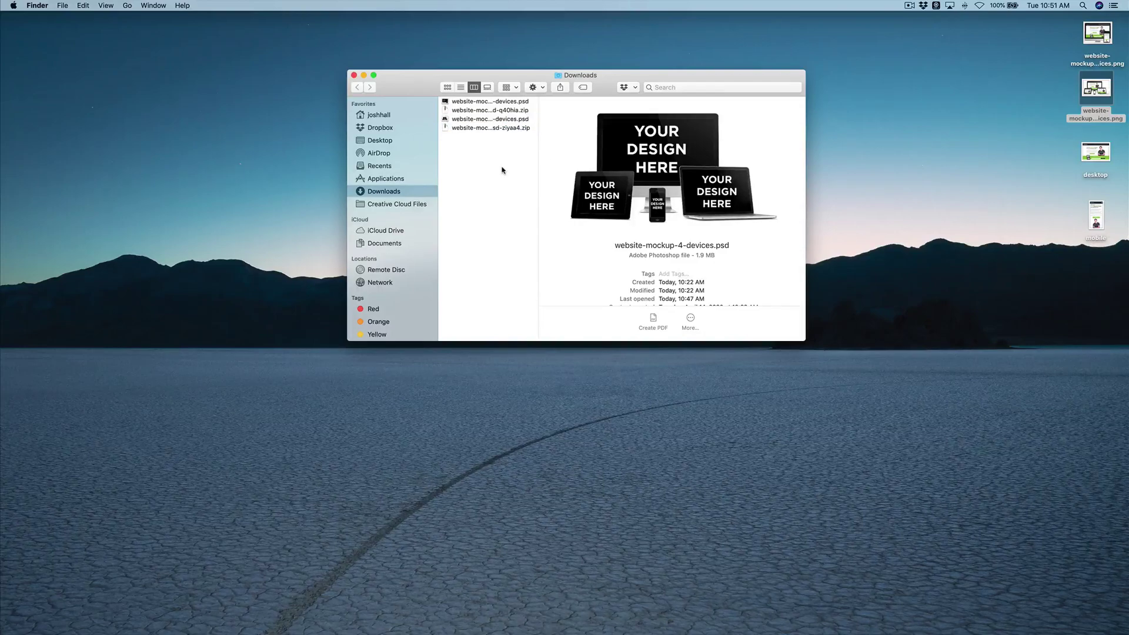
mouse_move(577, 633)
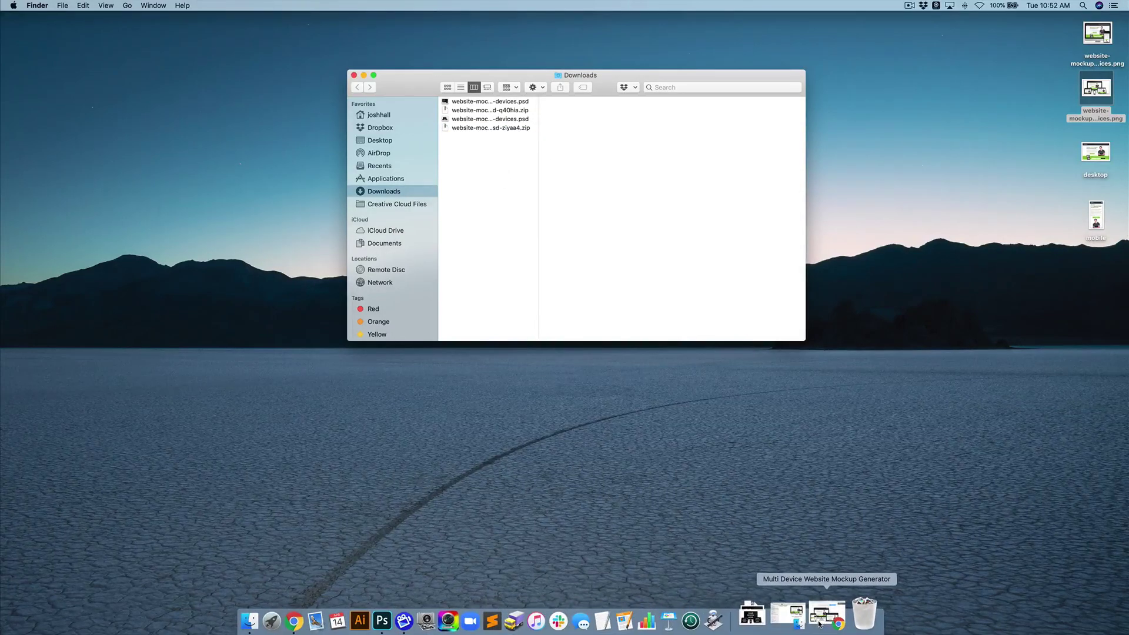
left_click(819, 624)
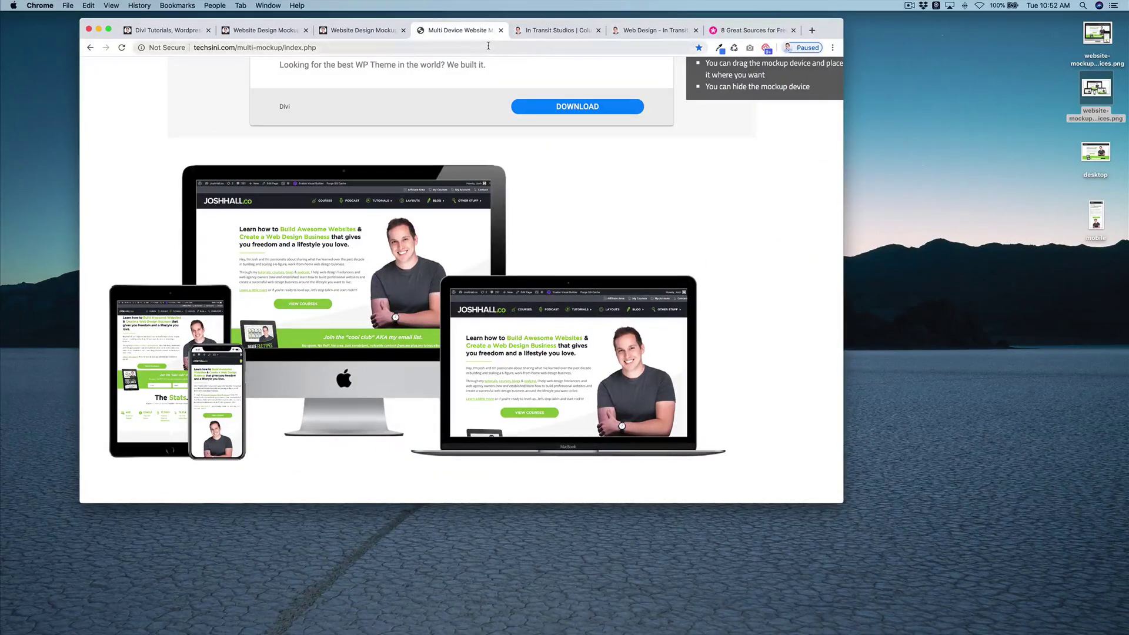
scroll(467, 133, "up", 5)
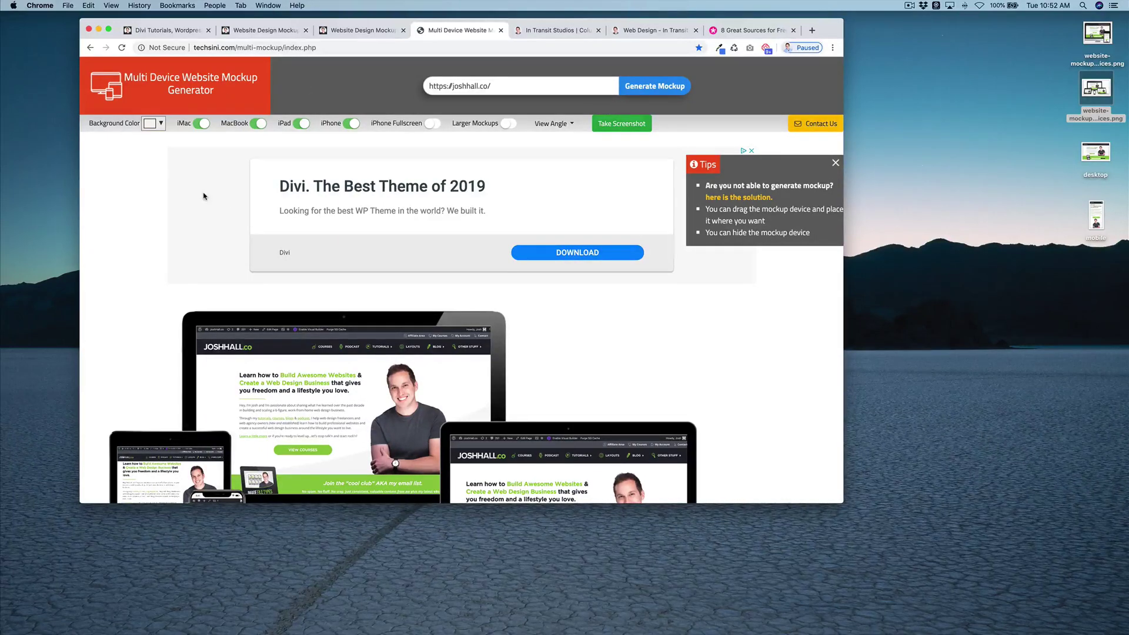
scroll(154, 221, "down", 3)
scroll(368, 270, "up", 3)
scroll(231, 169, "down", 5)
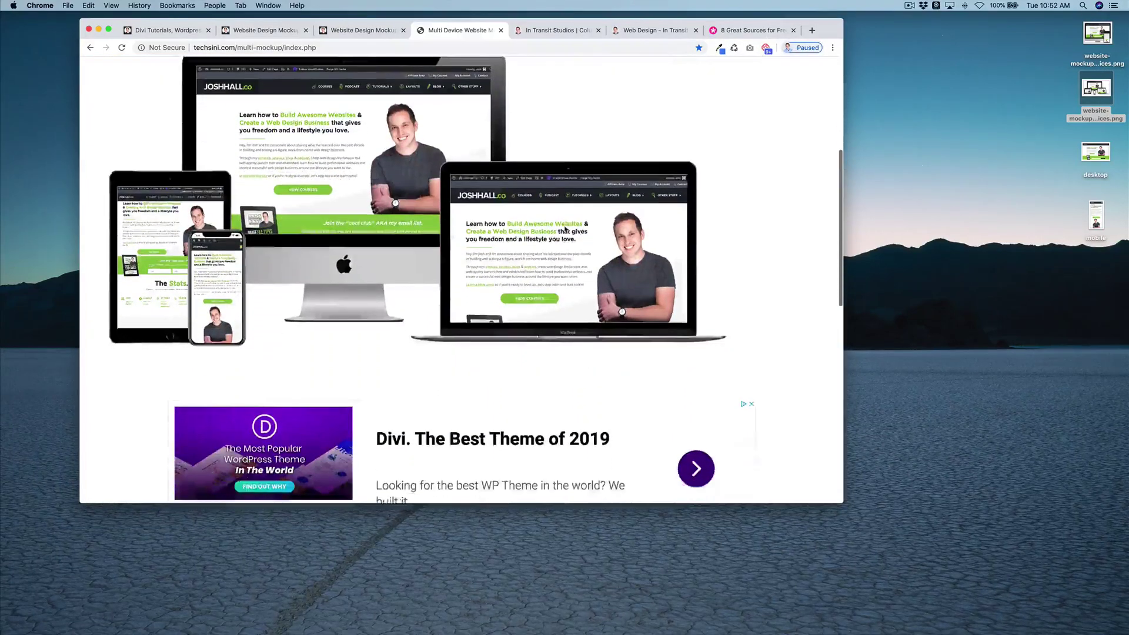
scroll(287, 142, "up", 5)
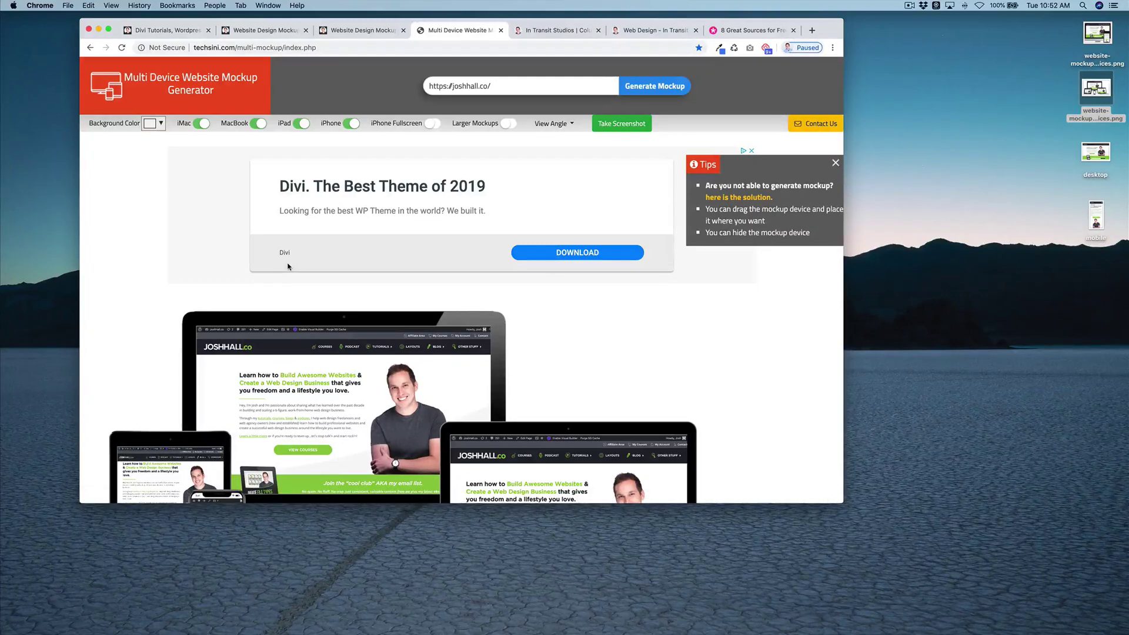
Examine the featured website designs on the In Transit Studios home page and the mockup thumbnails in its web design portfolio.
left_click(532, 31)
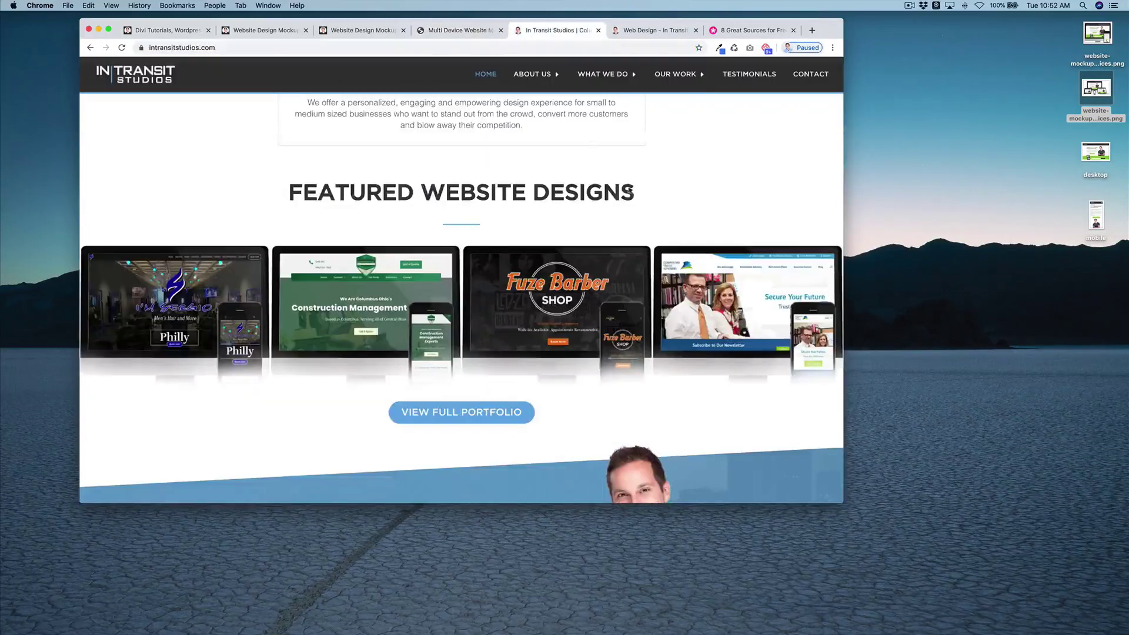
scroll(688, 189, "down", 2)
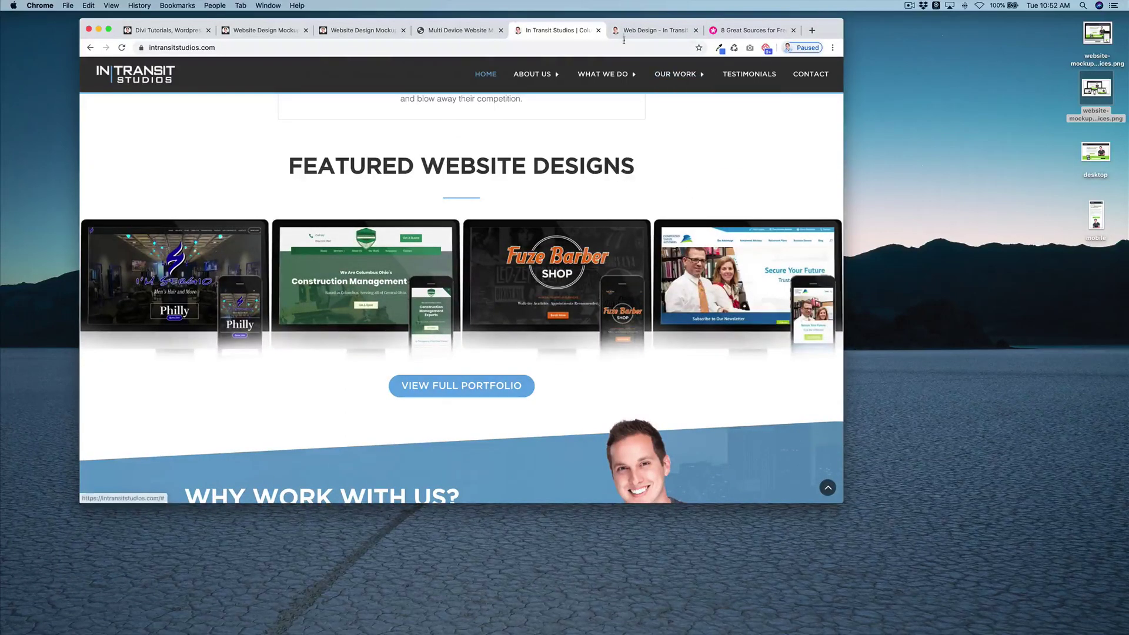
left_click(653, 31)
scroll(789, 190, "down", 3)
scroll(788, 191, "up", 3)
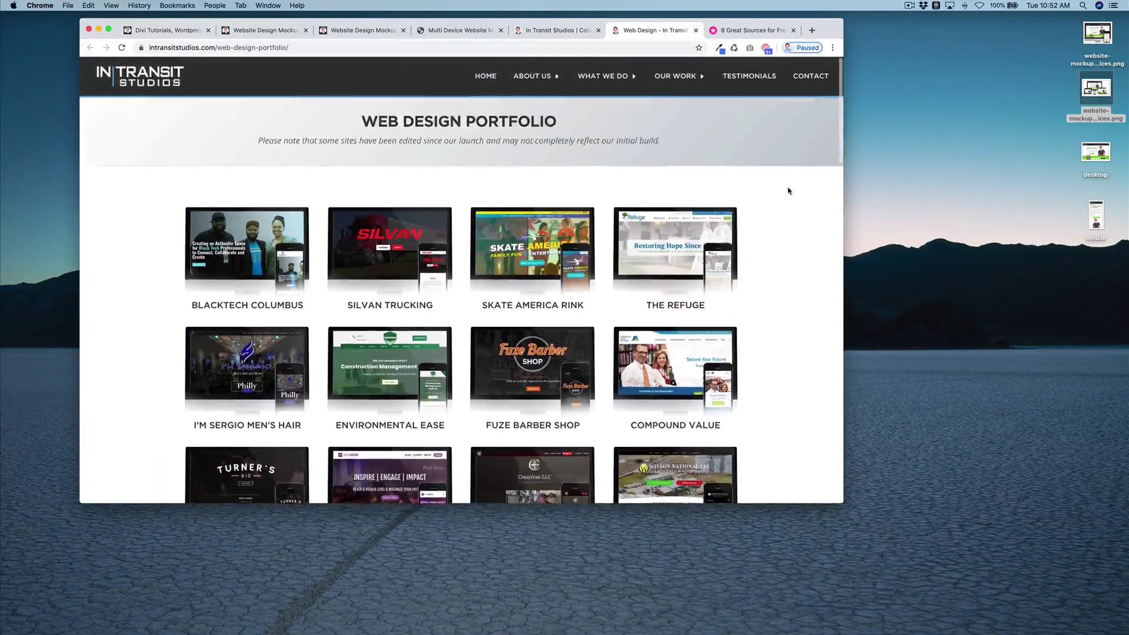
scroll(788, 191, "down", 3)
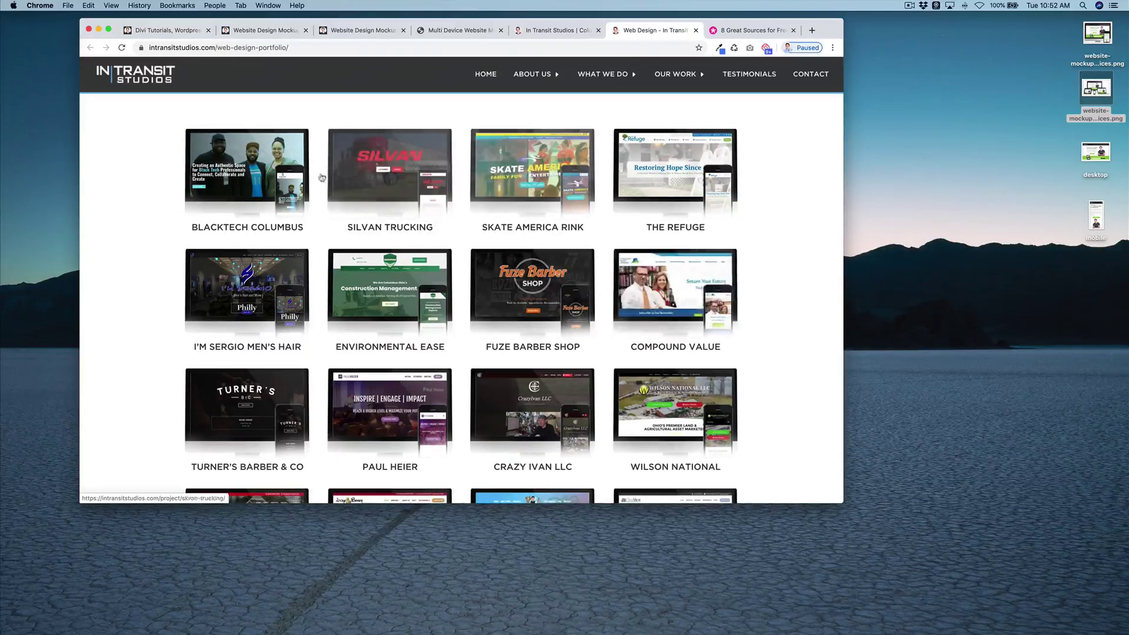
scroll(530, 193, "up", 1)
scroll(530, 193, "up", 2)
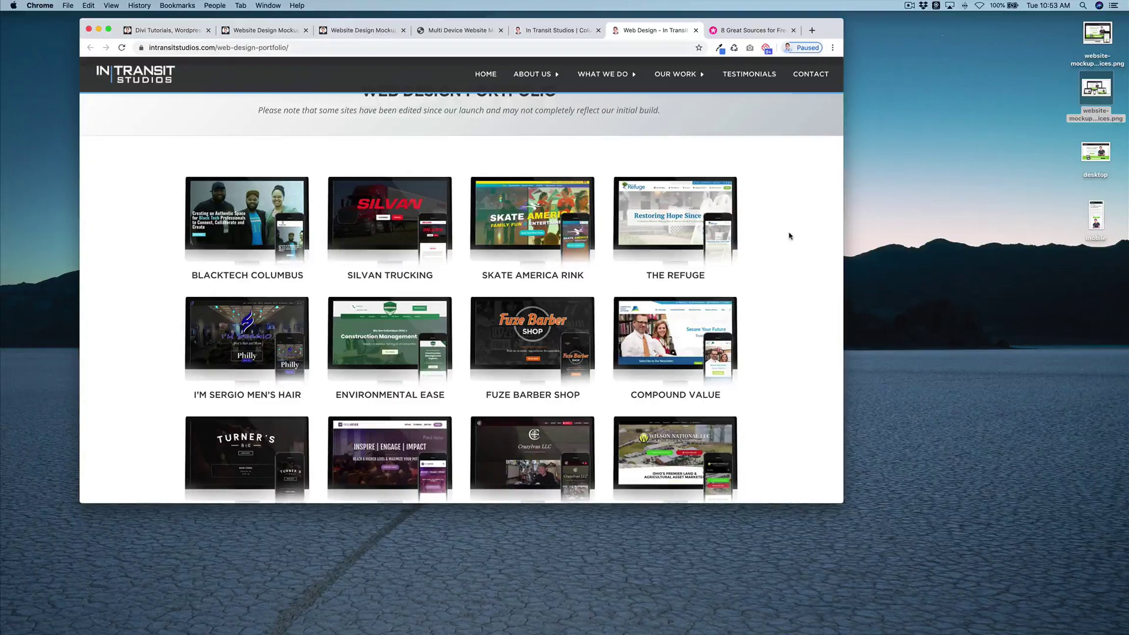
Preview website-mockup-4-devices.png from the desktop over the portfolio page, and return to the browser.
left_click(1095, 95)
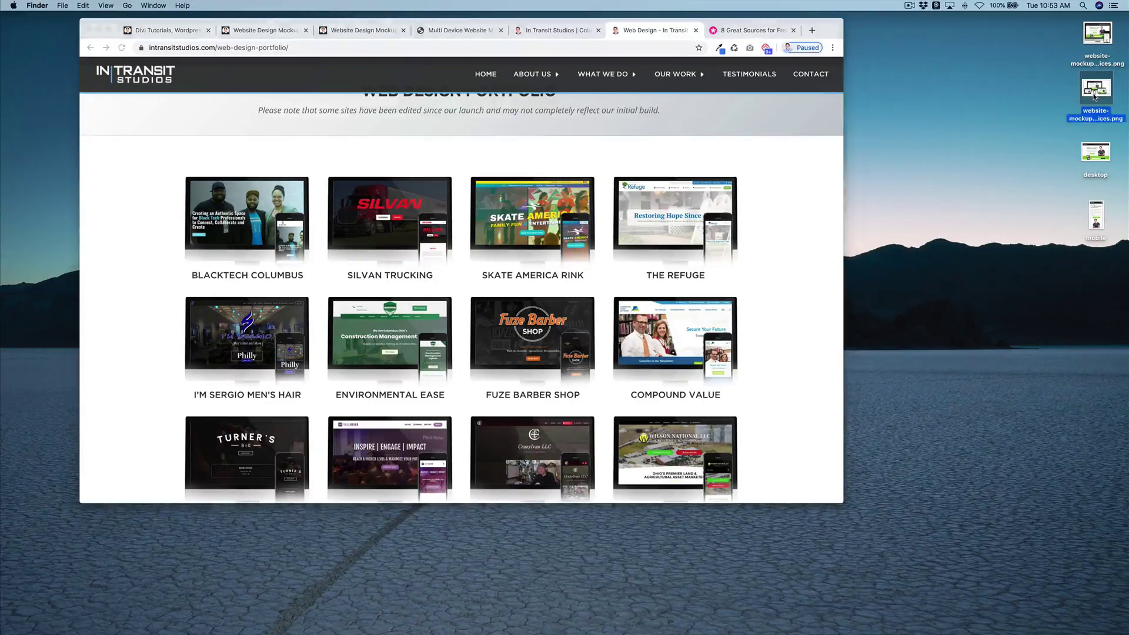
key("space")
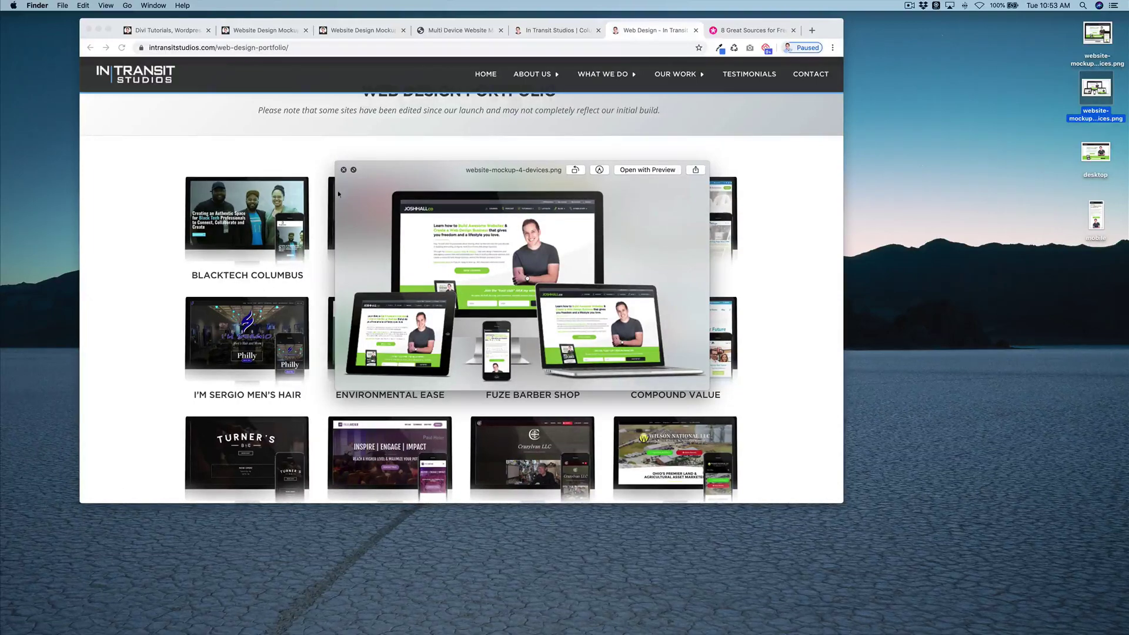
left_click(344, 170)
left_click(469, 170)
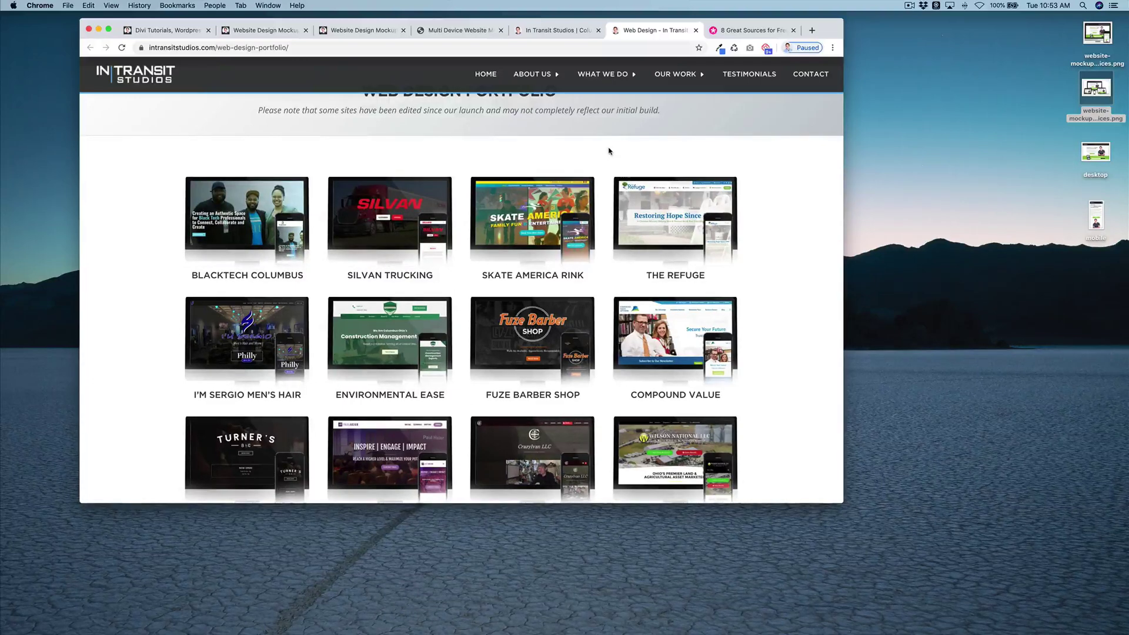
scroll(607, 150, "up", 2)
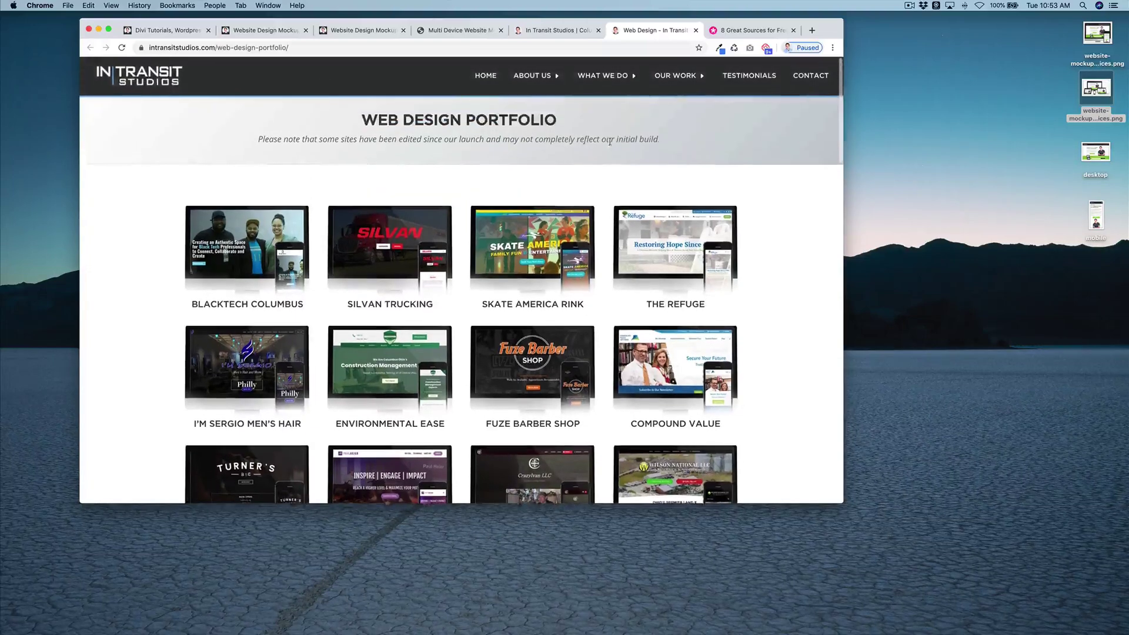
View the Website Design Mockup product pages for the 4-device and 2-device templates.
left_click(360, 30)
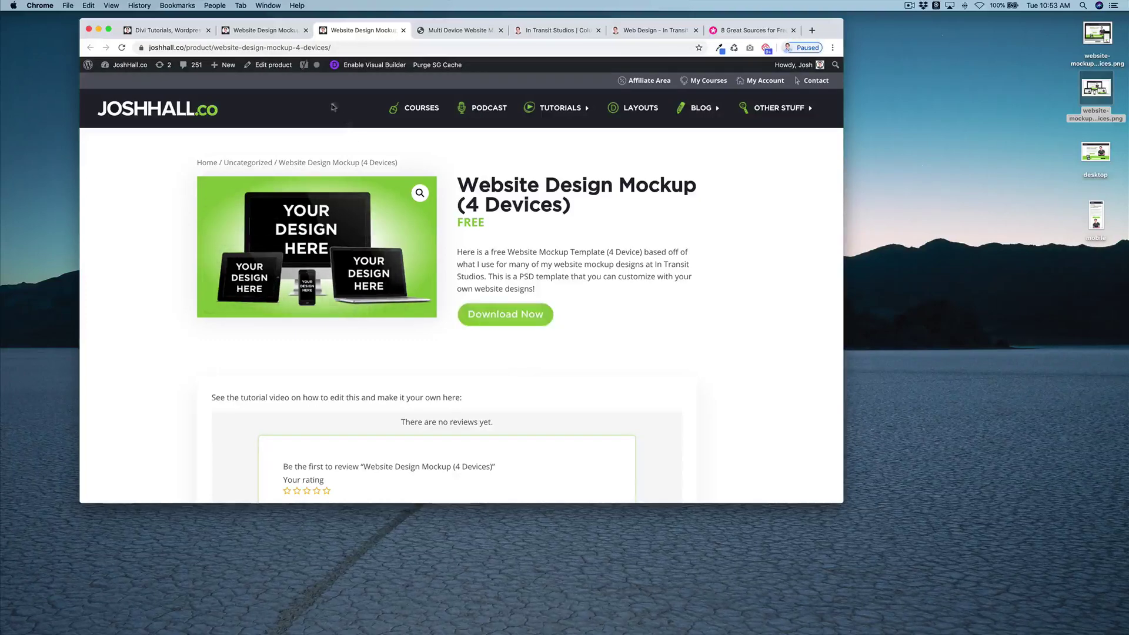
left_click(279, 32)
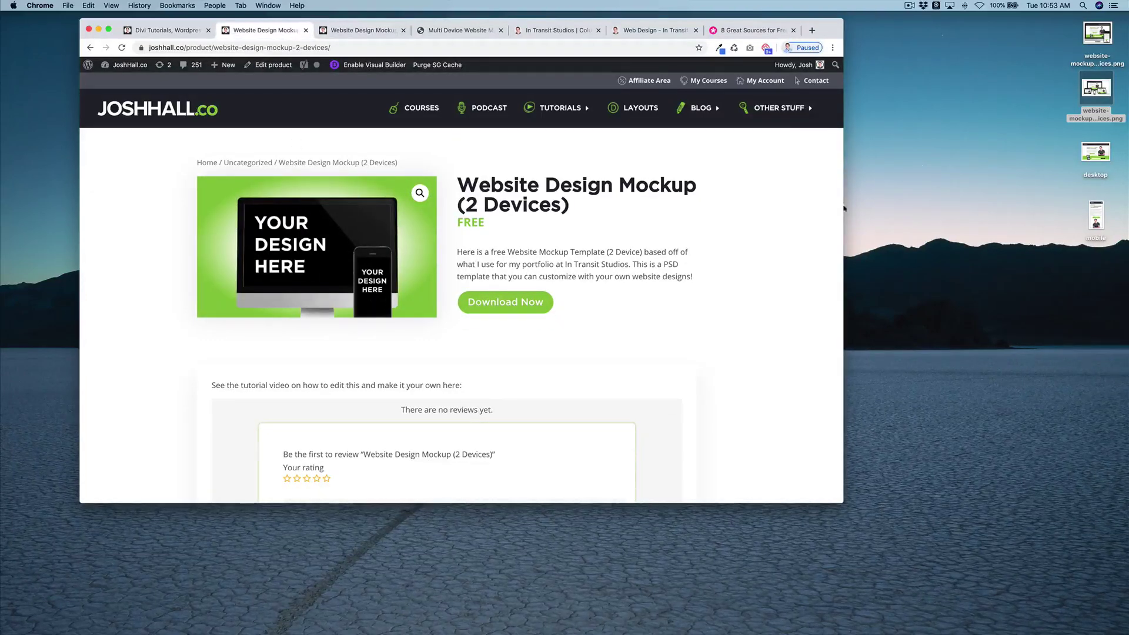
mouse_move(778, 108)
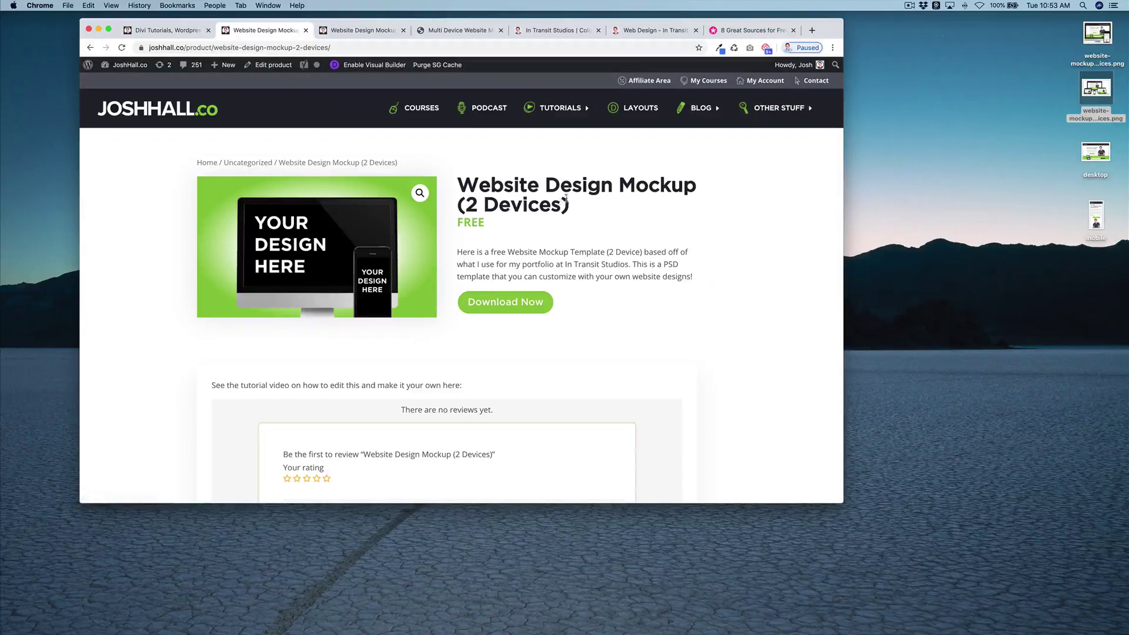